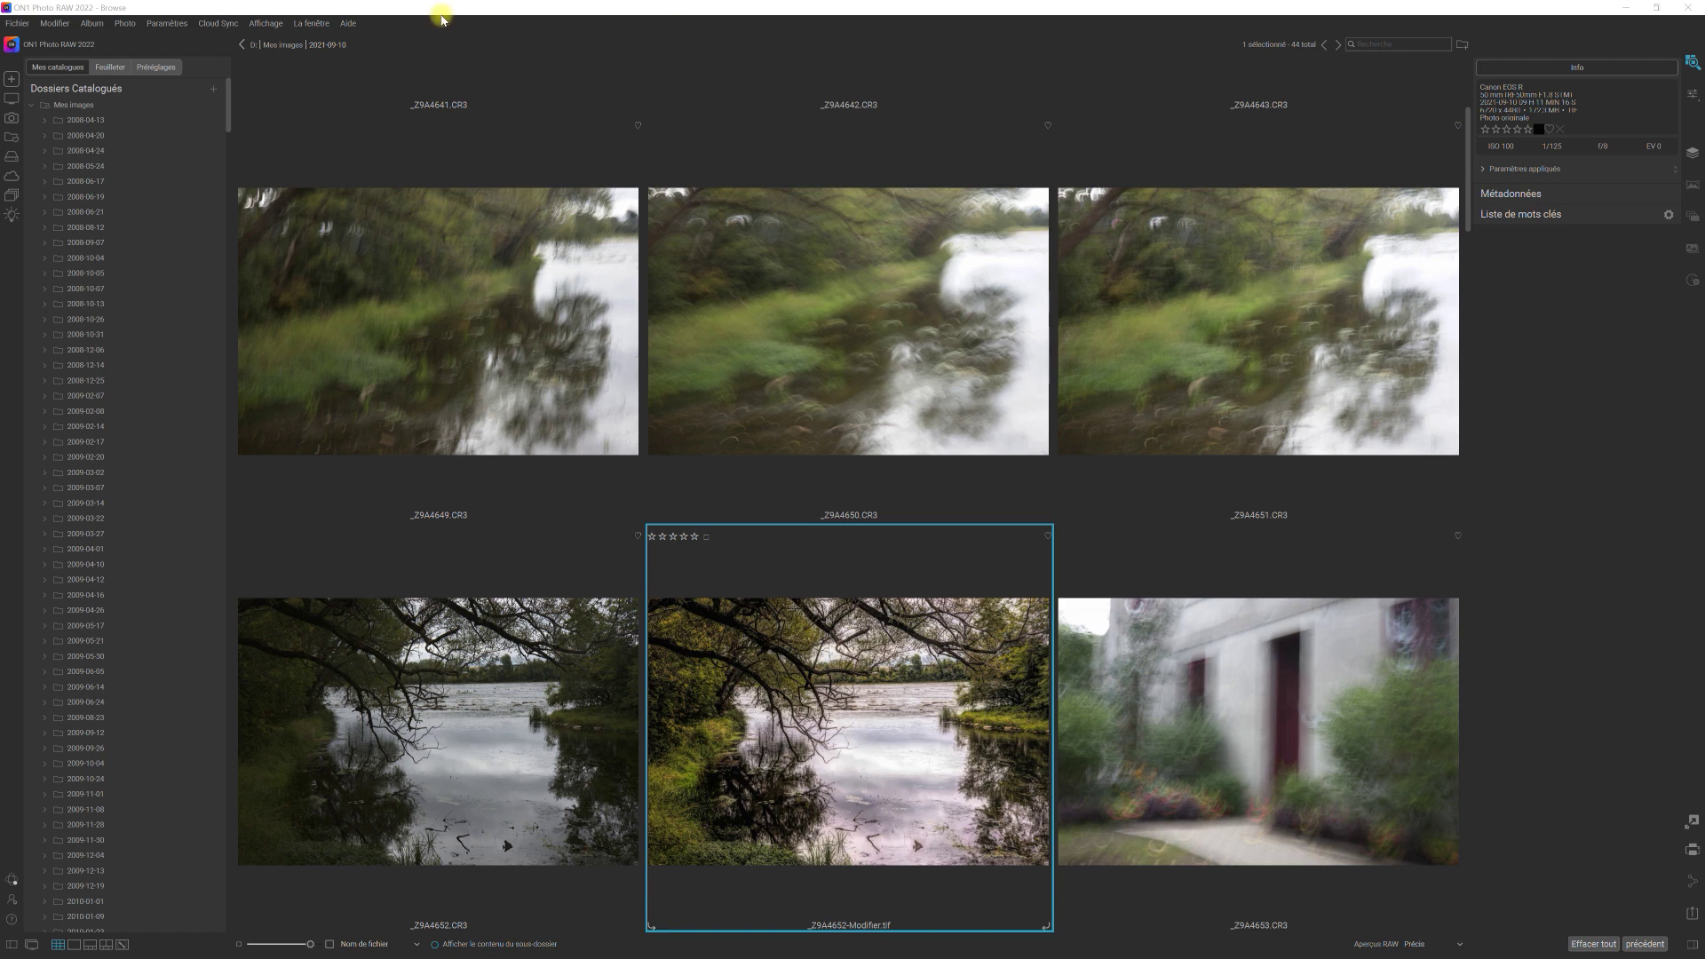
# Step: Review the data backup settings, including the reminder frequency choices, and close them without backing up
pyautogui.click(18, 23)
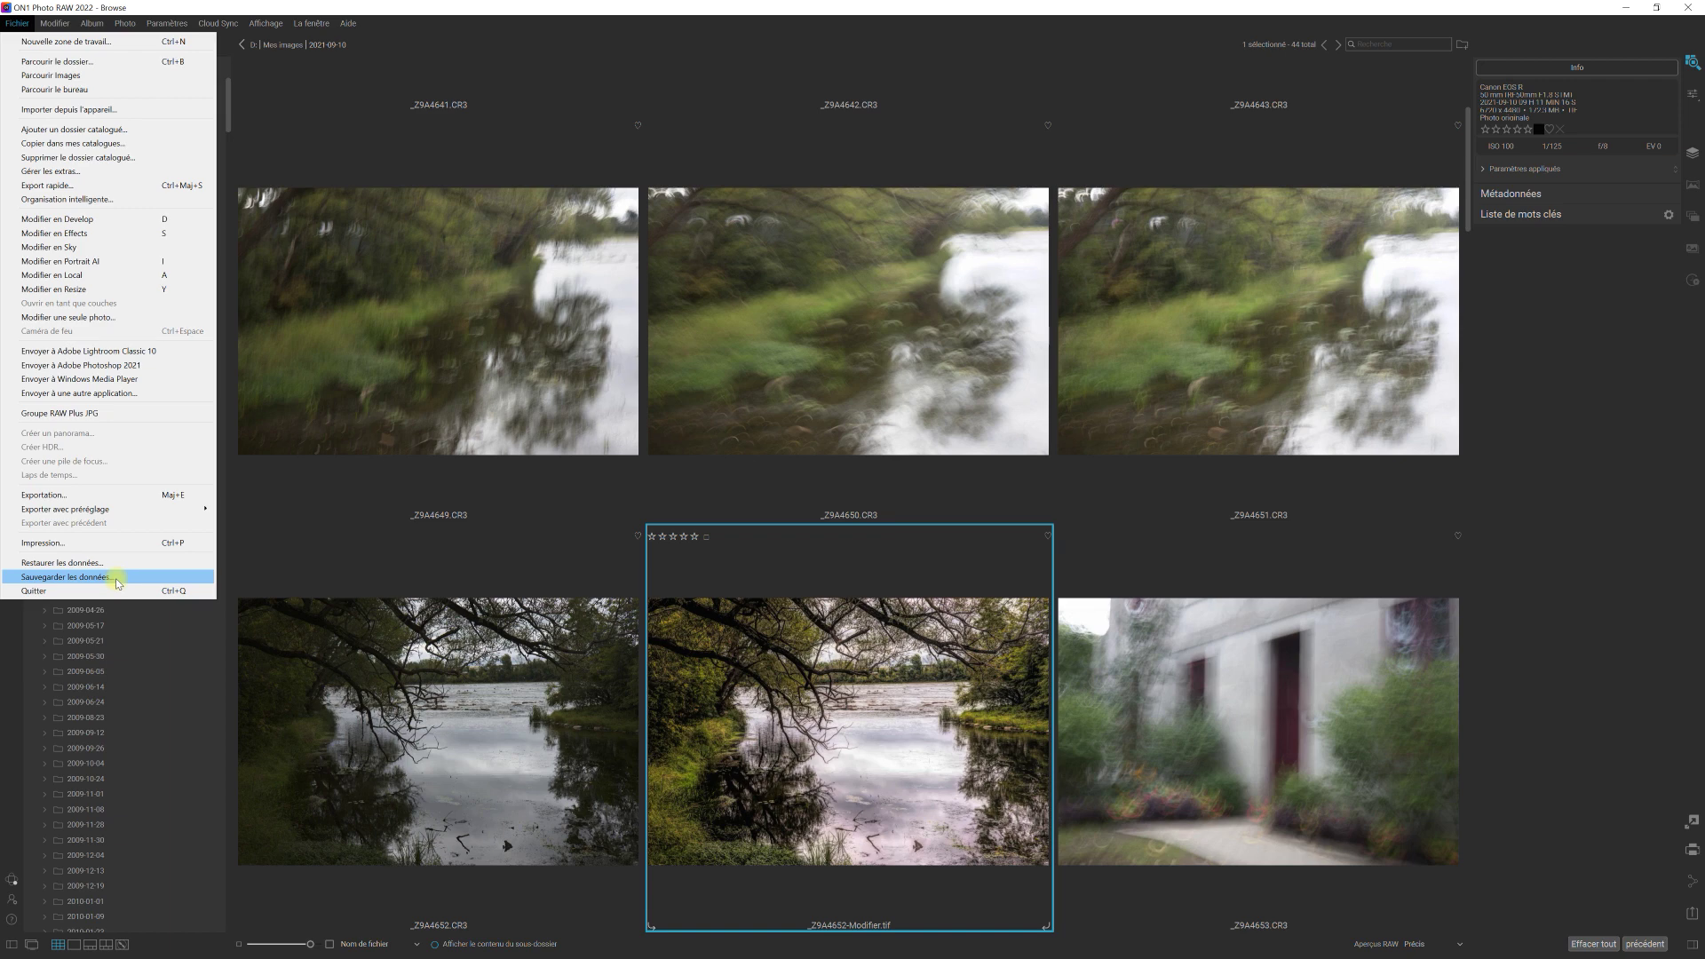
pyautogui.click(115, 578)
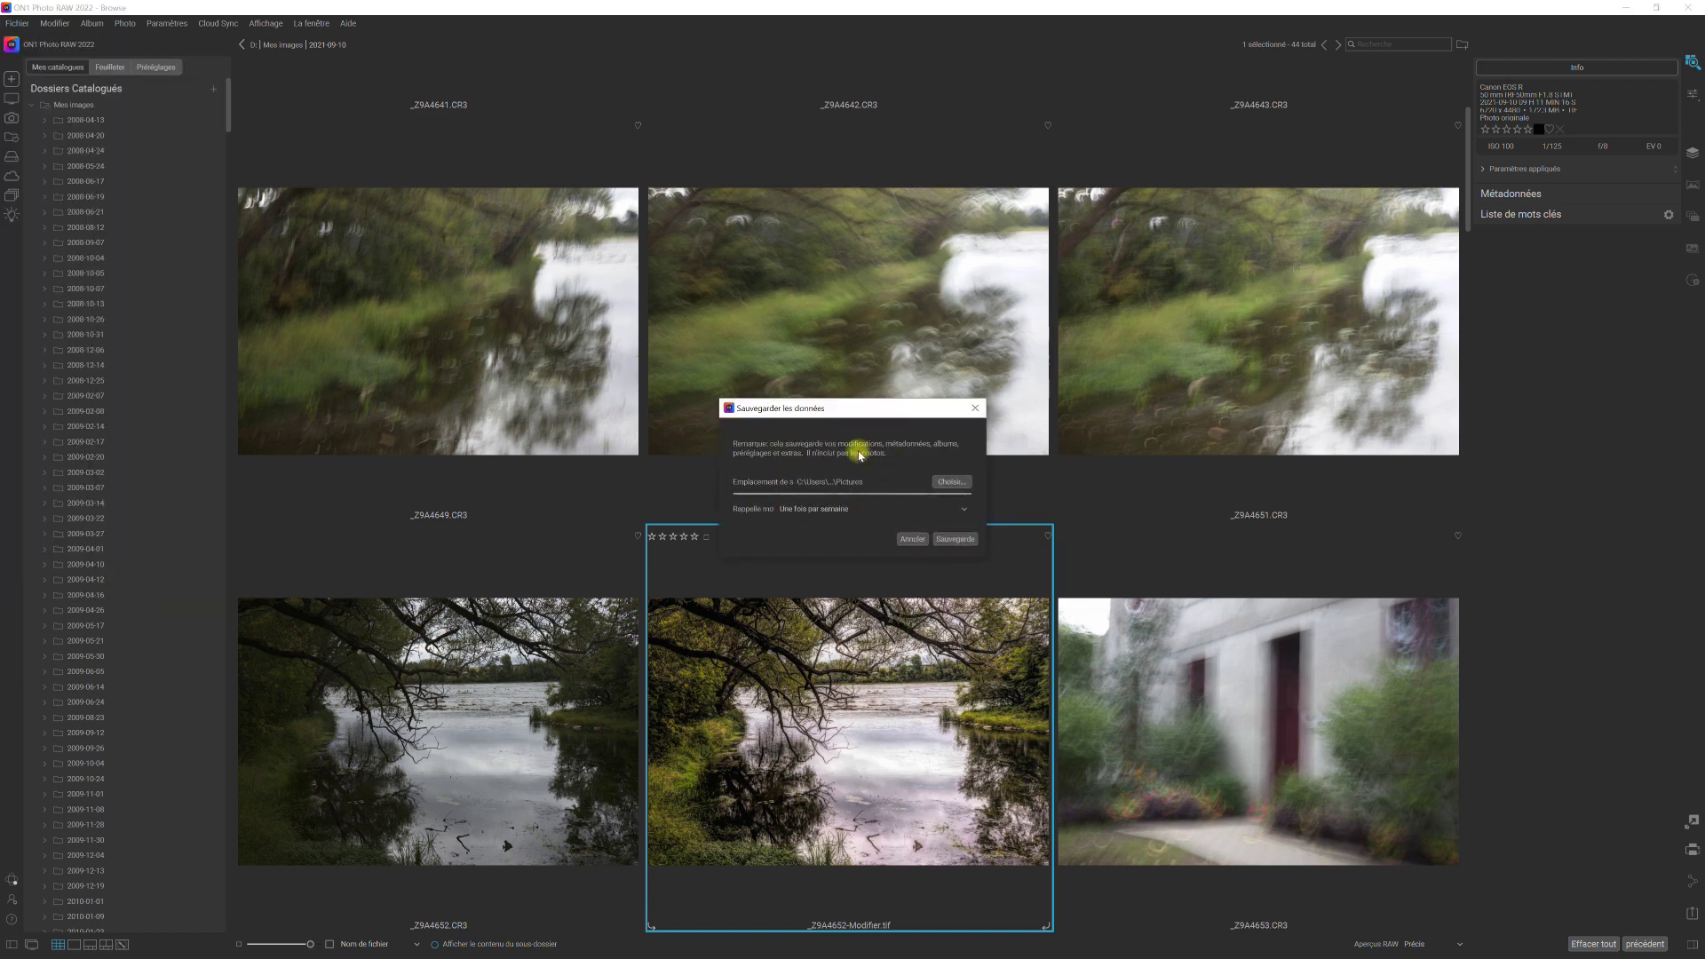
pyautogui.click(963, 510)
pyautogui.click(964, 512)
pyautogui.click(911, 539)
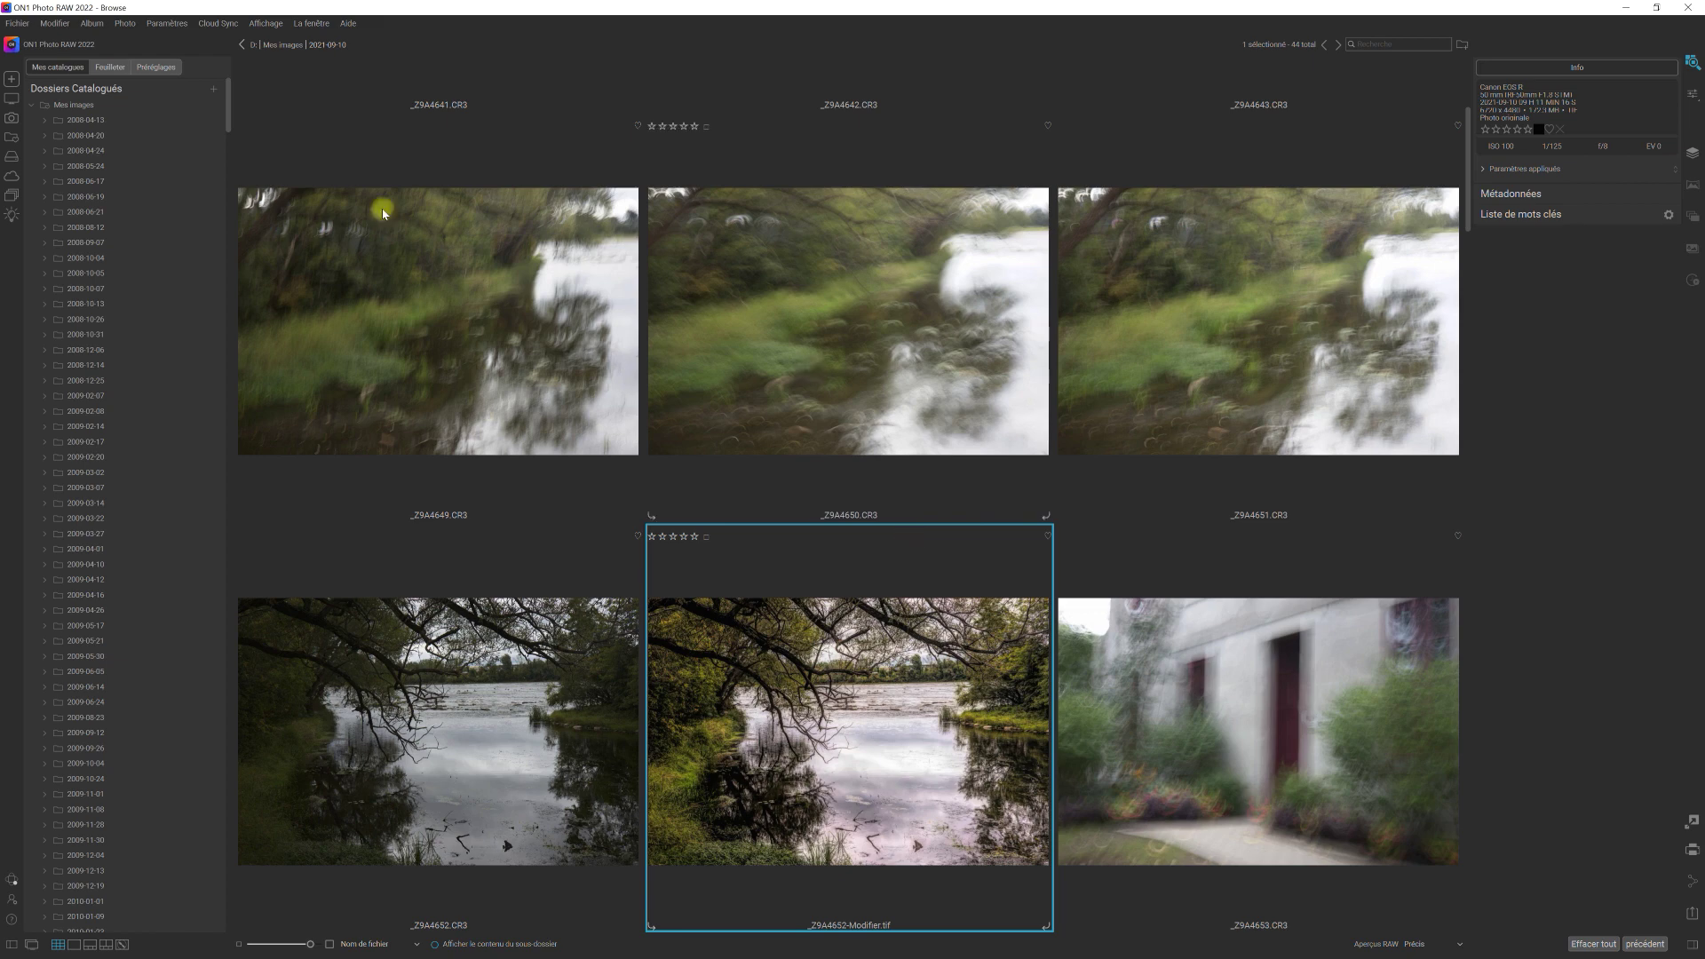
# Step: Examine the third-party plug-in folder settings in the preferences and leave without making changes
pyautogui.click(19, 24)
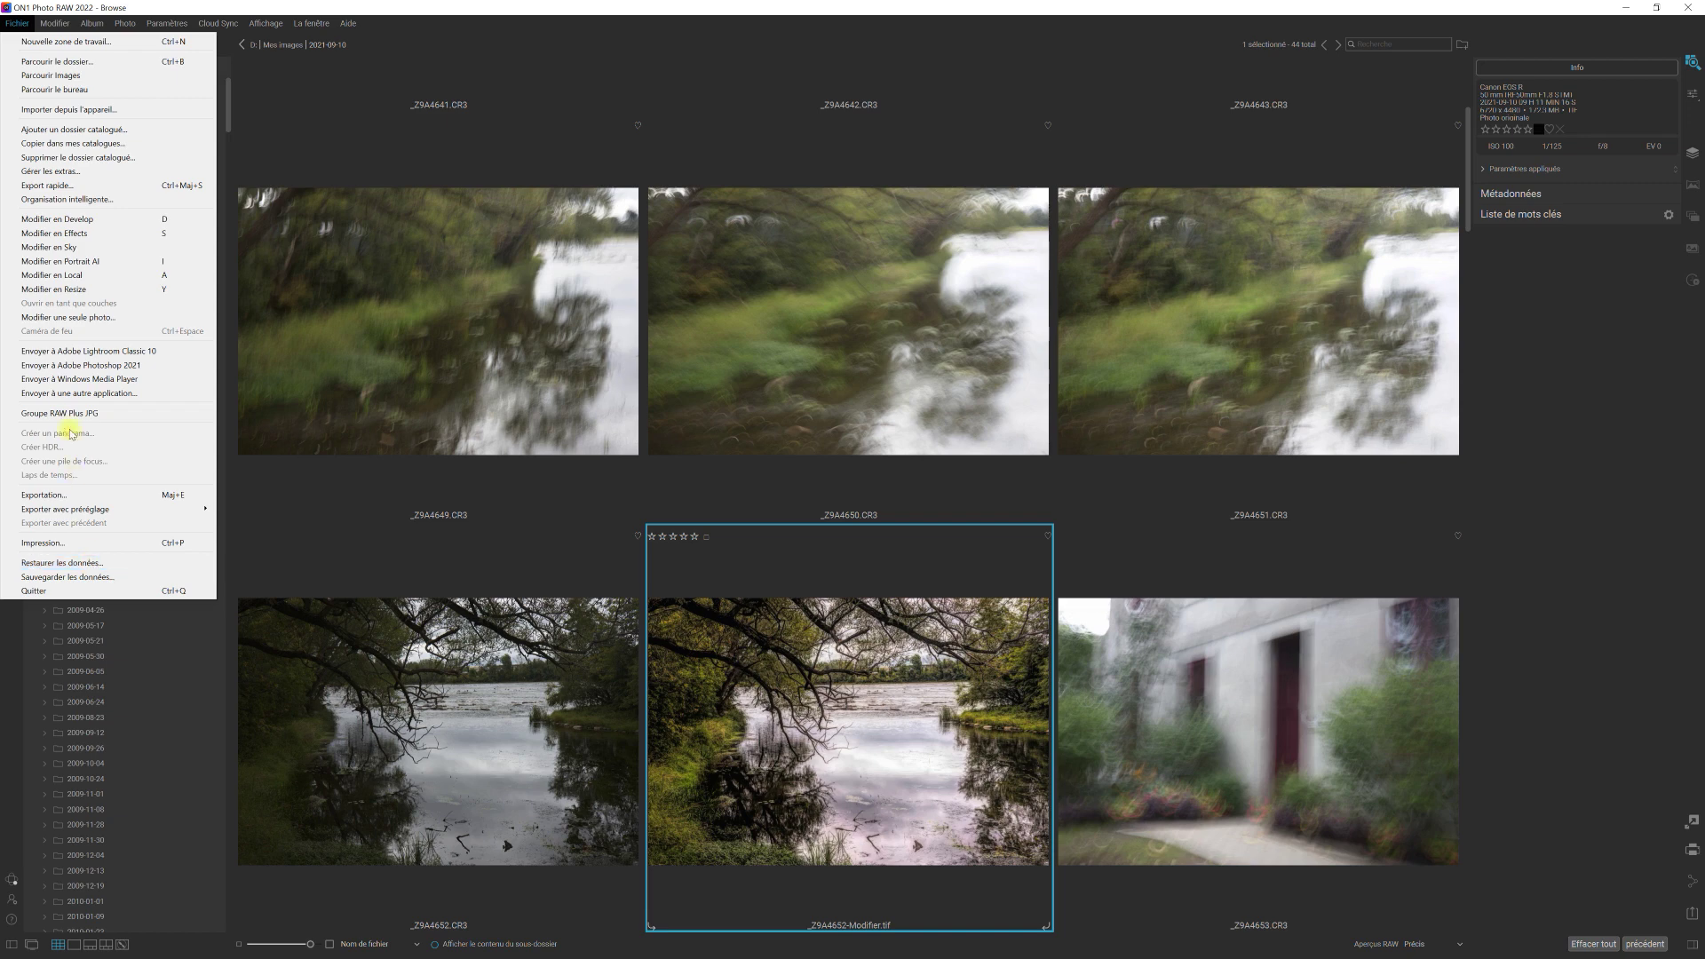
pyautogui.moveTo(65, 25)
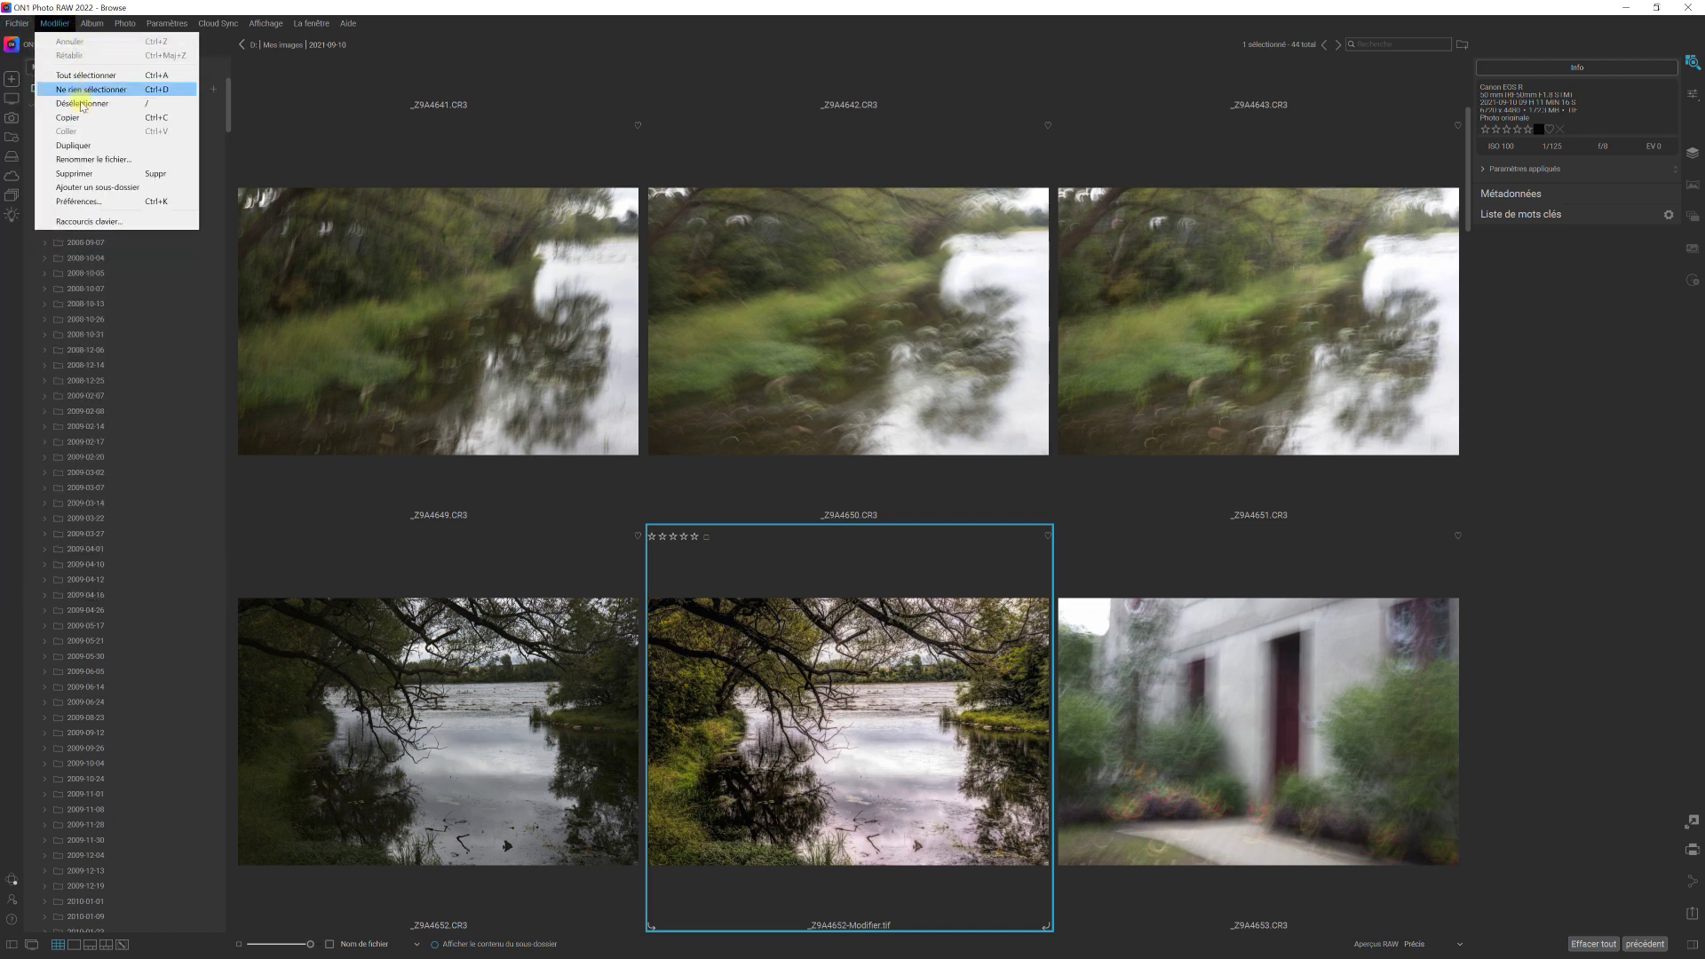
pyautogui.click(106, 204)
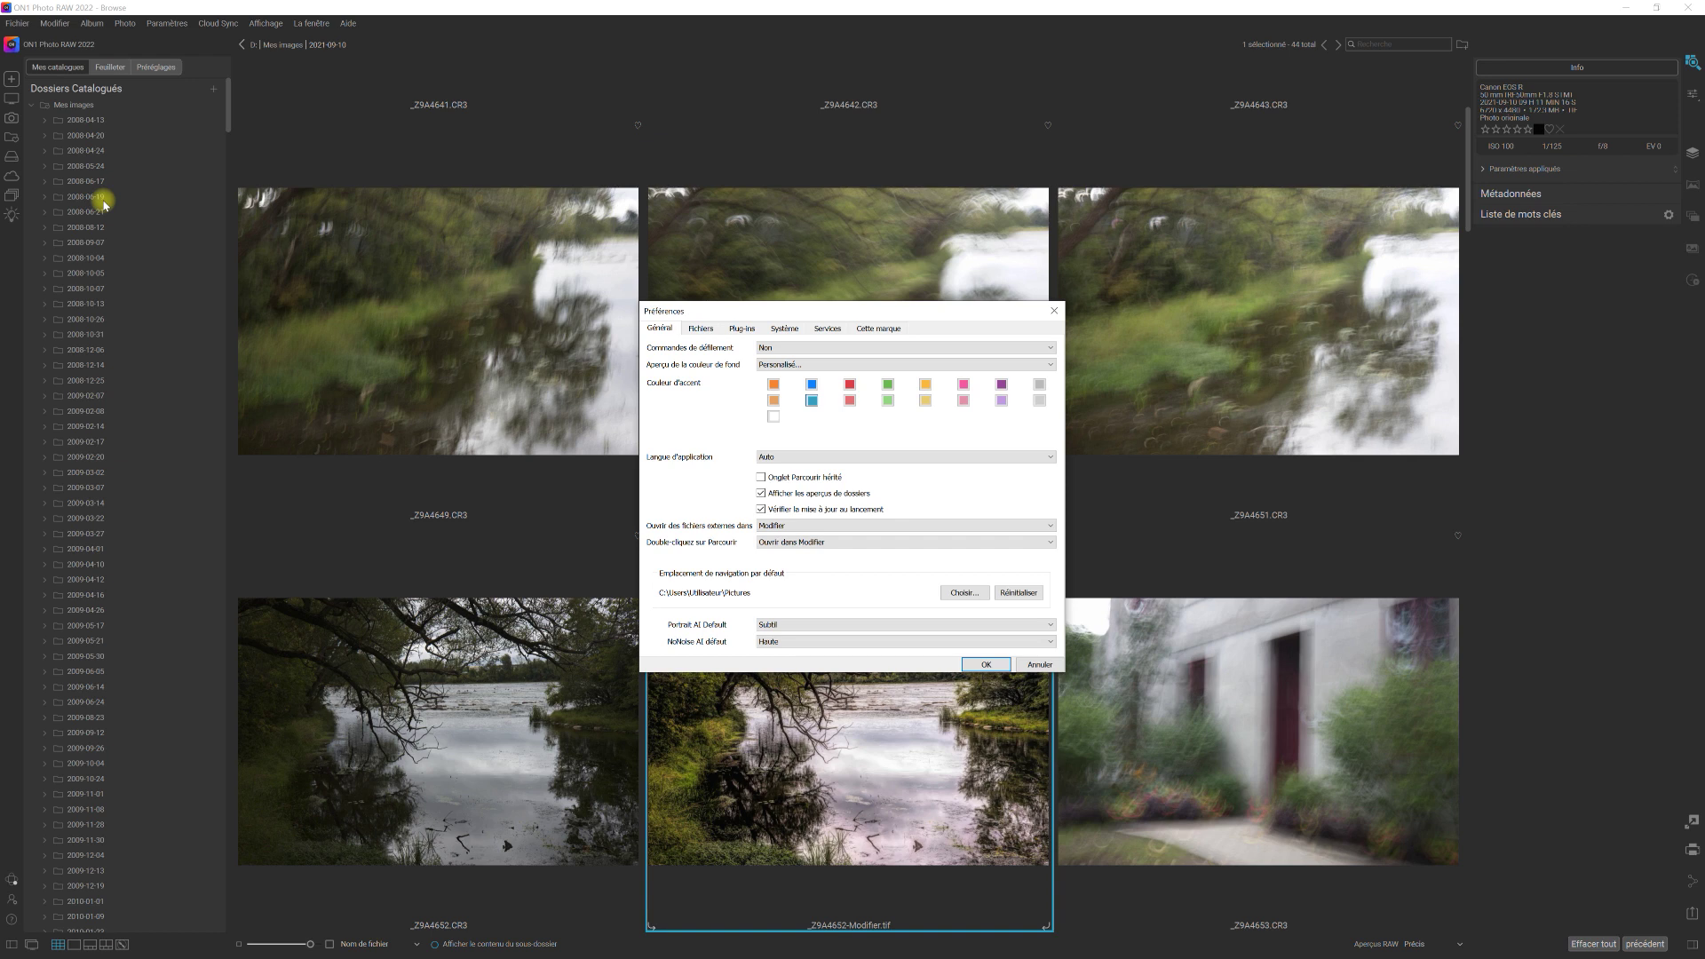
pyautogui.click(739, 329)
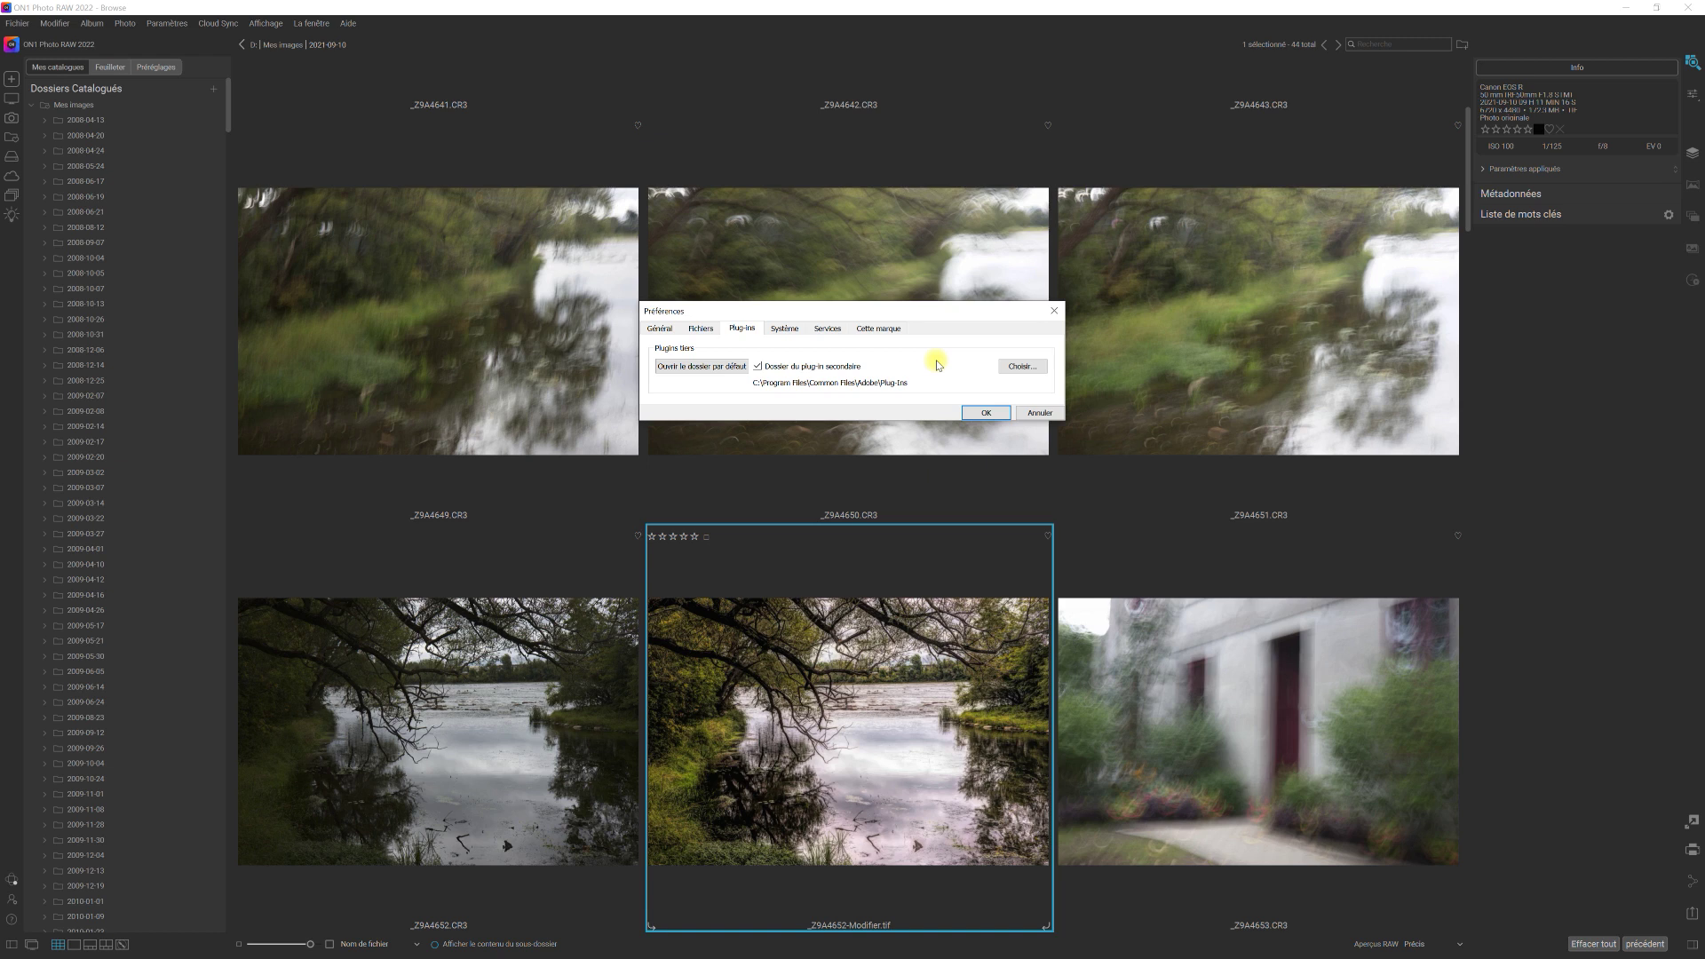
pyautogui.click(1039, 413)
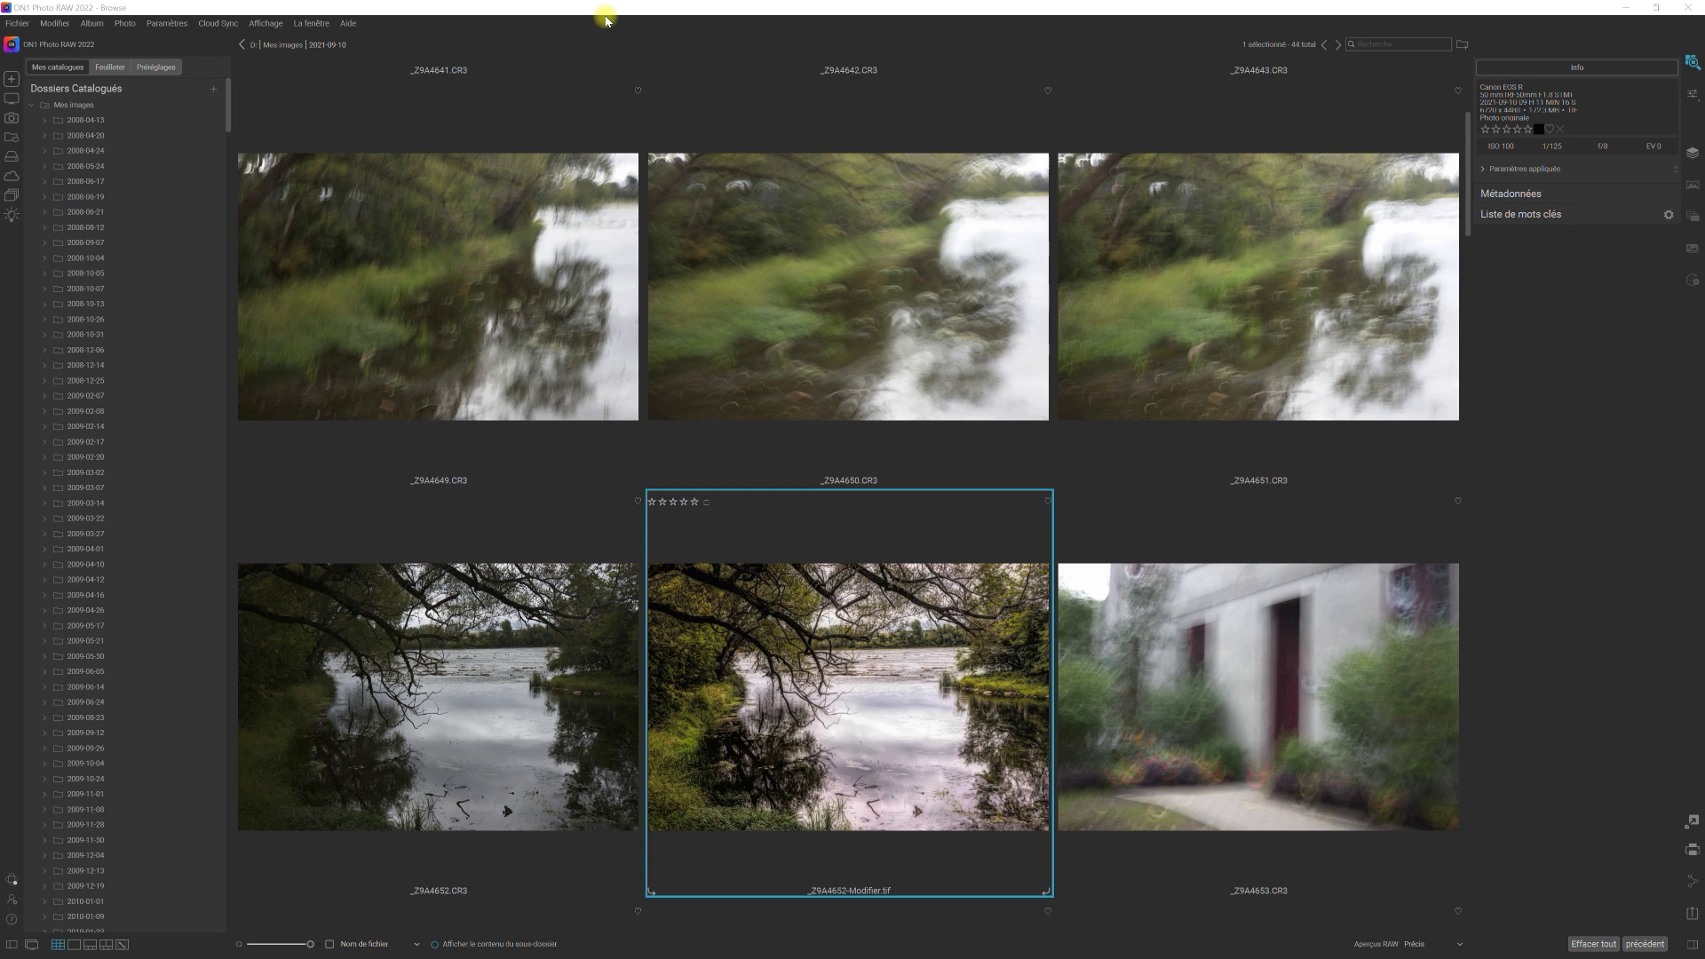
# Step: Examine the thumbnail view options for appearance and labels, and close them without changes
pyautogui.click(282, 23)
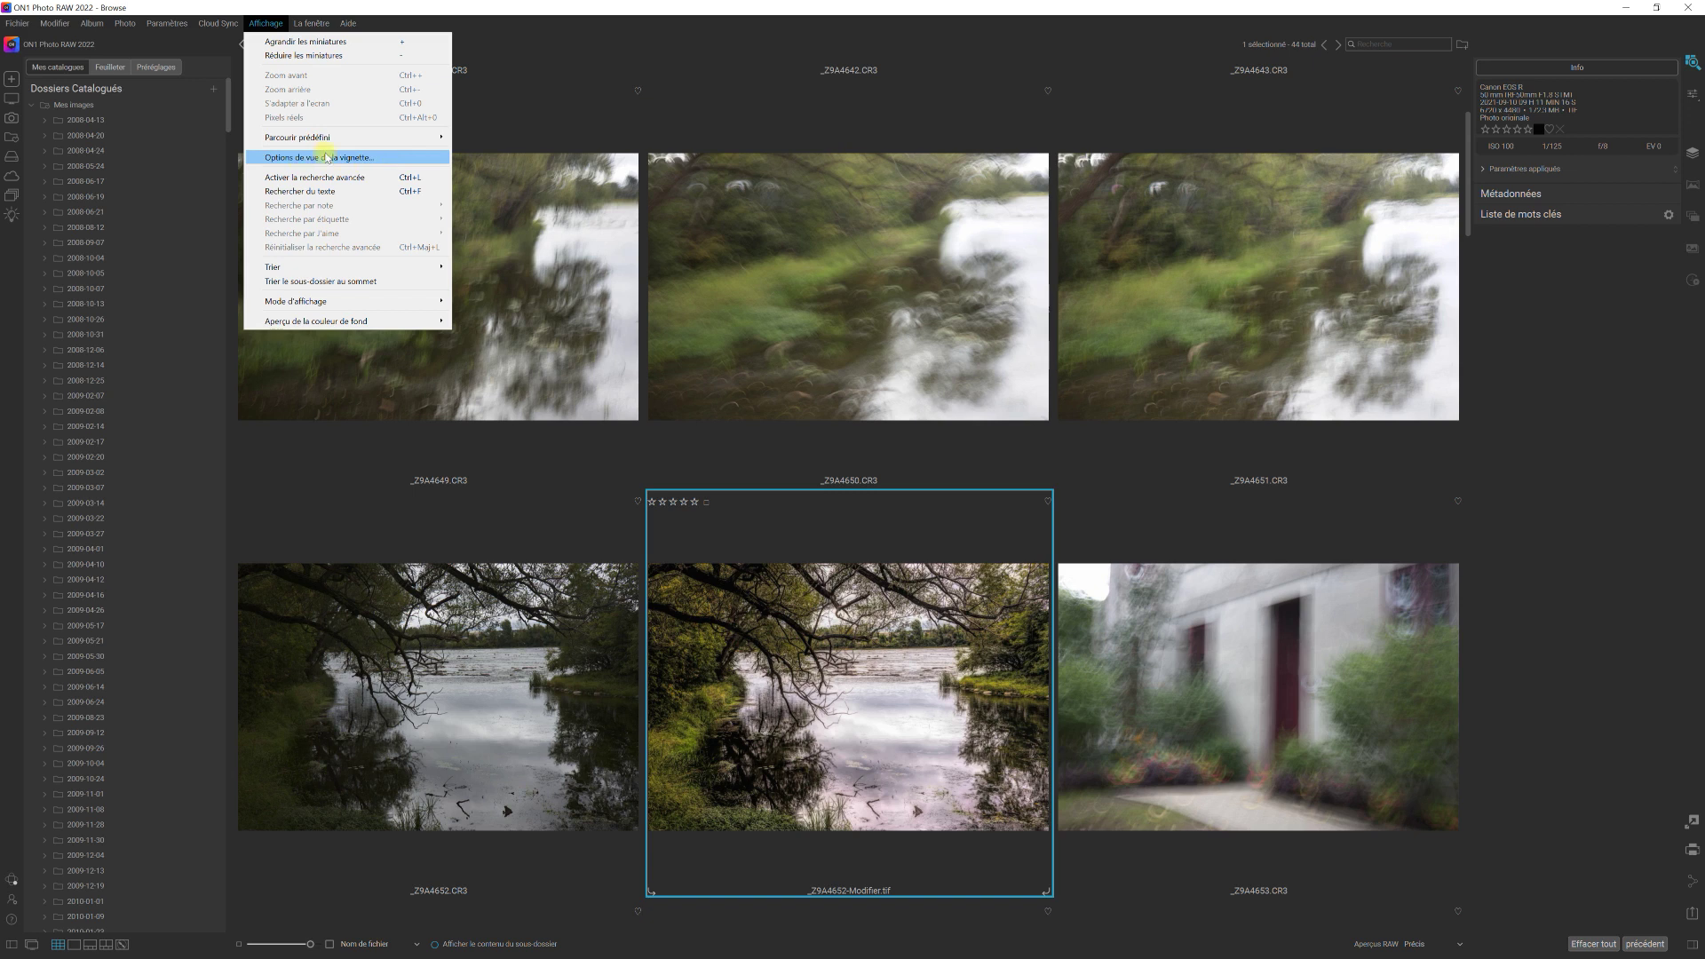
pyautogui.click(394, 158)
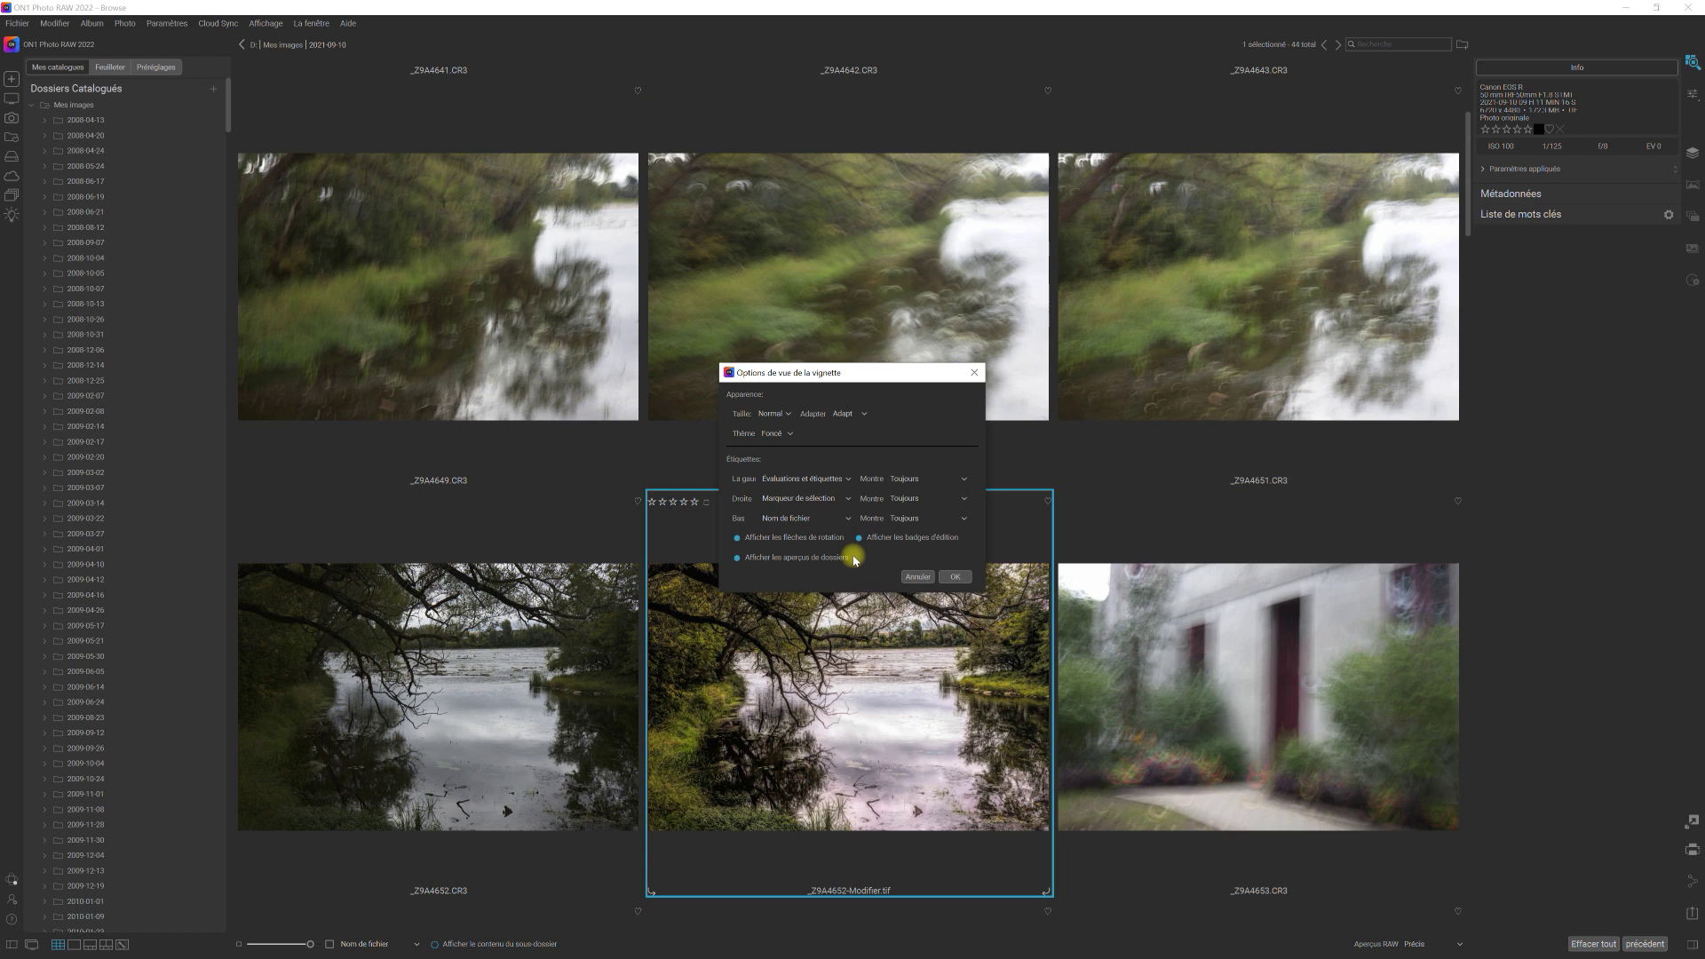
pyautogui.click(917, 577)
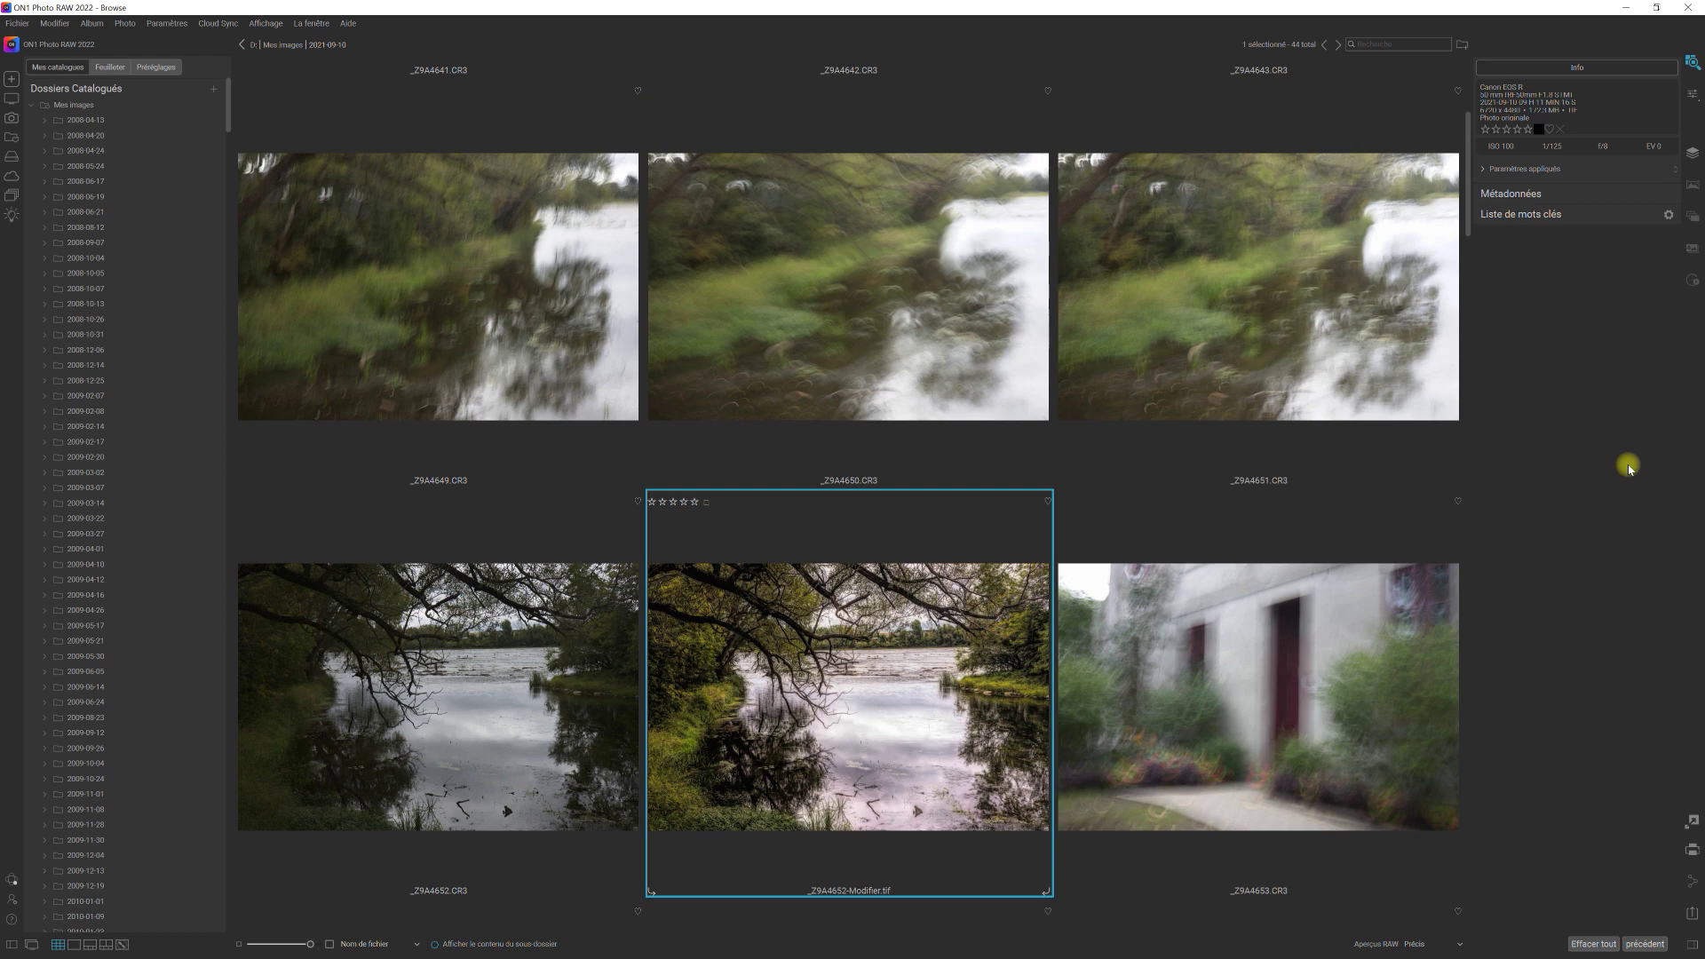
# Step: Try smaller and larger thumbnail sizes, leaving the grid at four photos per row
pyautogui.press('-')
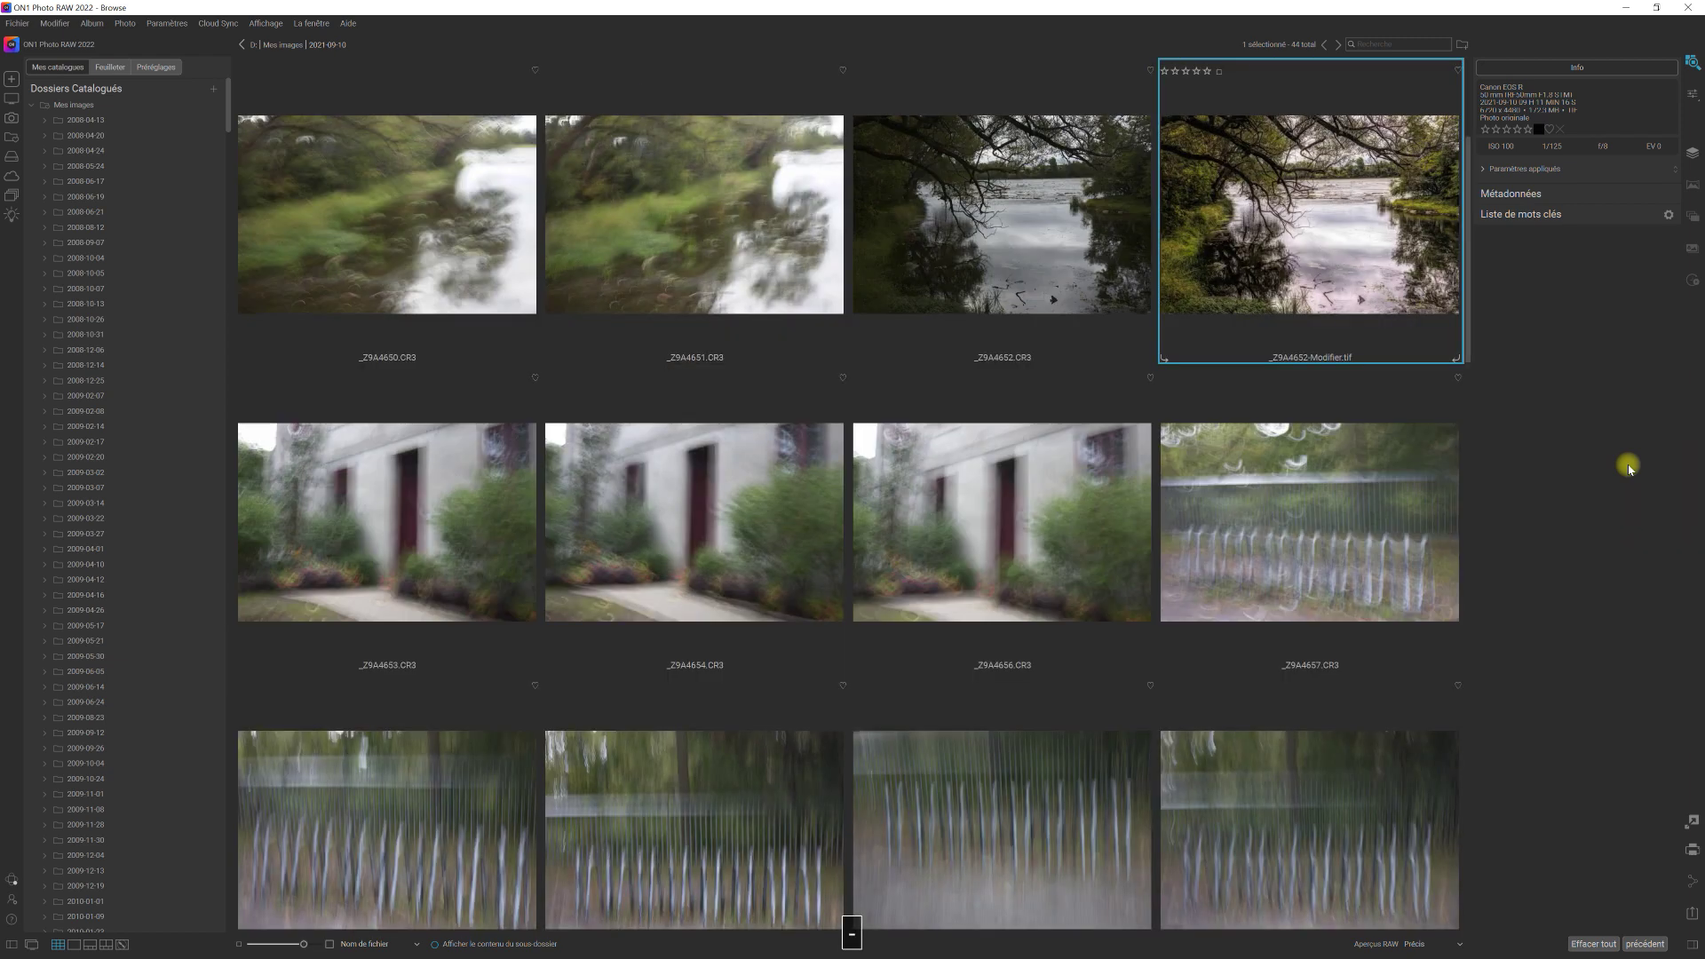
pyautogui.press('-')
pyautogui.press('+')
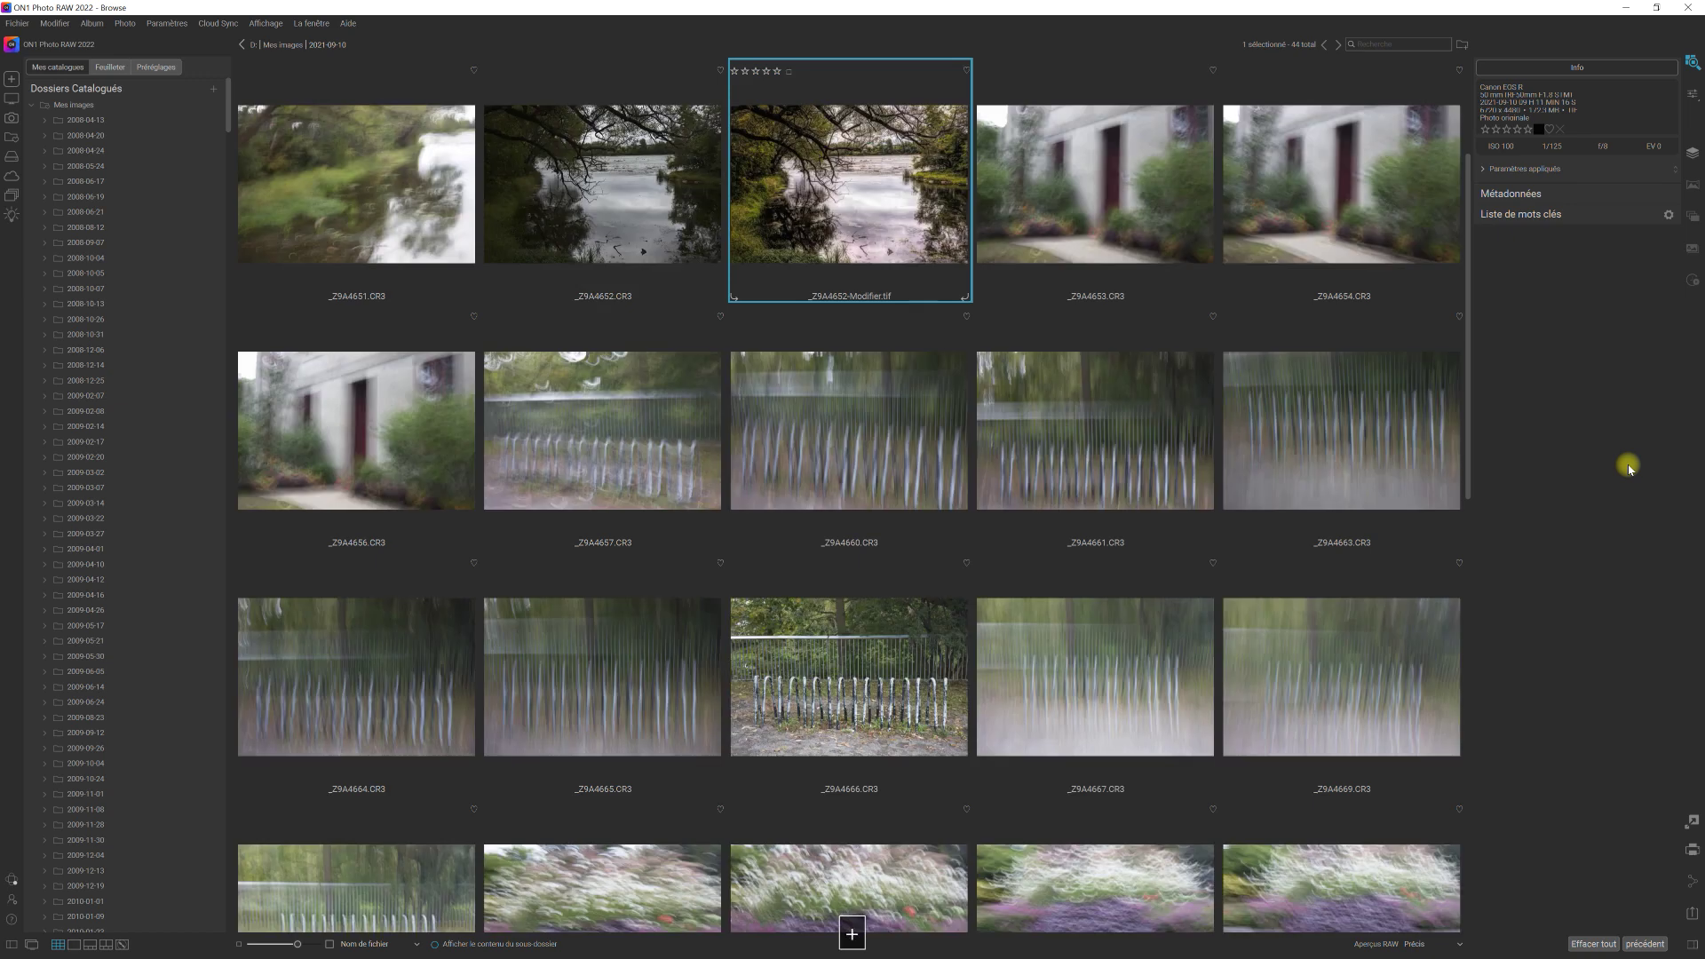
pyautogui.press('+')
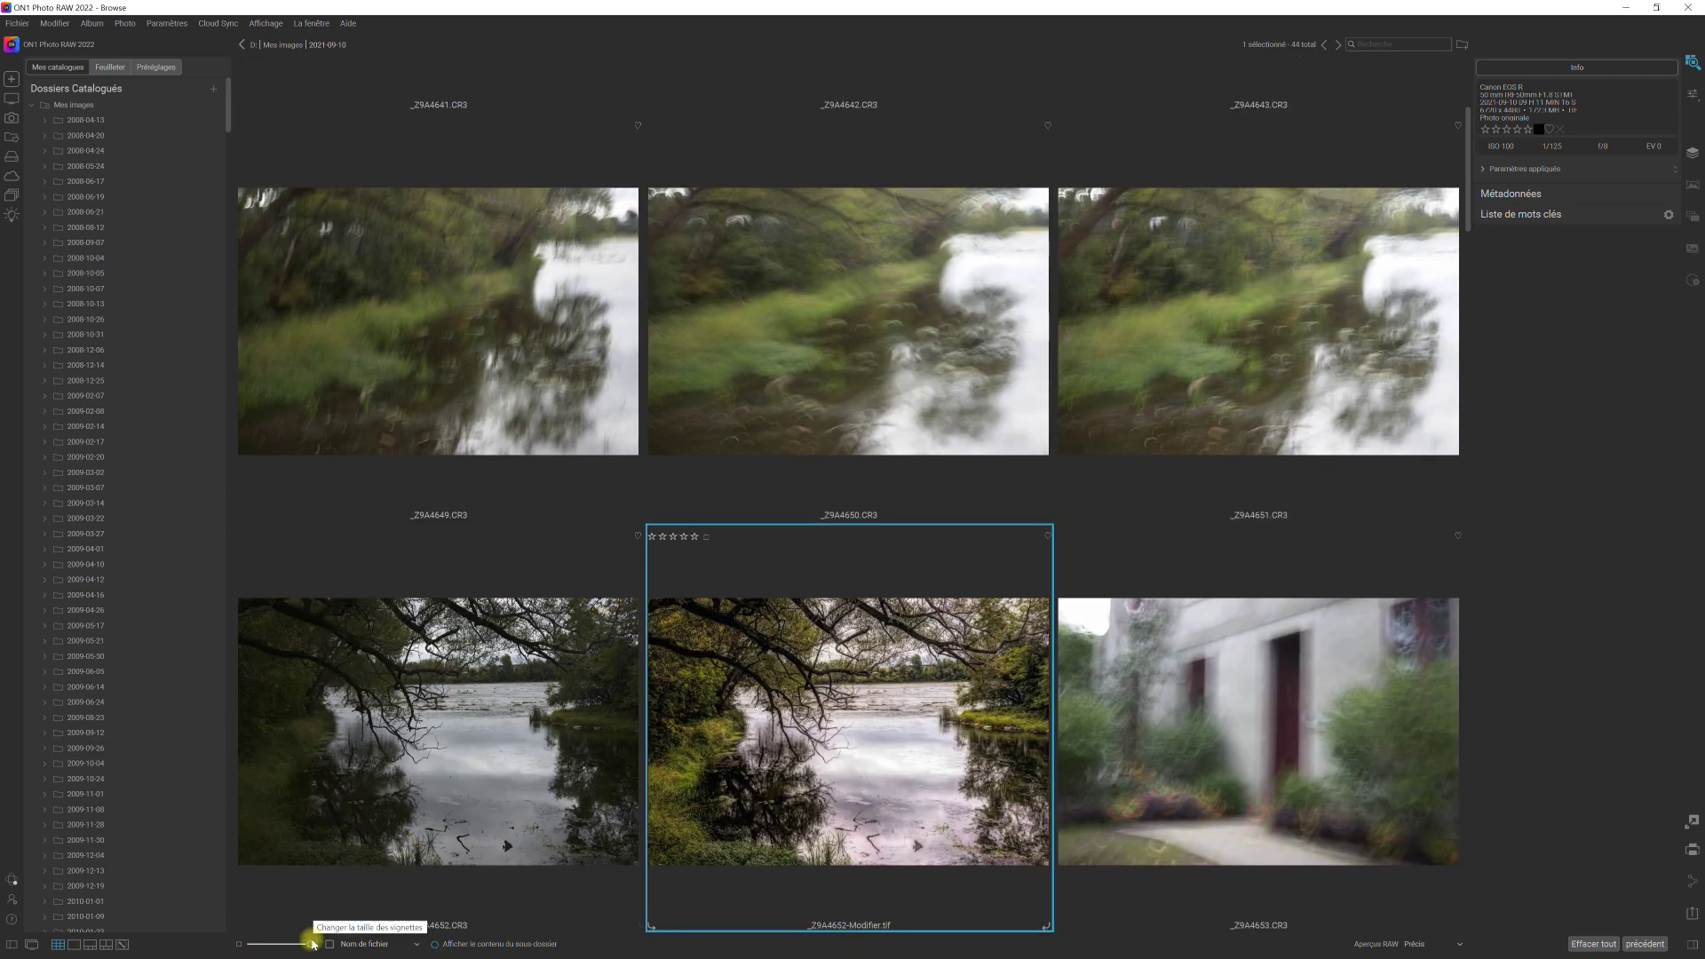
pyautogui.press('-')
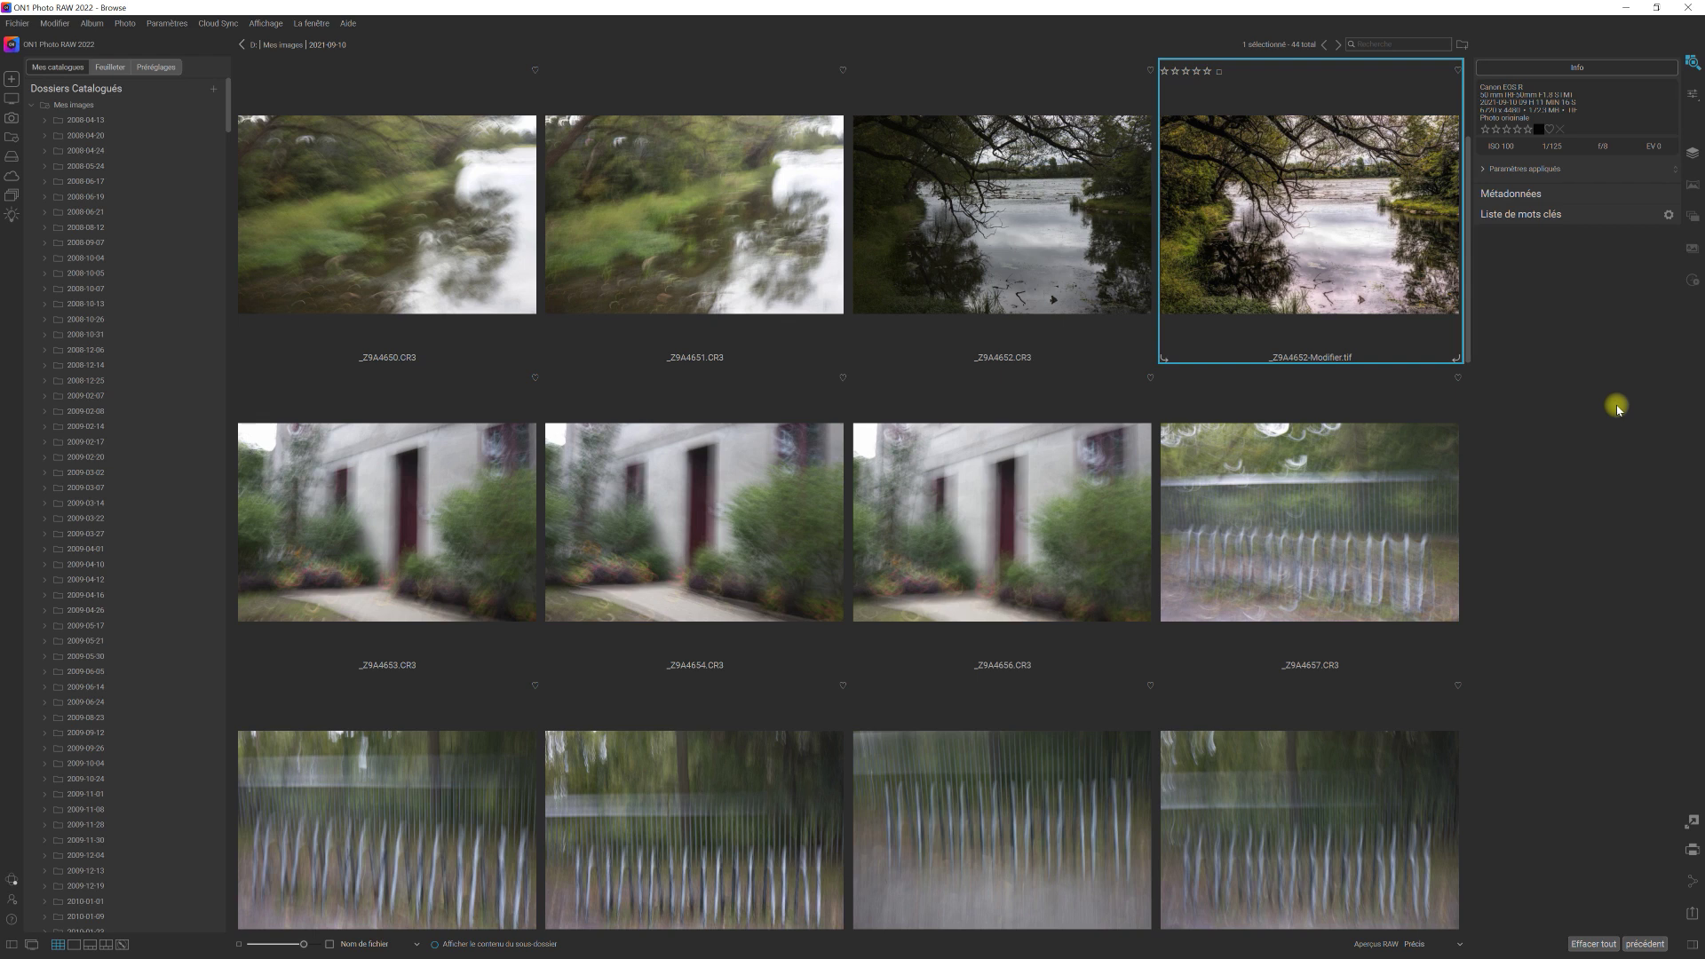
# Step: Select the four consecutive photos from _Z9A4650.CR3 to _Z9A4652-Modifier.tif
pyautogui.keyDown('shift'); pyautogui.click(432, 241); pyautogui.keyUp('shift')
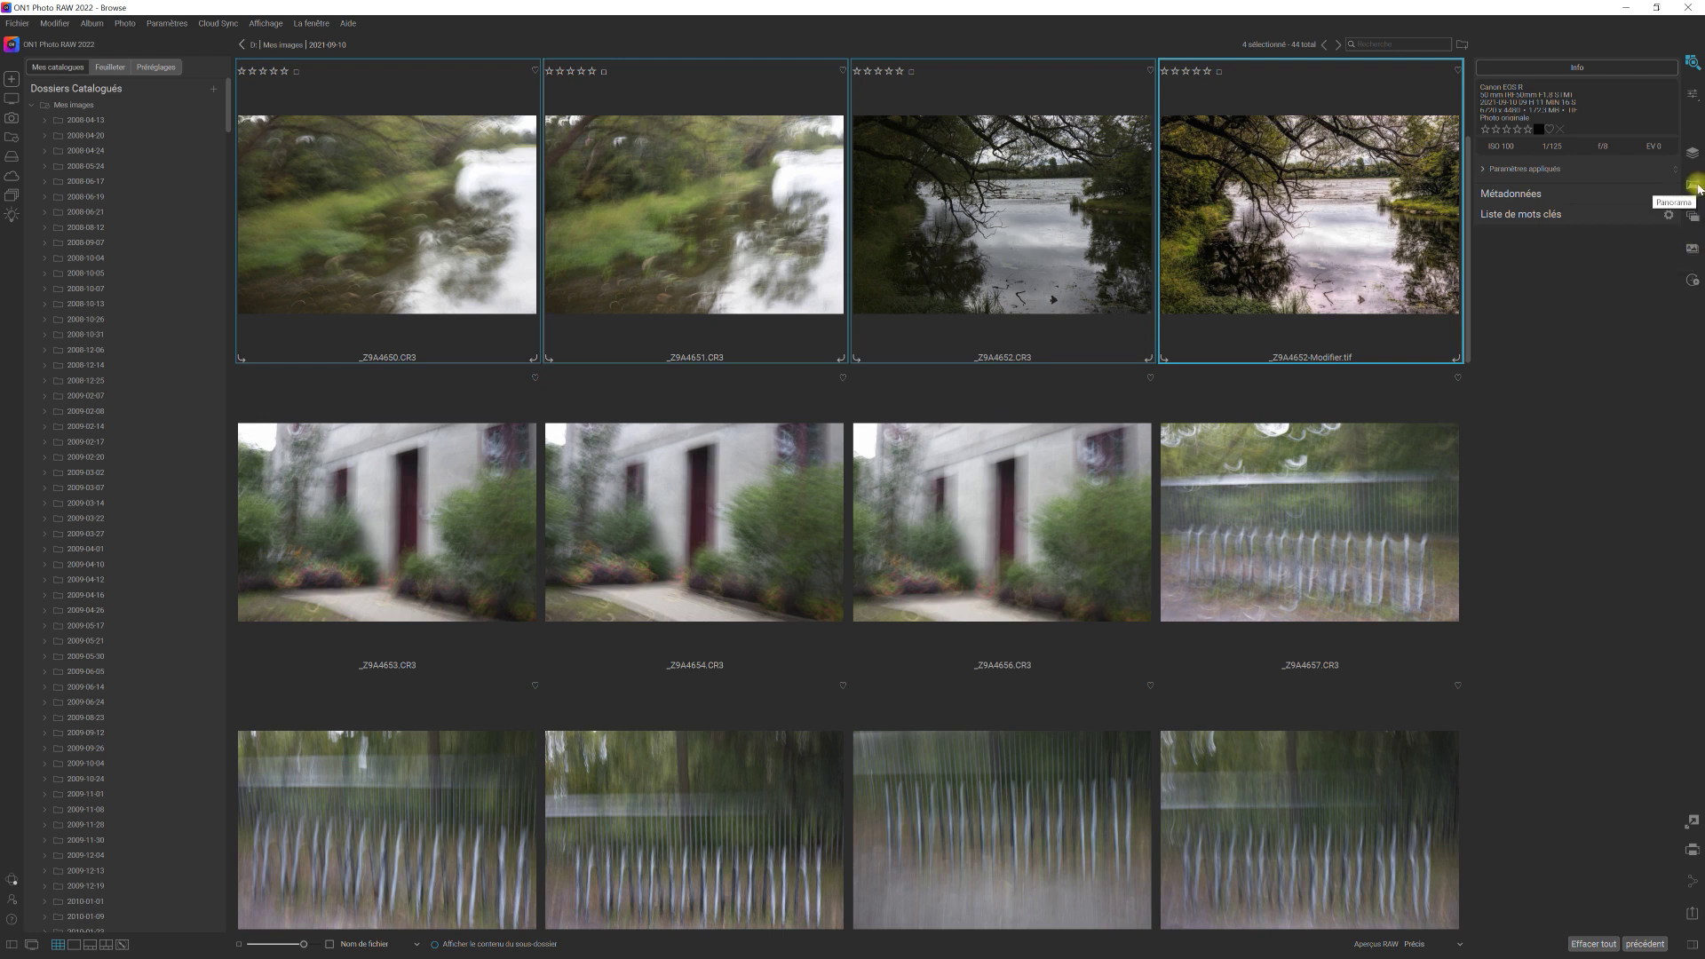
pyautogui.click(1692, 282)
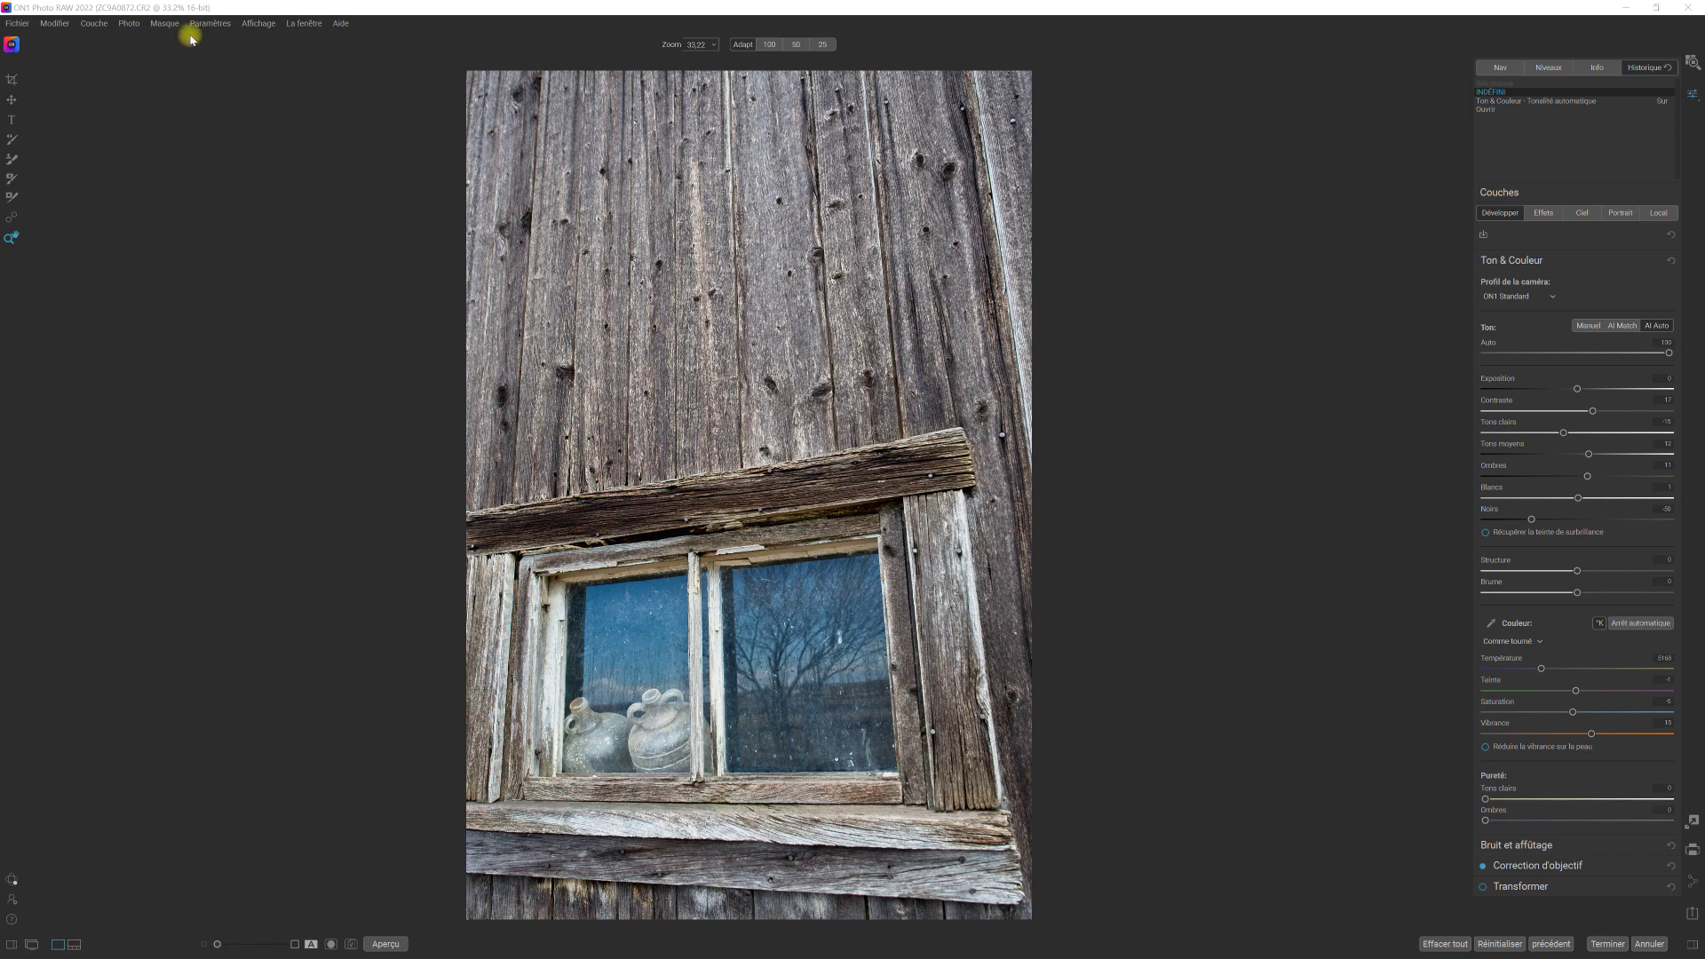
# Step: Examine the third-party filters available for the layer, including the Skylum Software and Topaz Studio sets
pyautogui.click(94, 23)
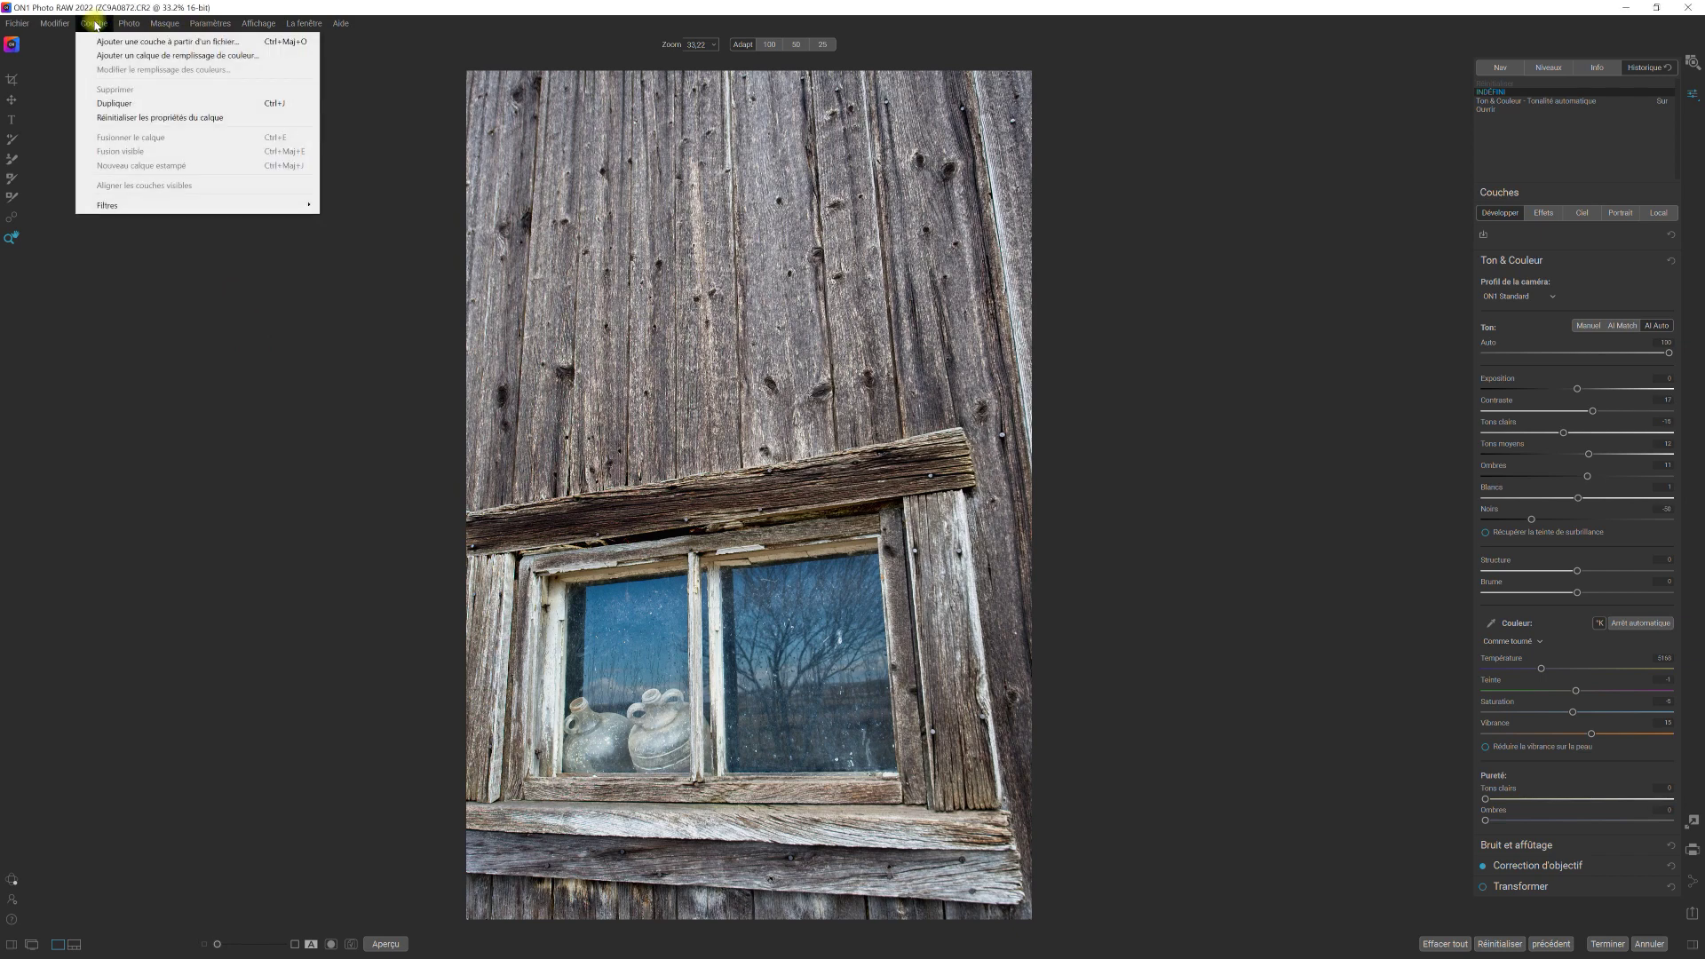
pyautogui.moveTo(122, 206)
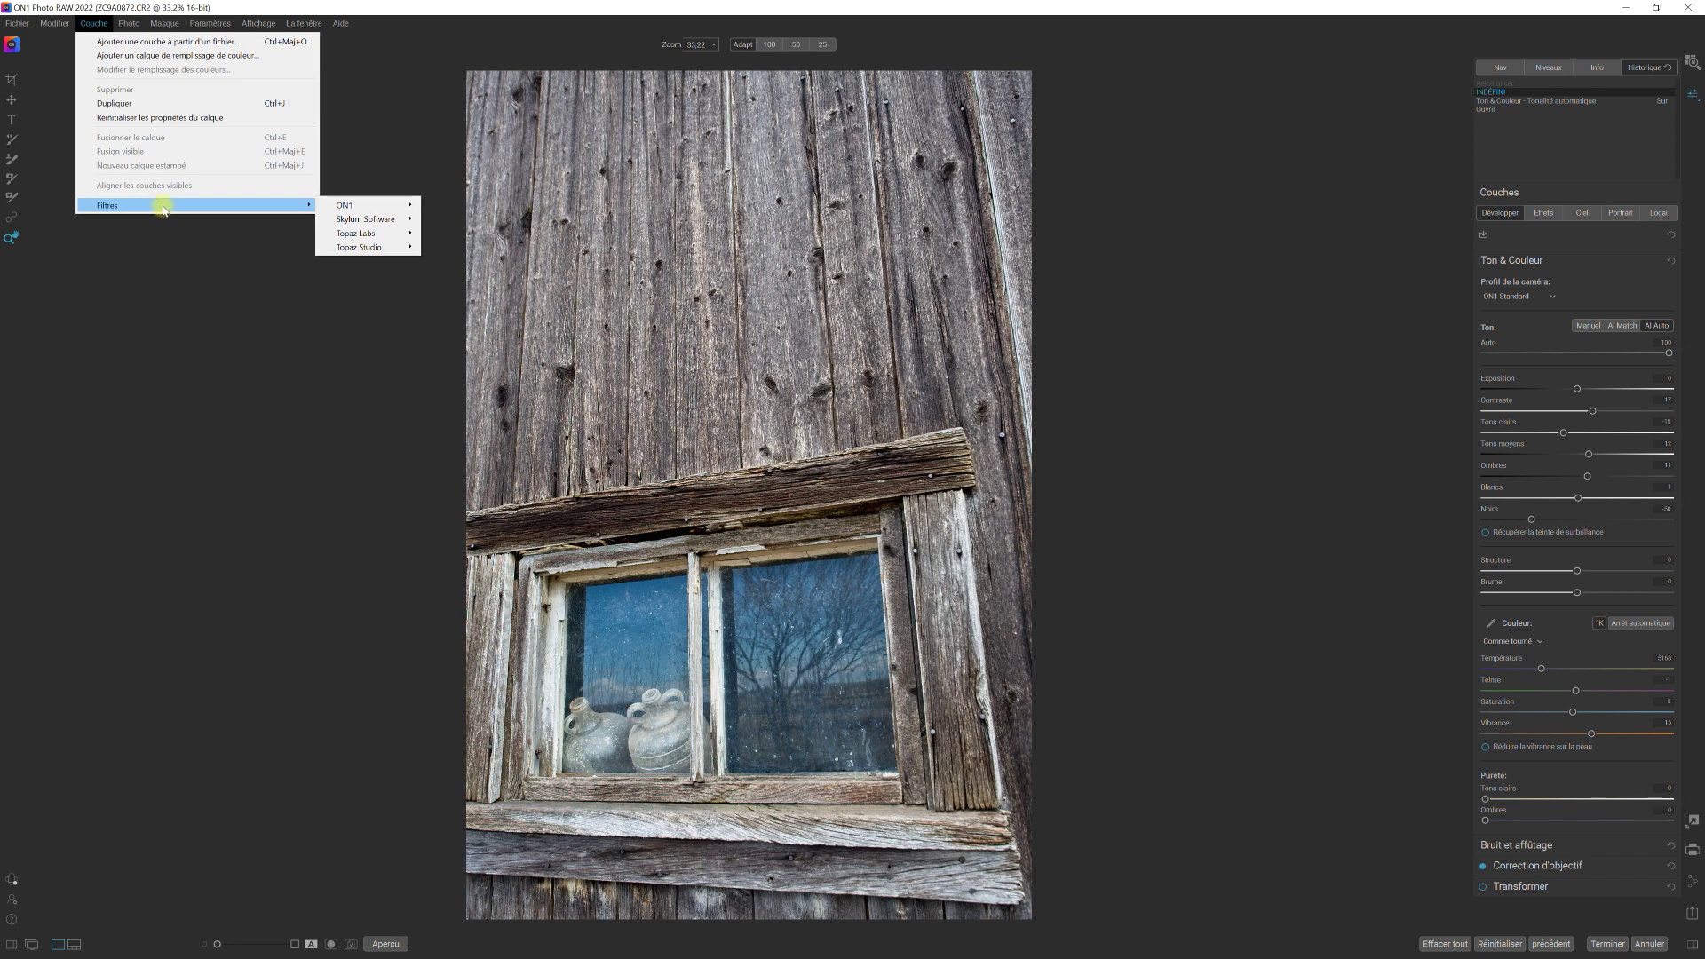
pyautogui.moveTo(333, 205)
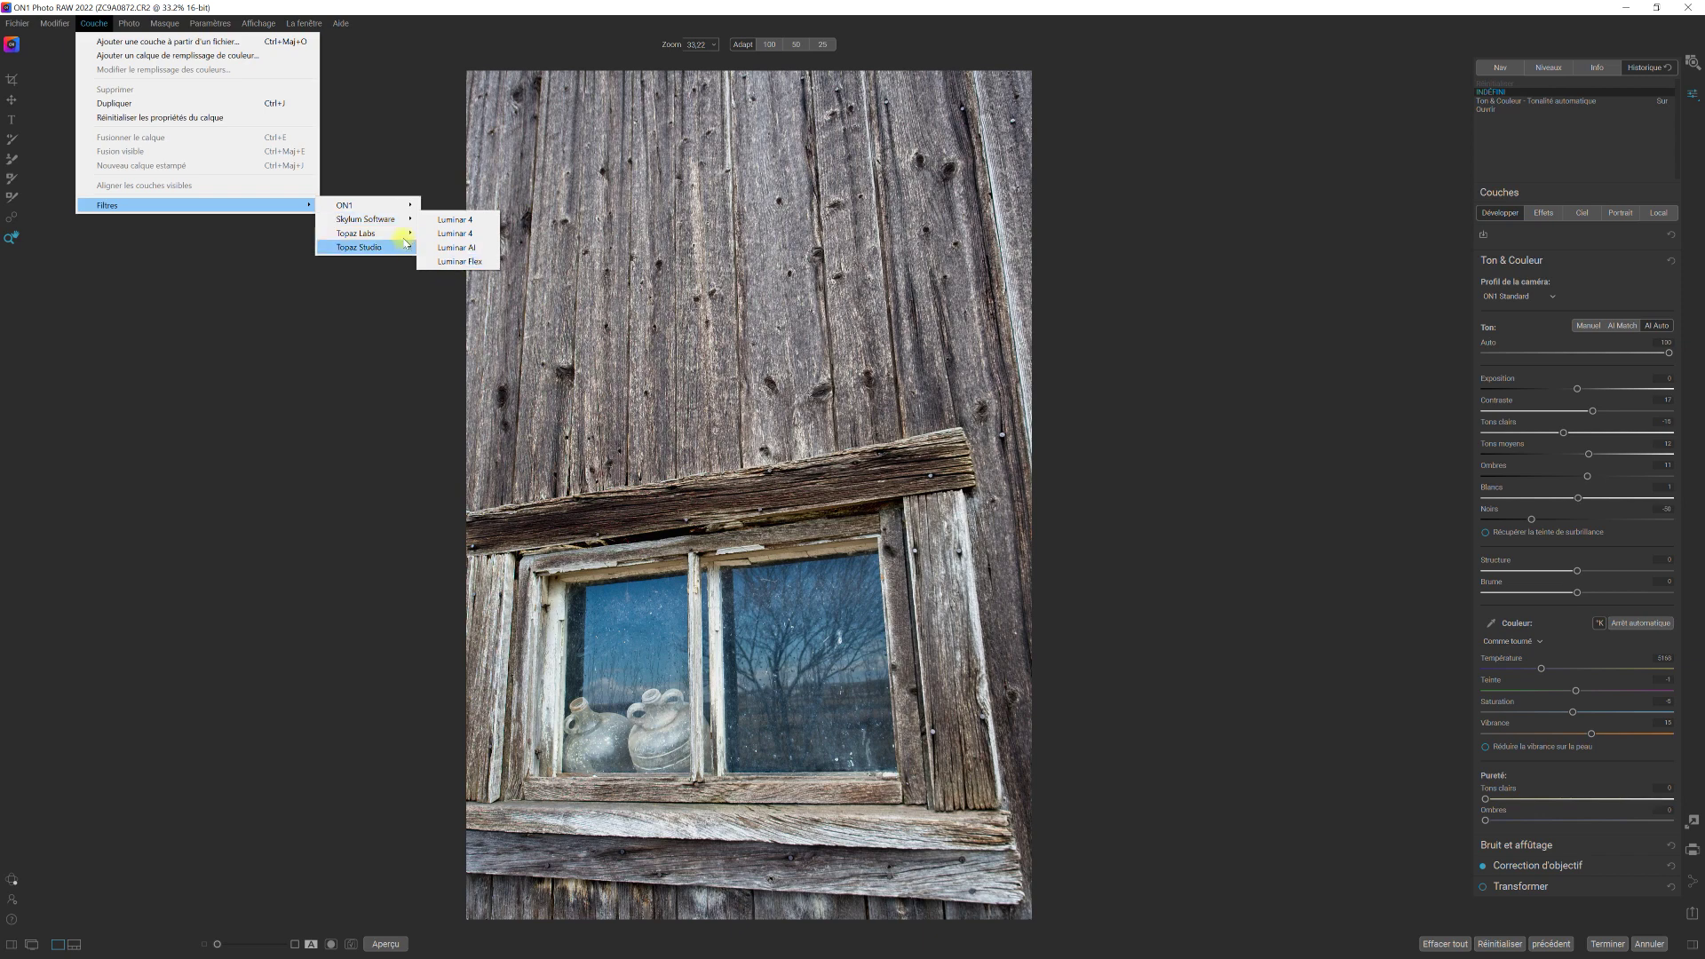
pyautogui.moveTo(404, 239)
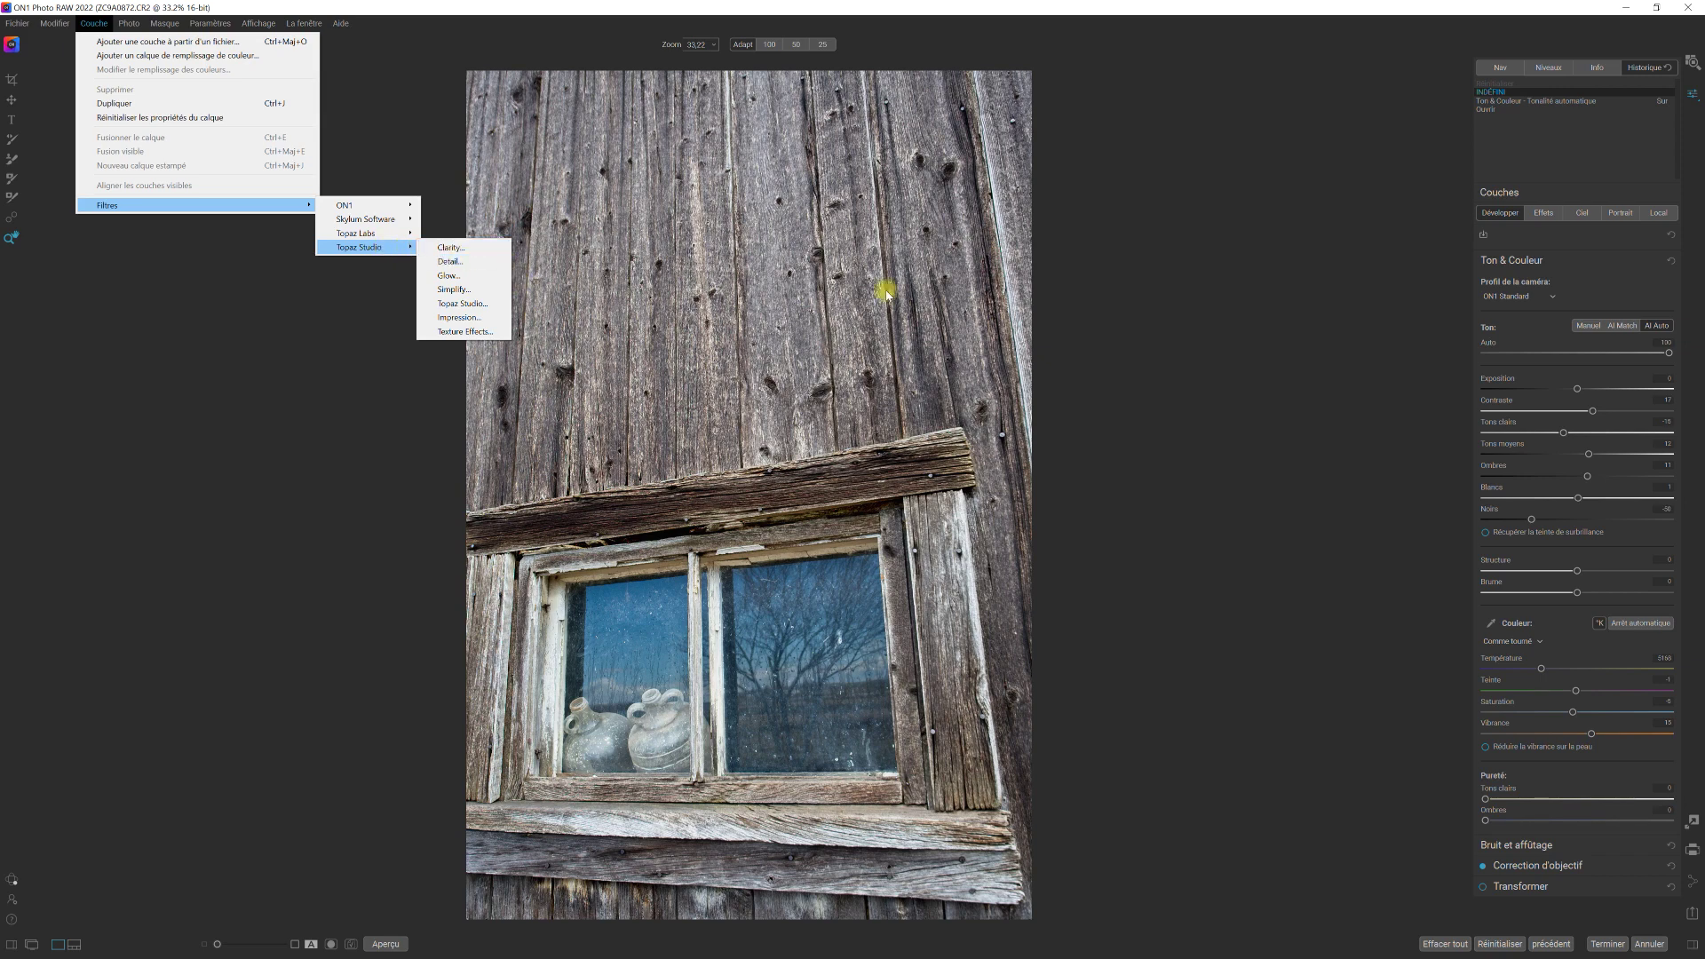
pyautogui.click(1237, 323)
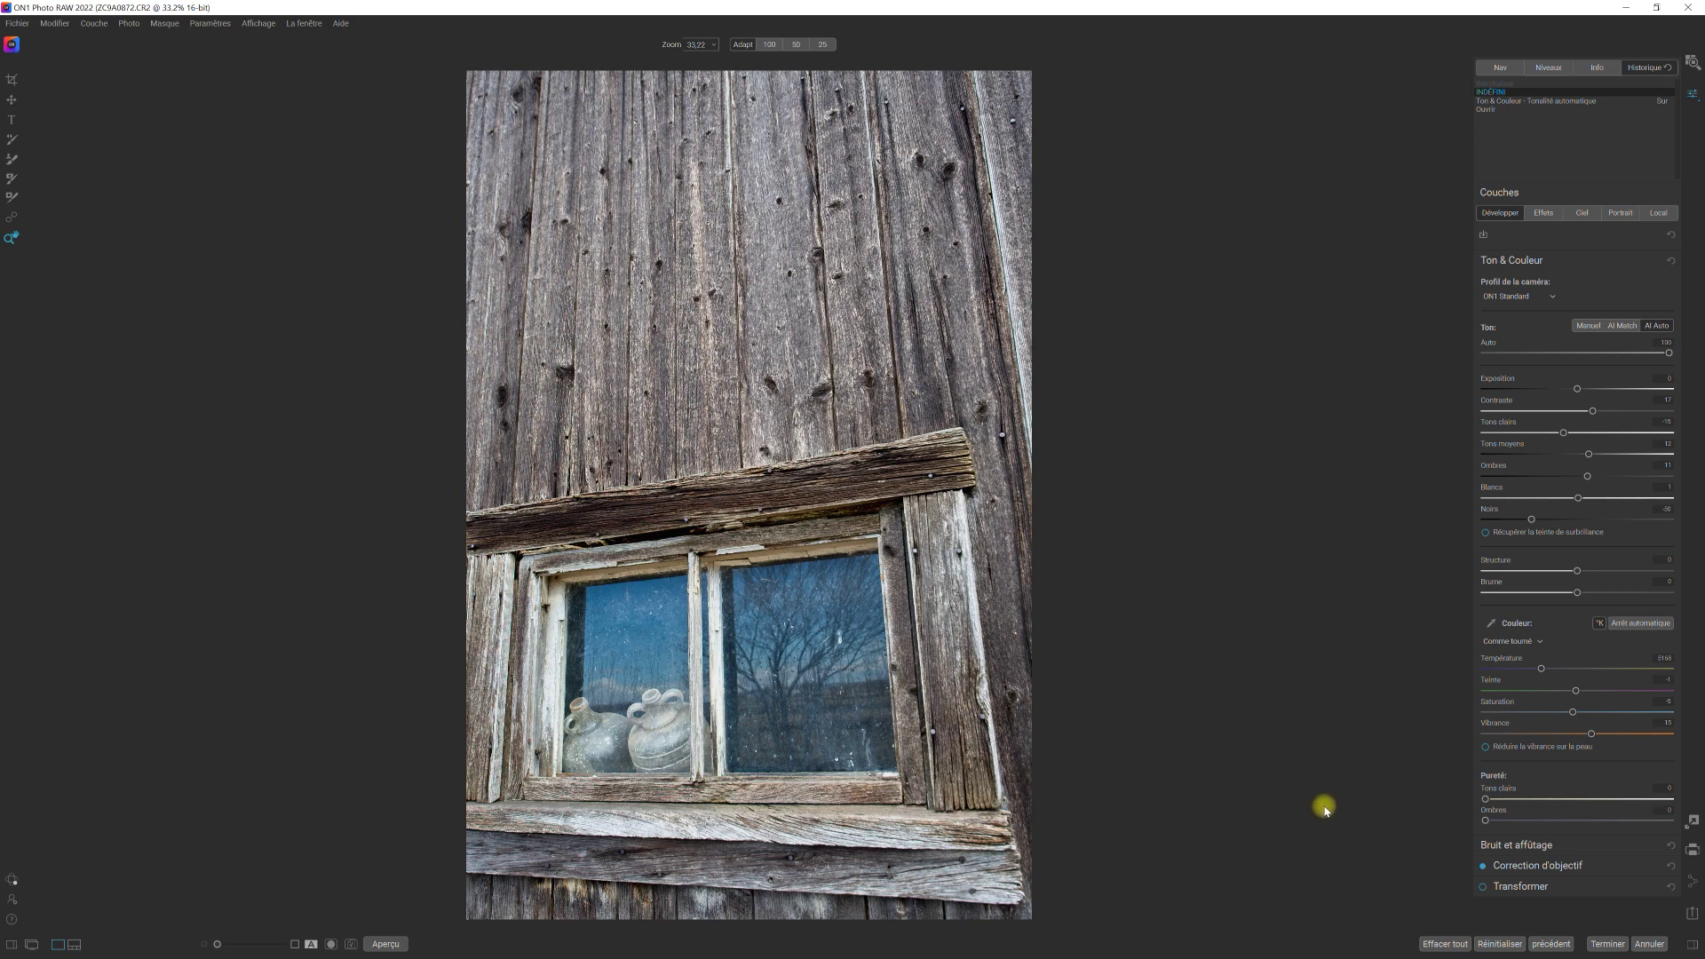
# Step: Switch the noise and sharpening method to NoNoise AI and compare before and after by shifting the split divider
pyautogui.click(1535, 847)
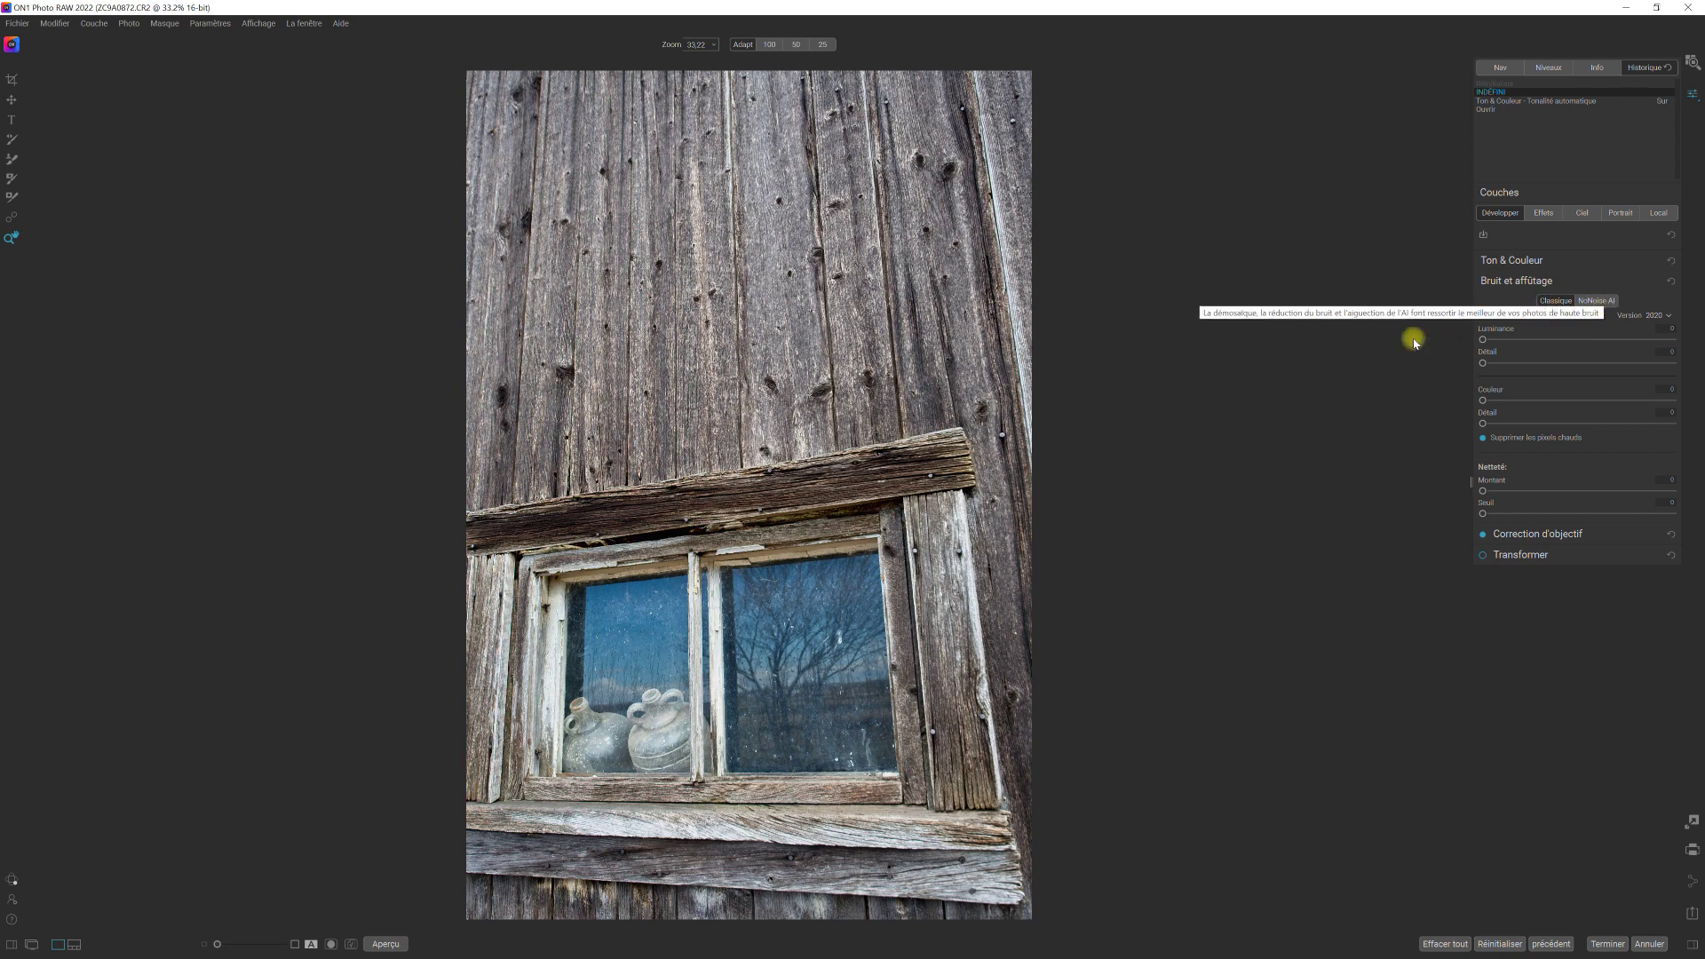
pyautogui.click(1598, 301)
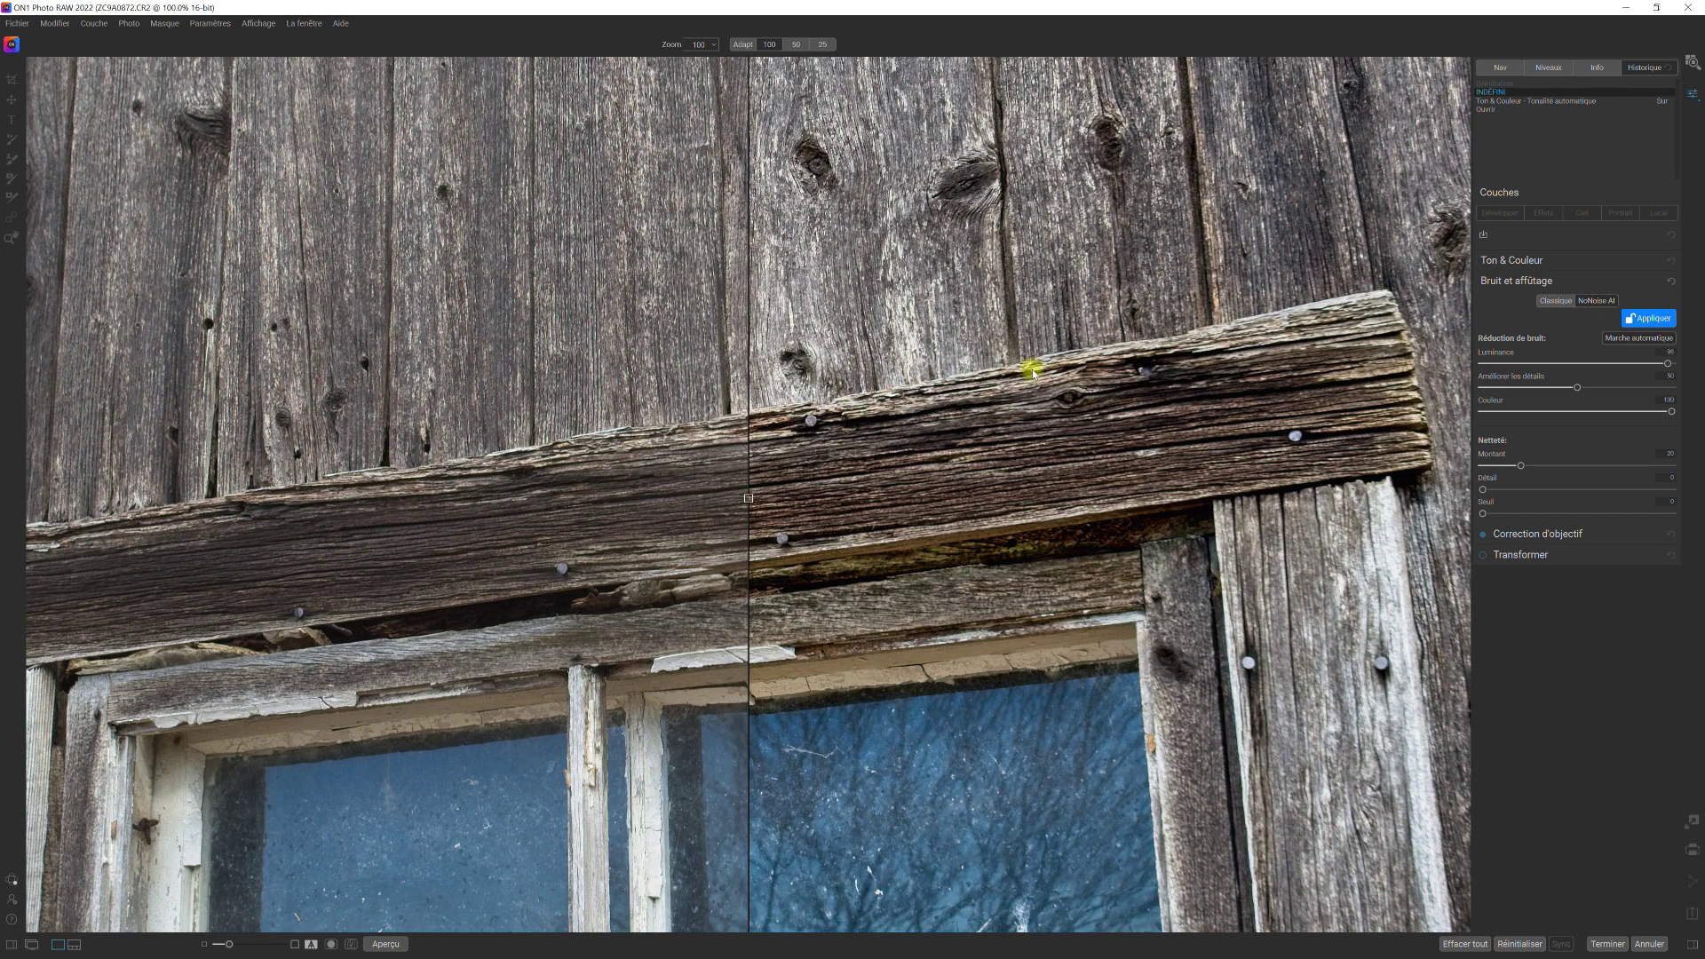
pyautogui.click(579, 500)
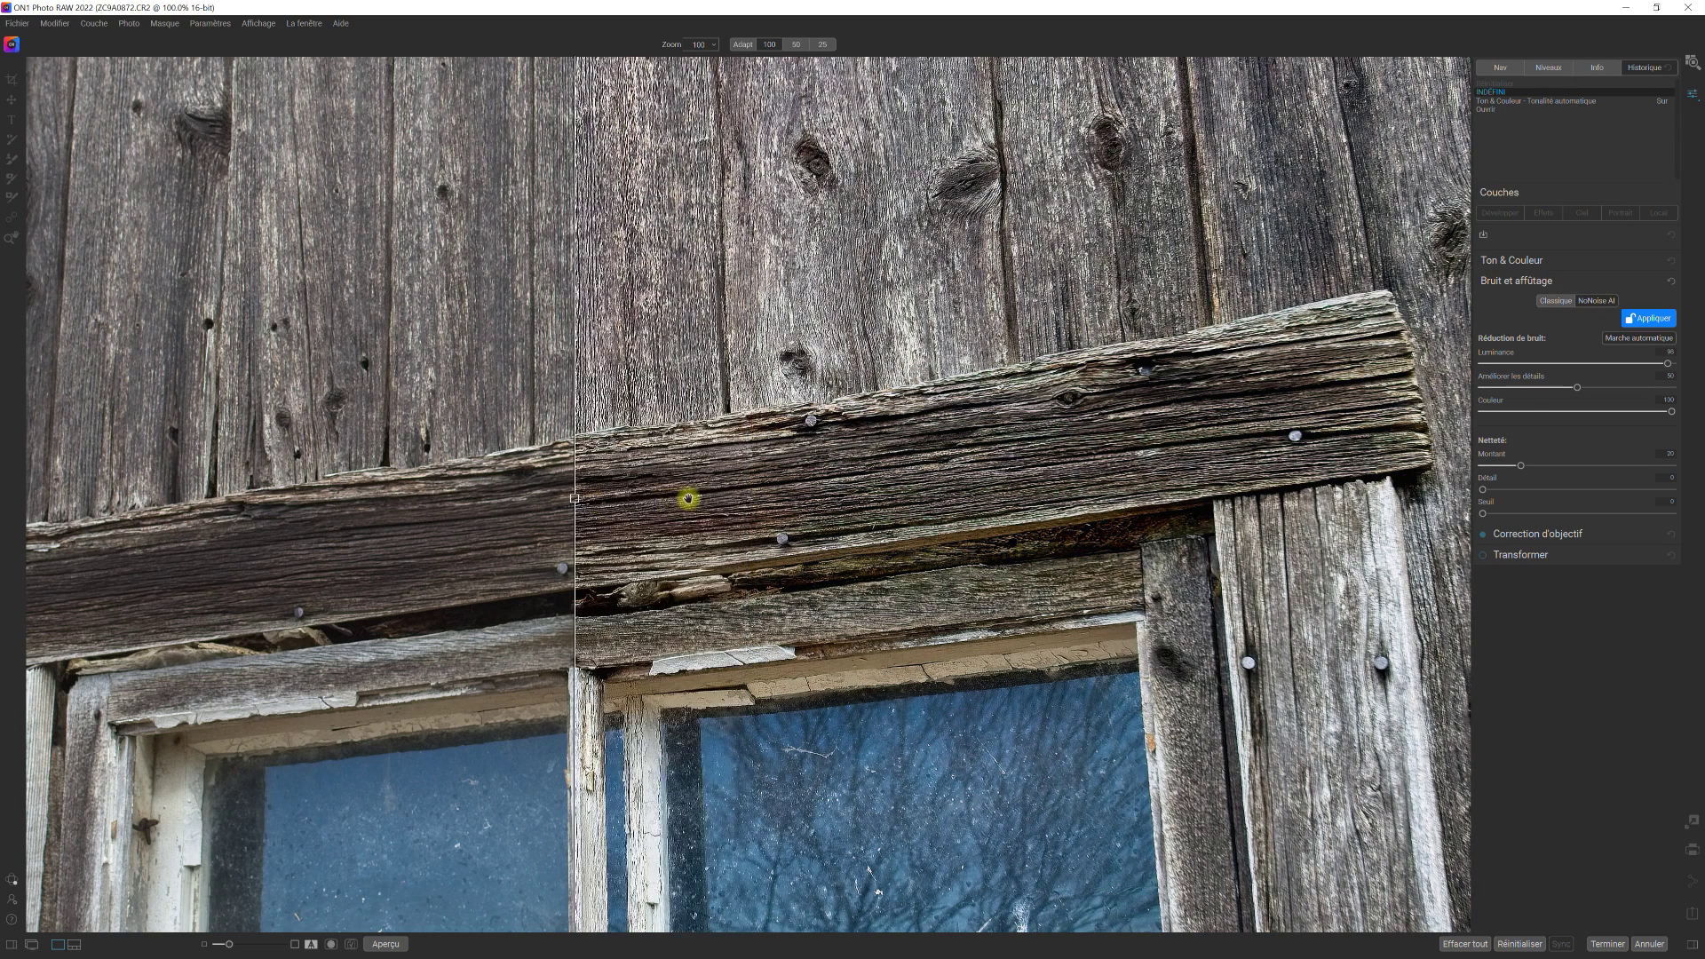
pyautogui.moveTo(613, 495)
pyautogui.mouseDown()
pyautogui.moveTo(844, 483)
pyautogui.moveTo(544, 503)
pyautogui.moveTo(707, 494)
pyautogui.moveTo(601, 503)
pyautogui.moveTo(624, 506)
pyautogui.mouseUp()
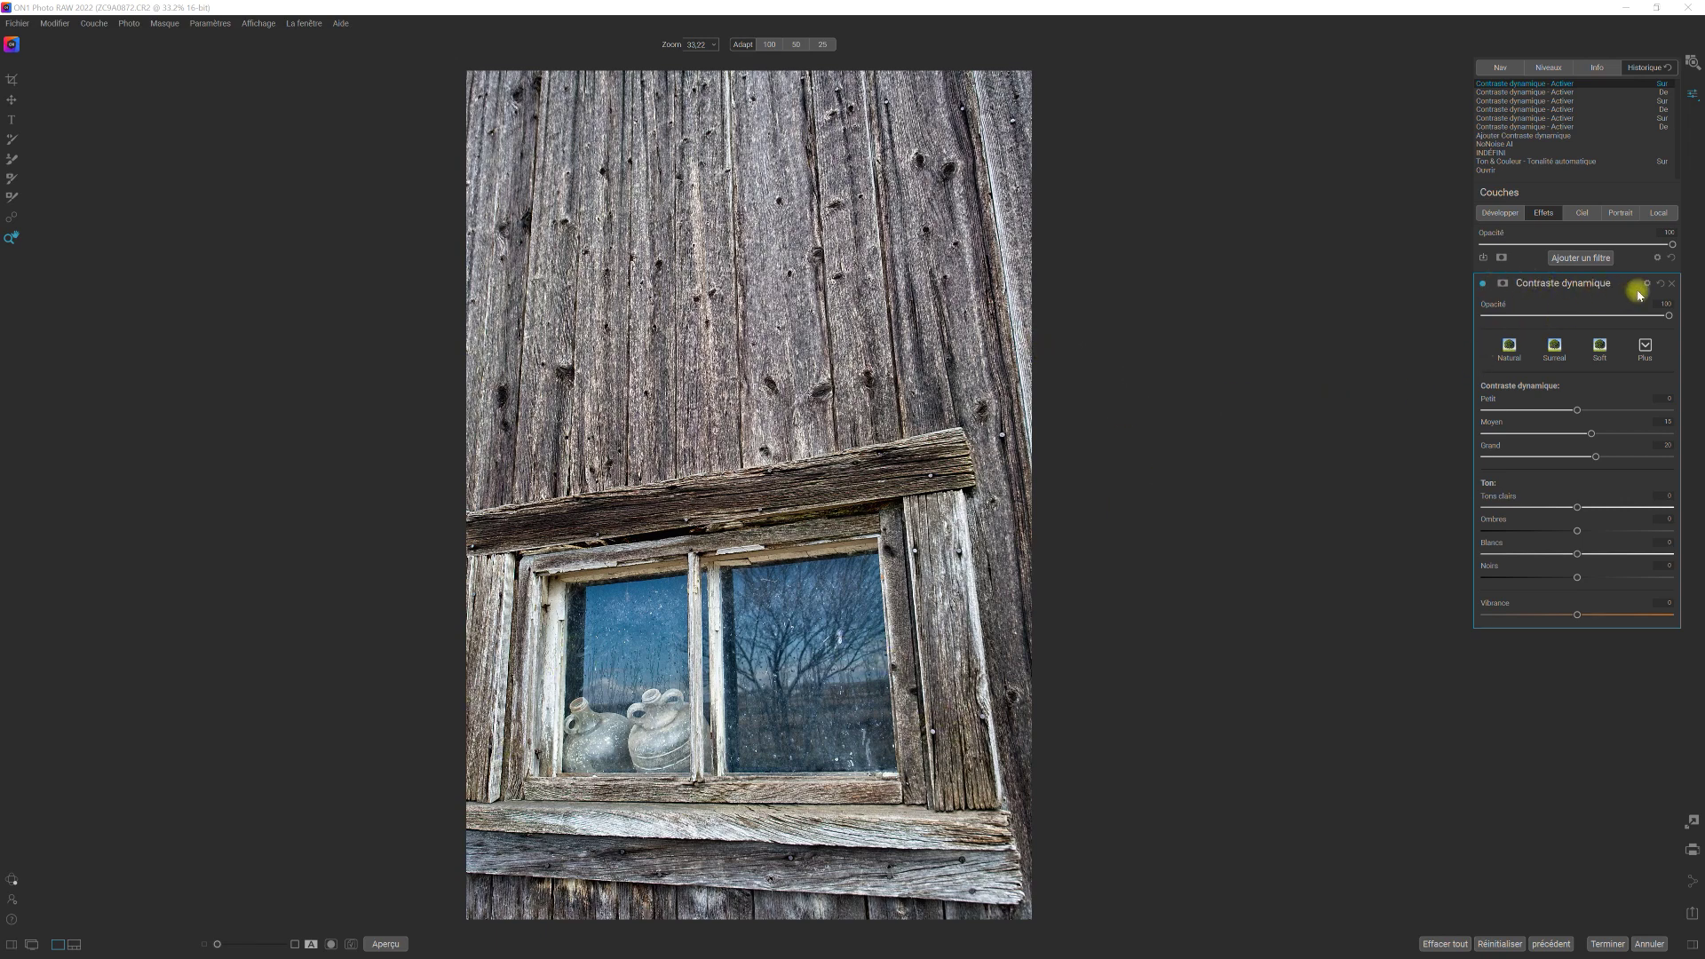
# Step: Toggle the Contraste dynamique filter off and on repeatedly to compare its effect on the barn photo
pyautogui.moveTo(1553, 293)
pyautogui.click(1484, 283)
pyautogui.click(1483, 283)
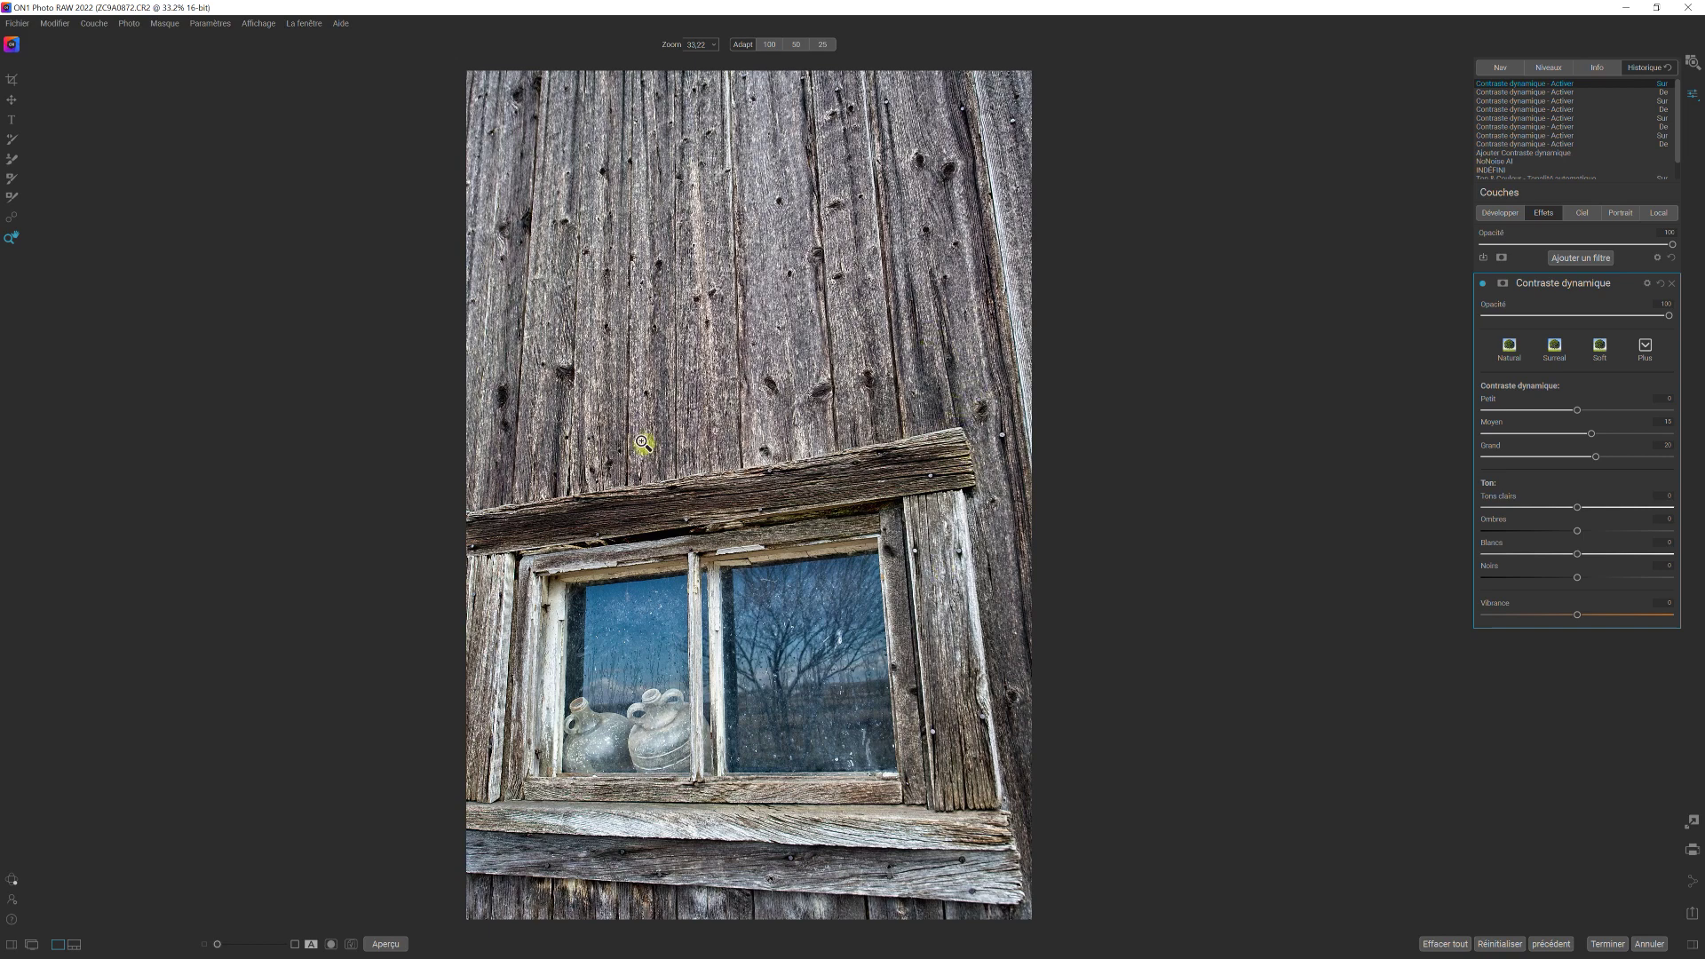
pyautogui.click(1485, 284)
pyautogui.click(1484, 285)
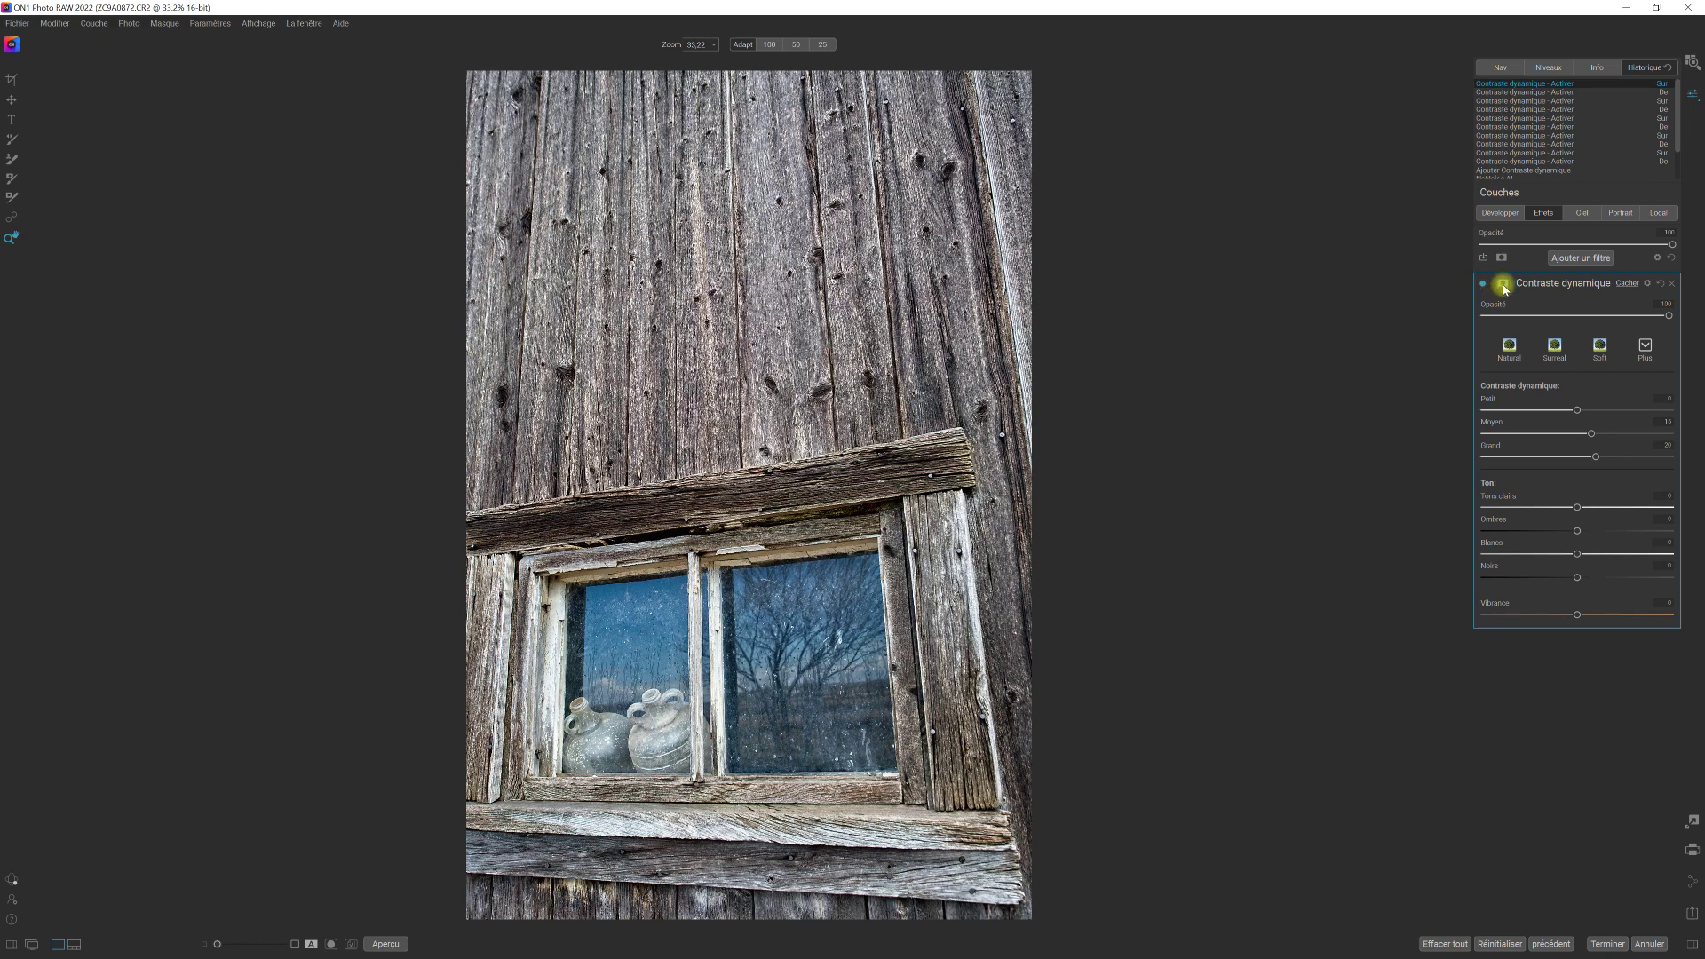
# Step: Mask the window out of the Contraste dynamique filter by outlining its panes with a line mask, filling the shape and finishing it
pyautogui.click(1503, 285)
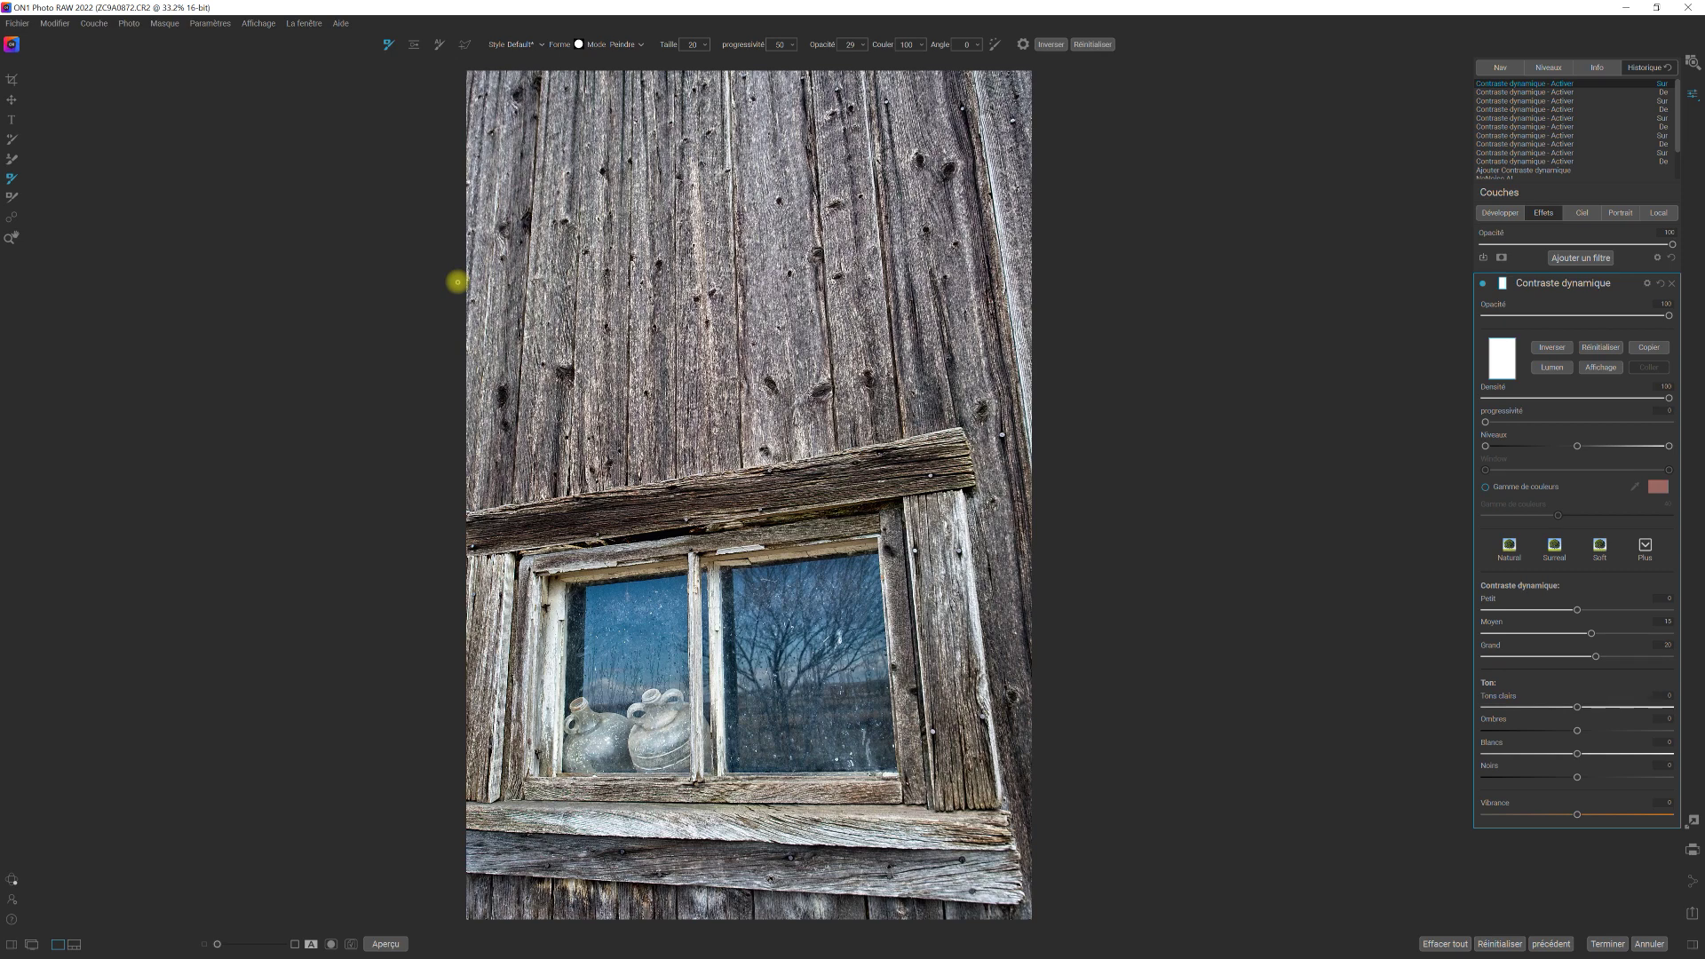
pyautogui.click(464, 47)
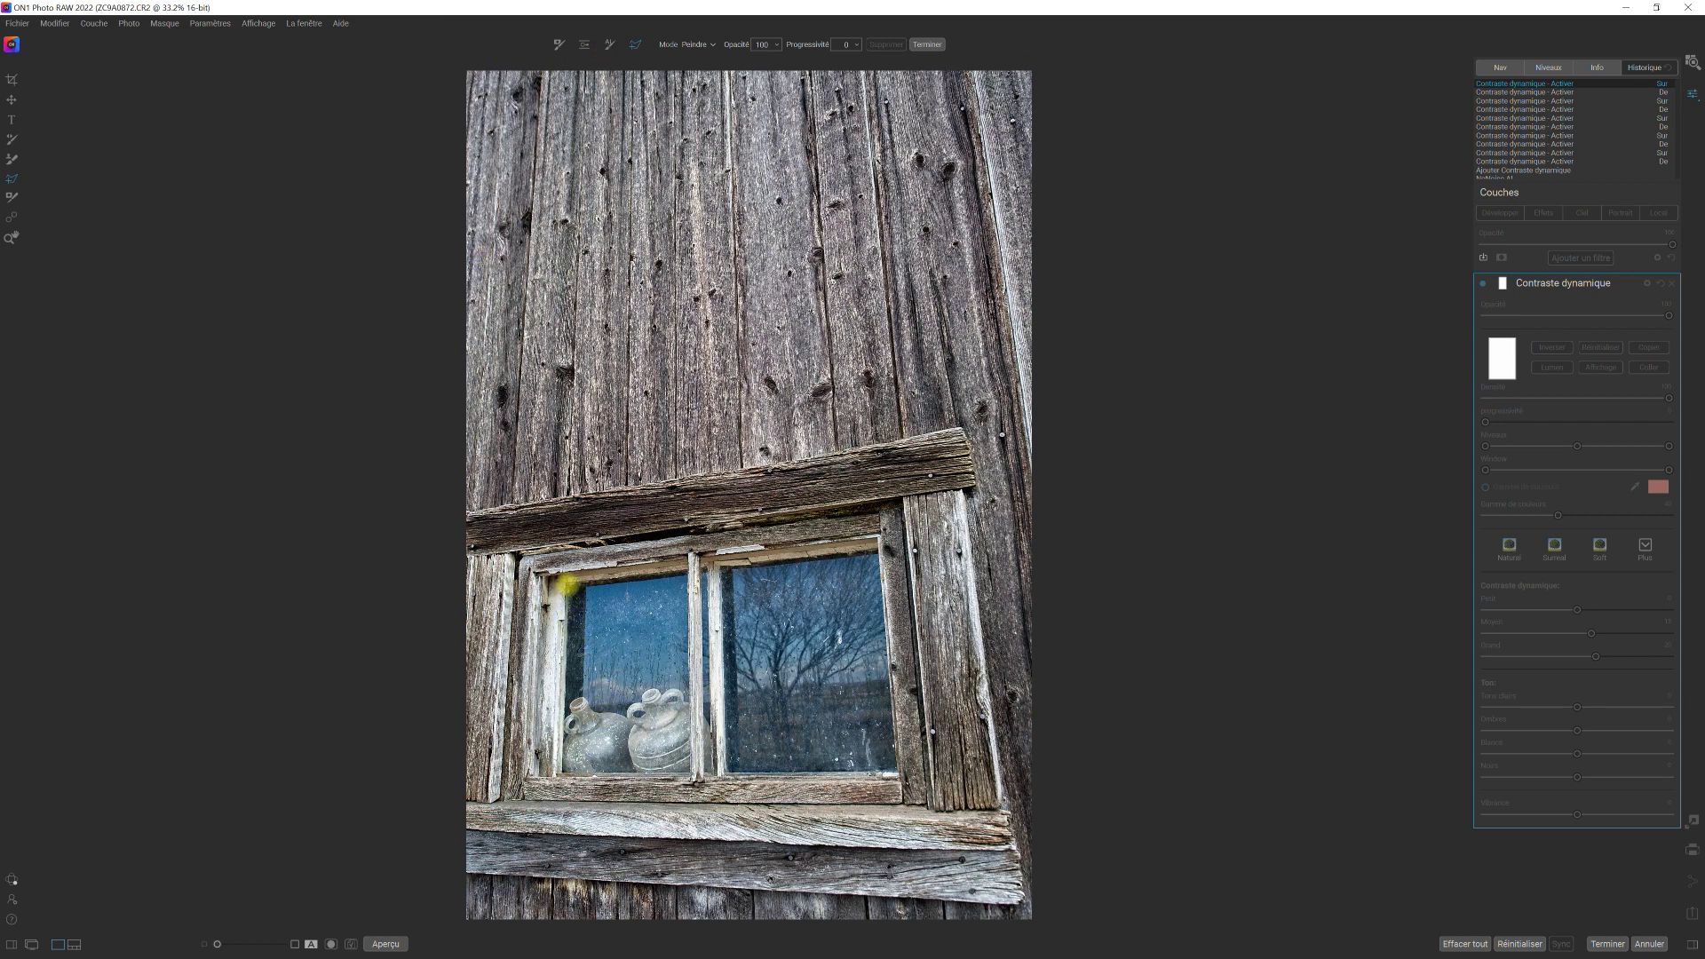
pyautogui.click(547, 749)
pyautogui.click(777, 789)
pyautogui.click(897, 771)
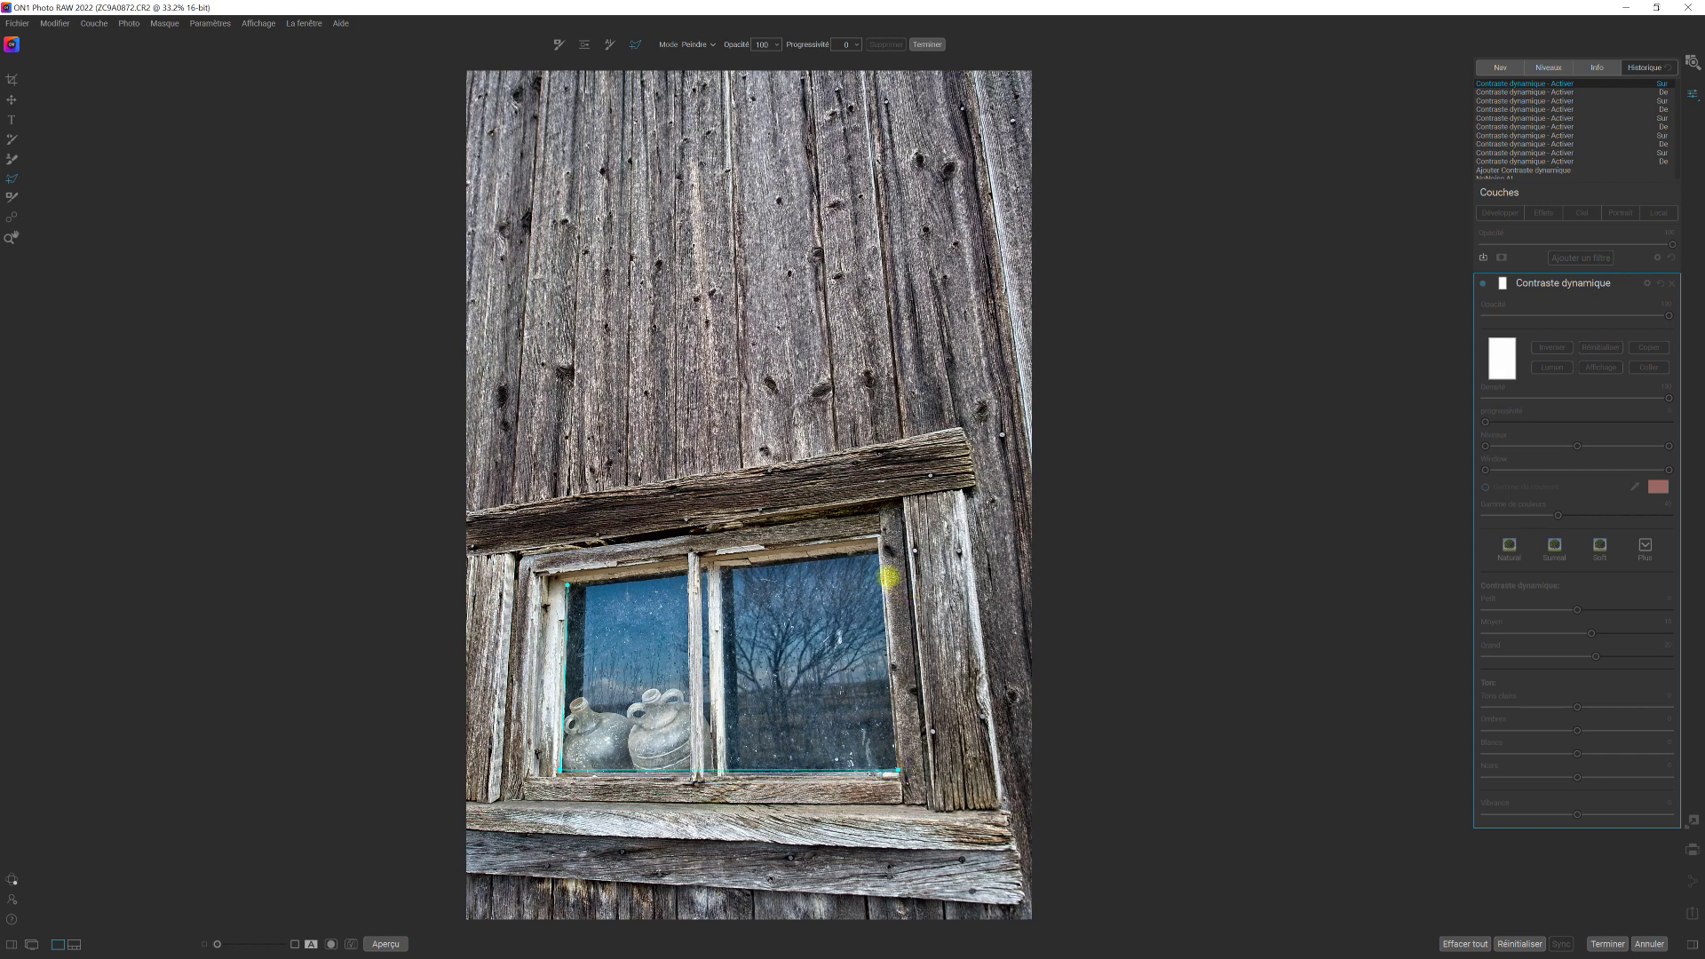
pyautogui.click(877, 552)
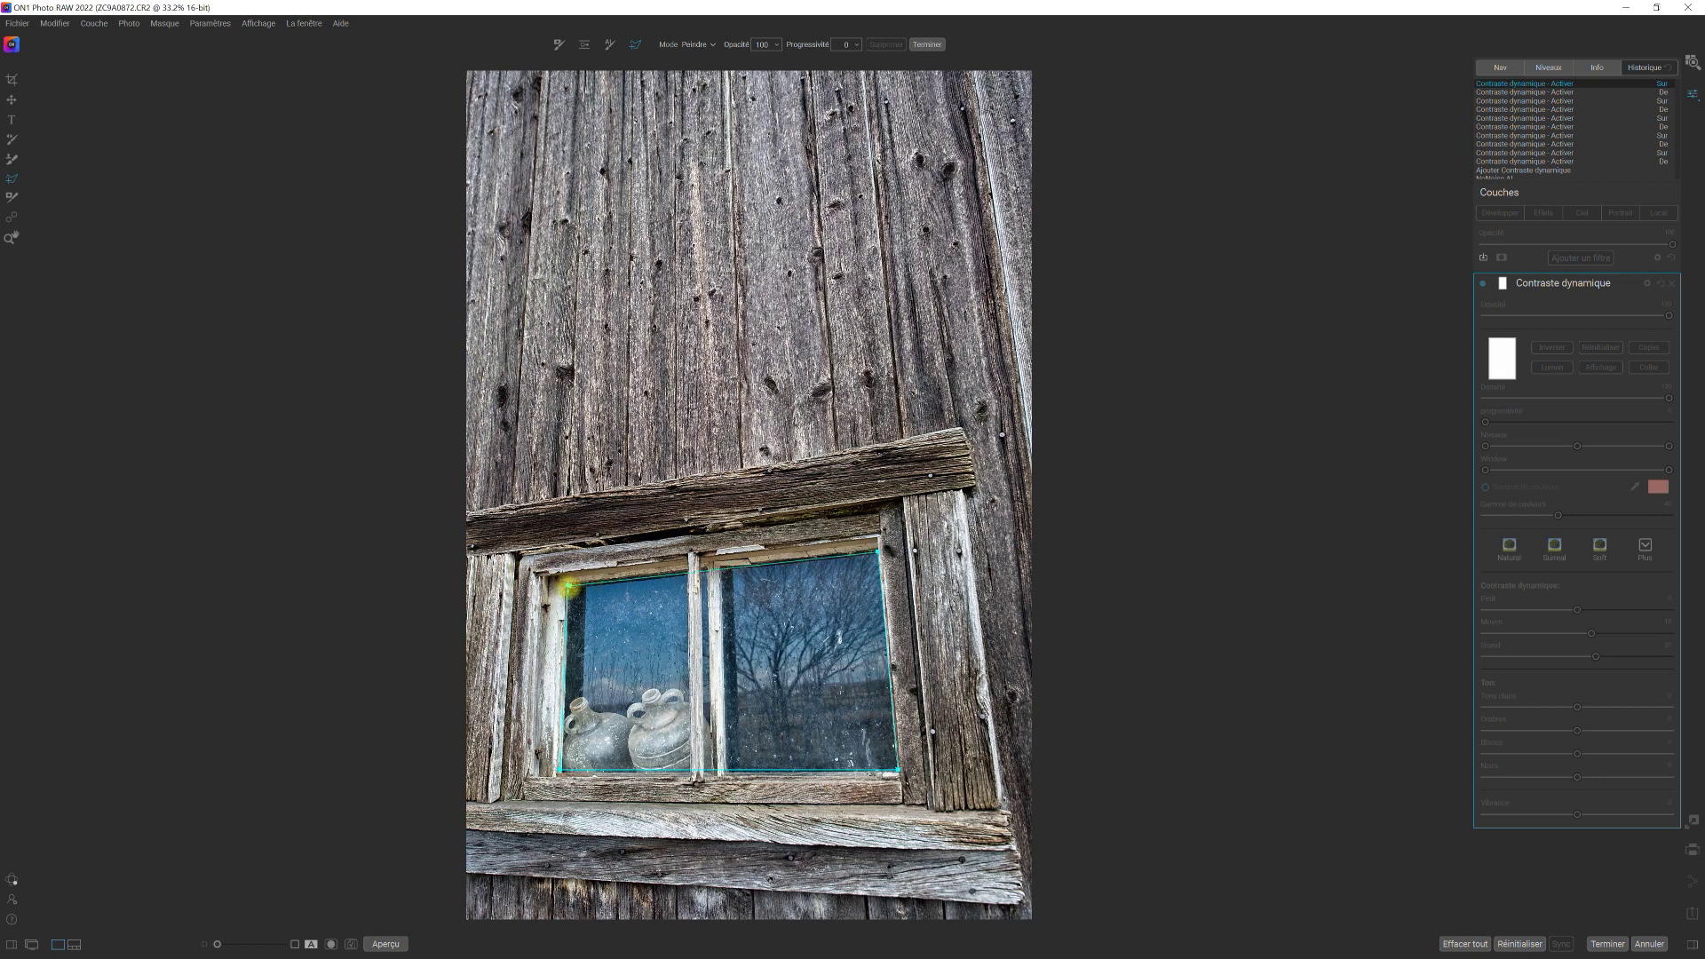
pyautogui.click(569, 586)
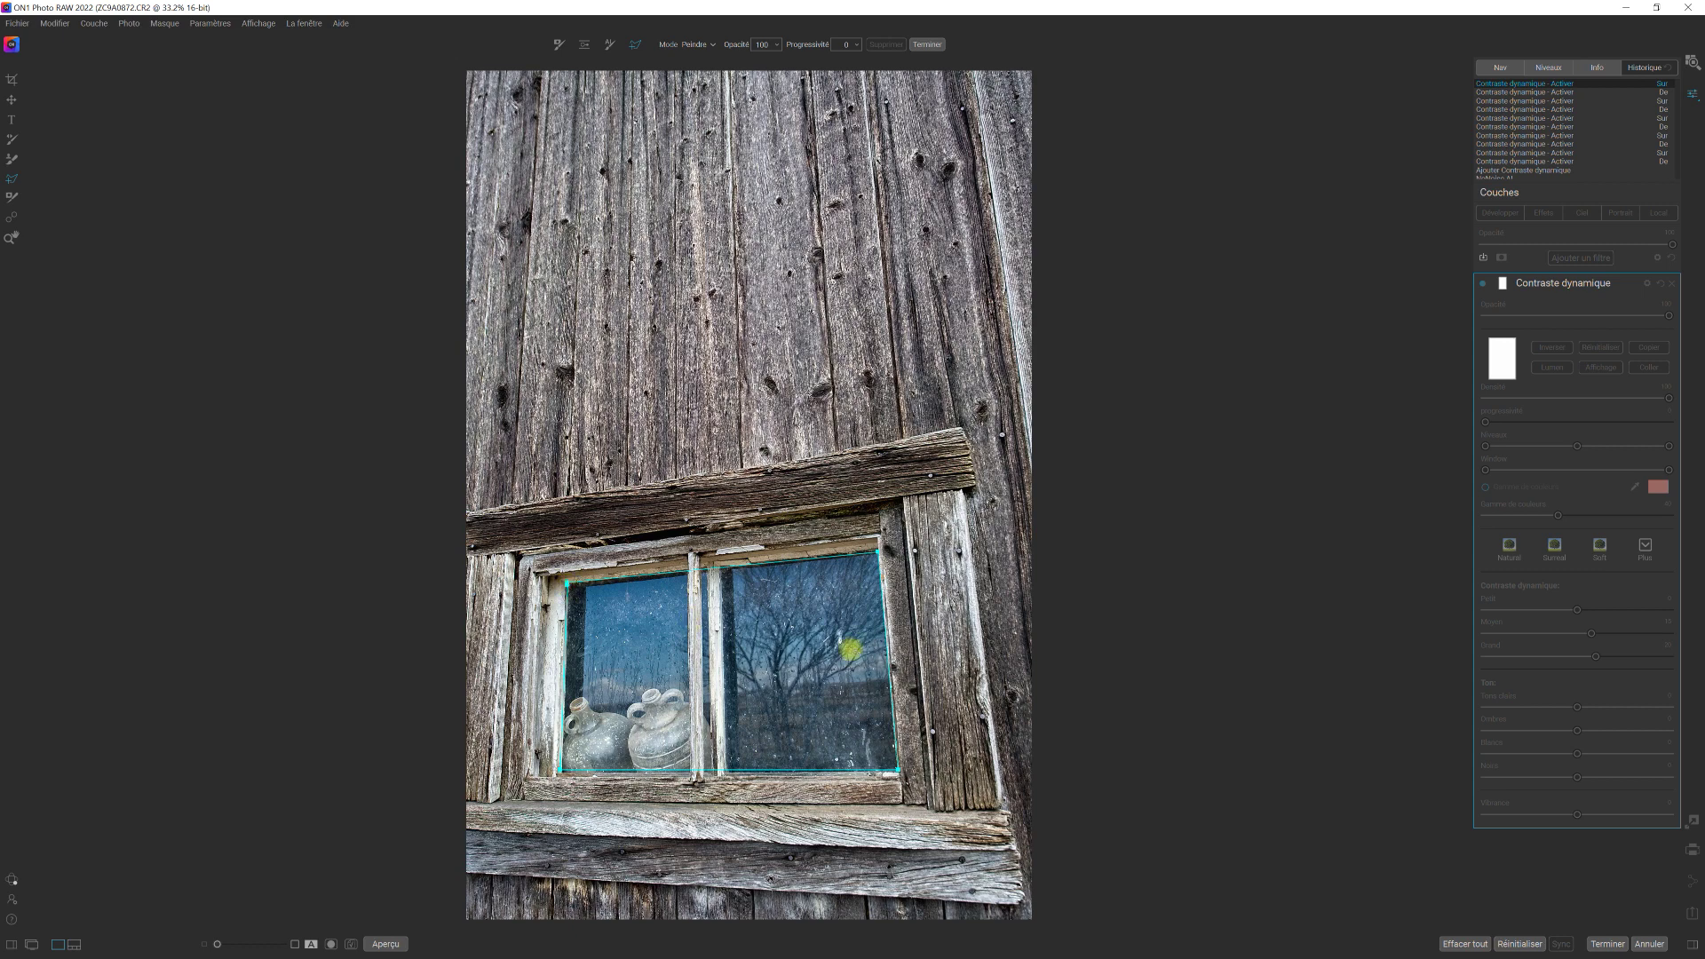
pyautogui.click(837, 649)
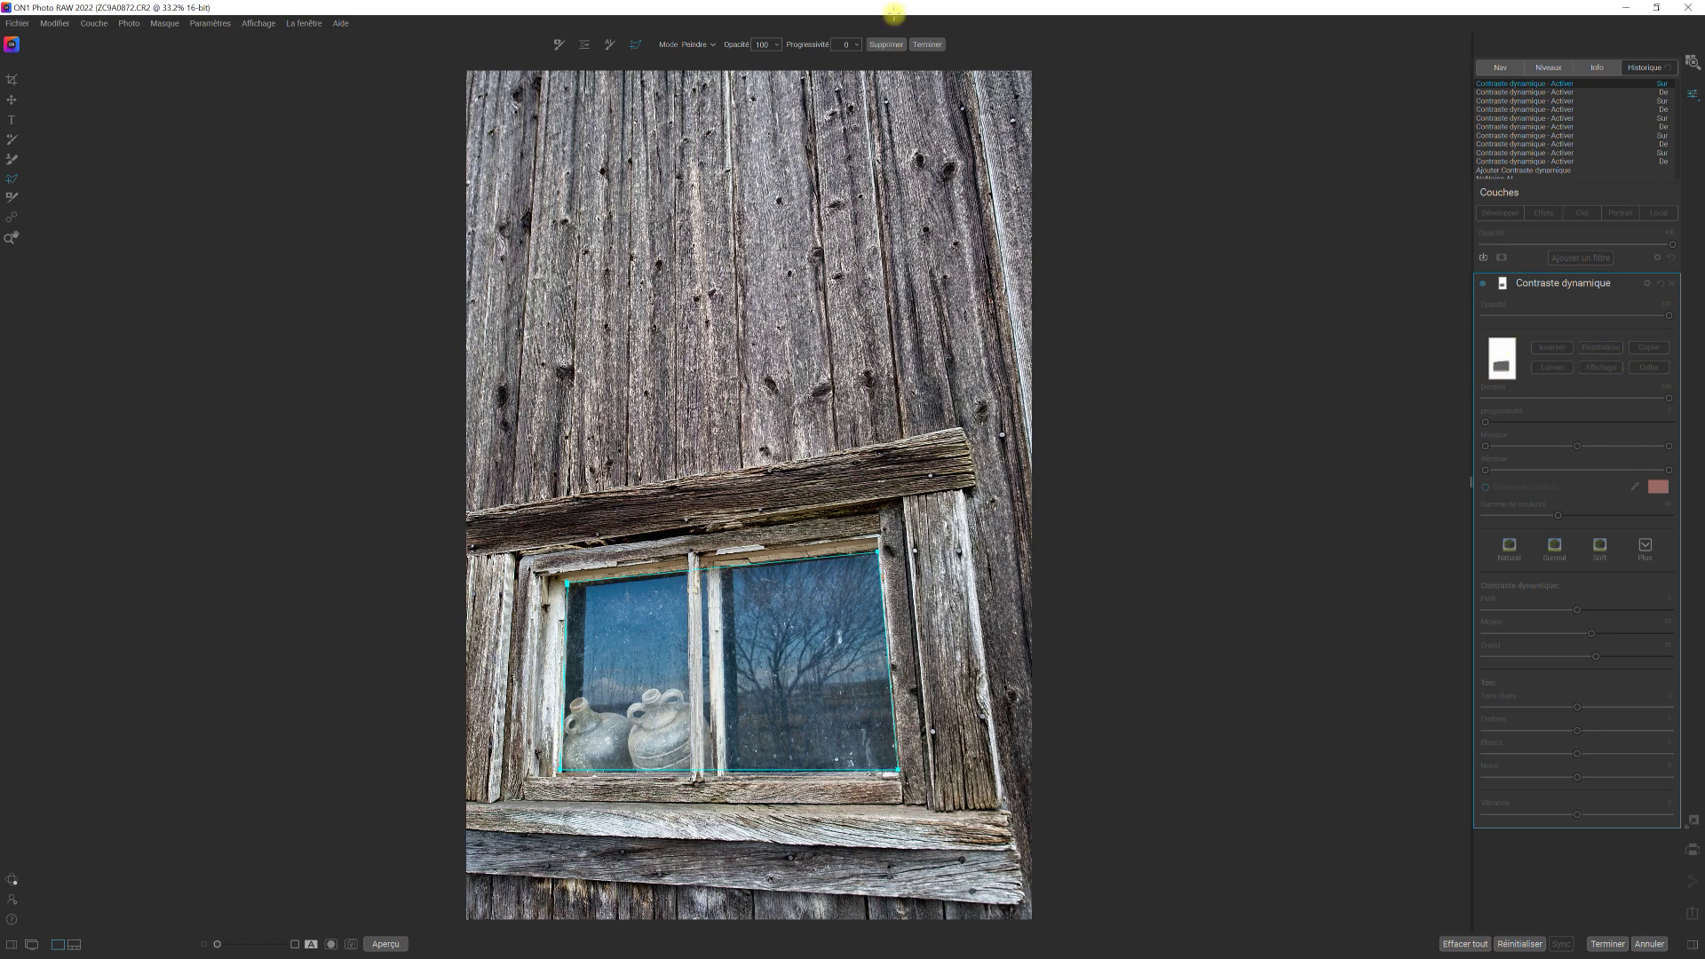
pyautogui.click(928, 44)
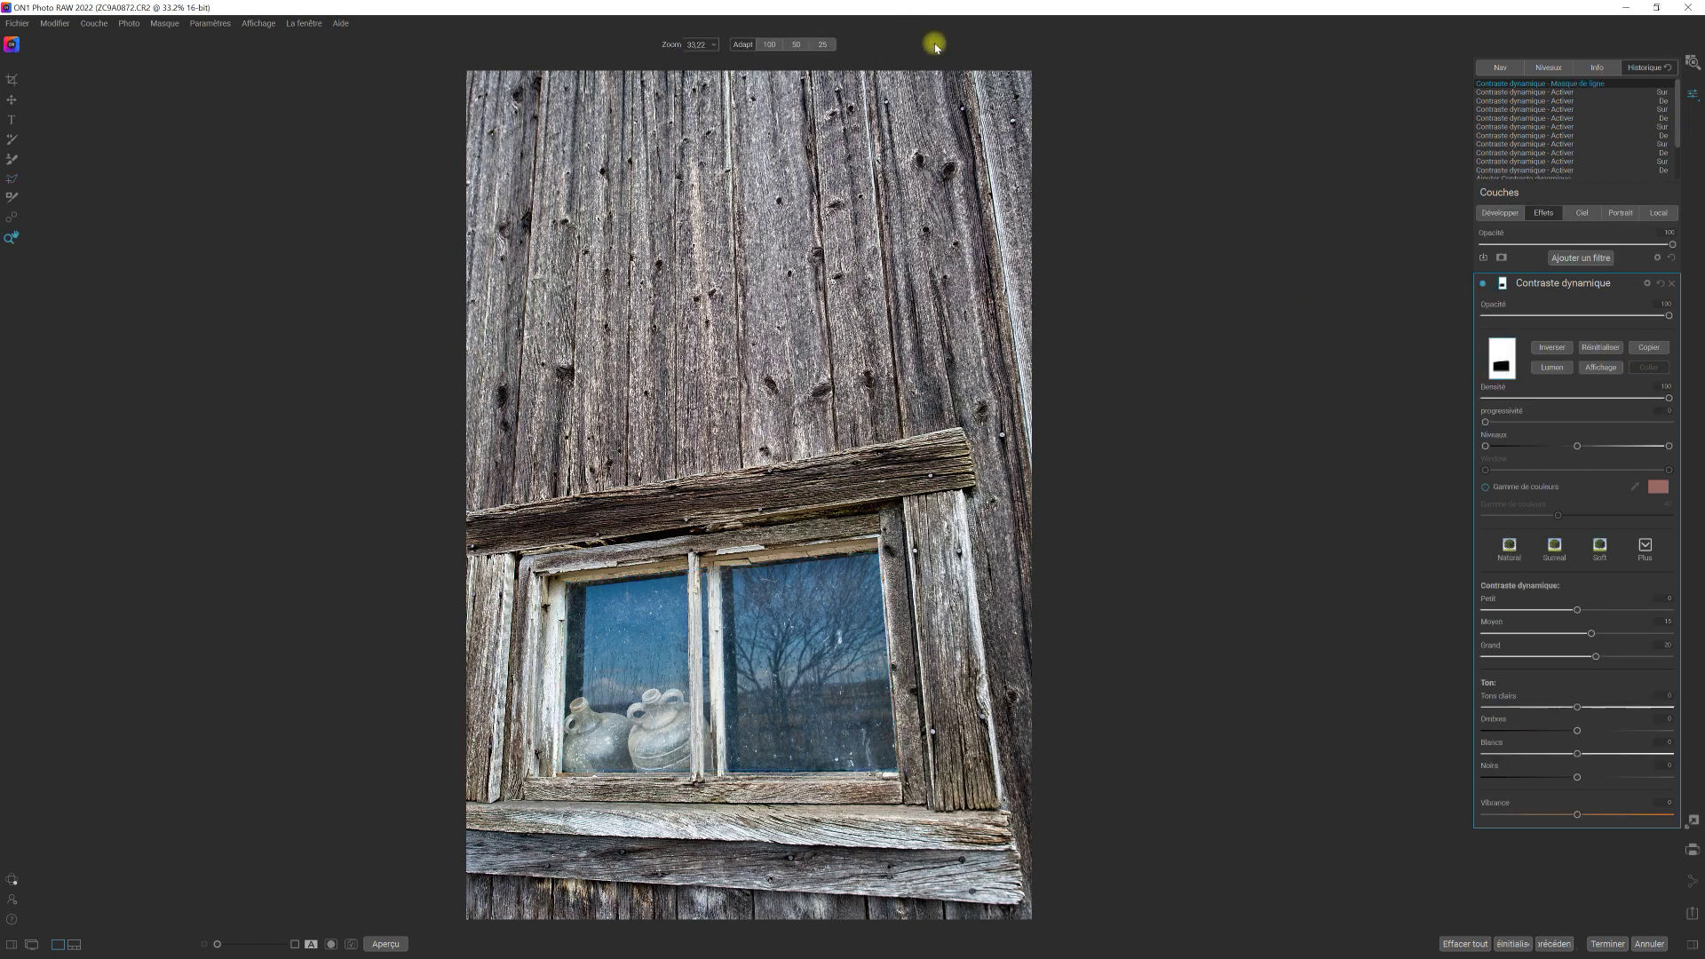
# Step: Preview the Contraste dynamique filter's mask in black and white, and return to the normal photo view
pyautogui.click(1600, 366)
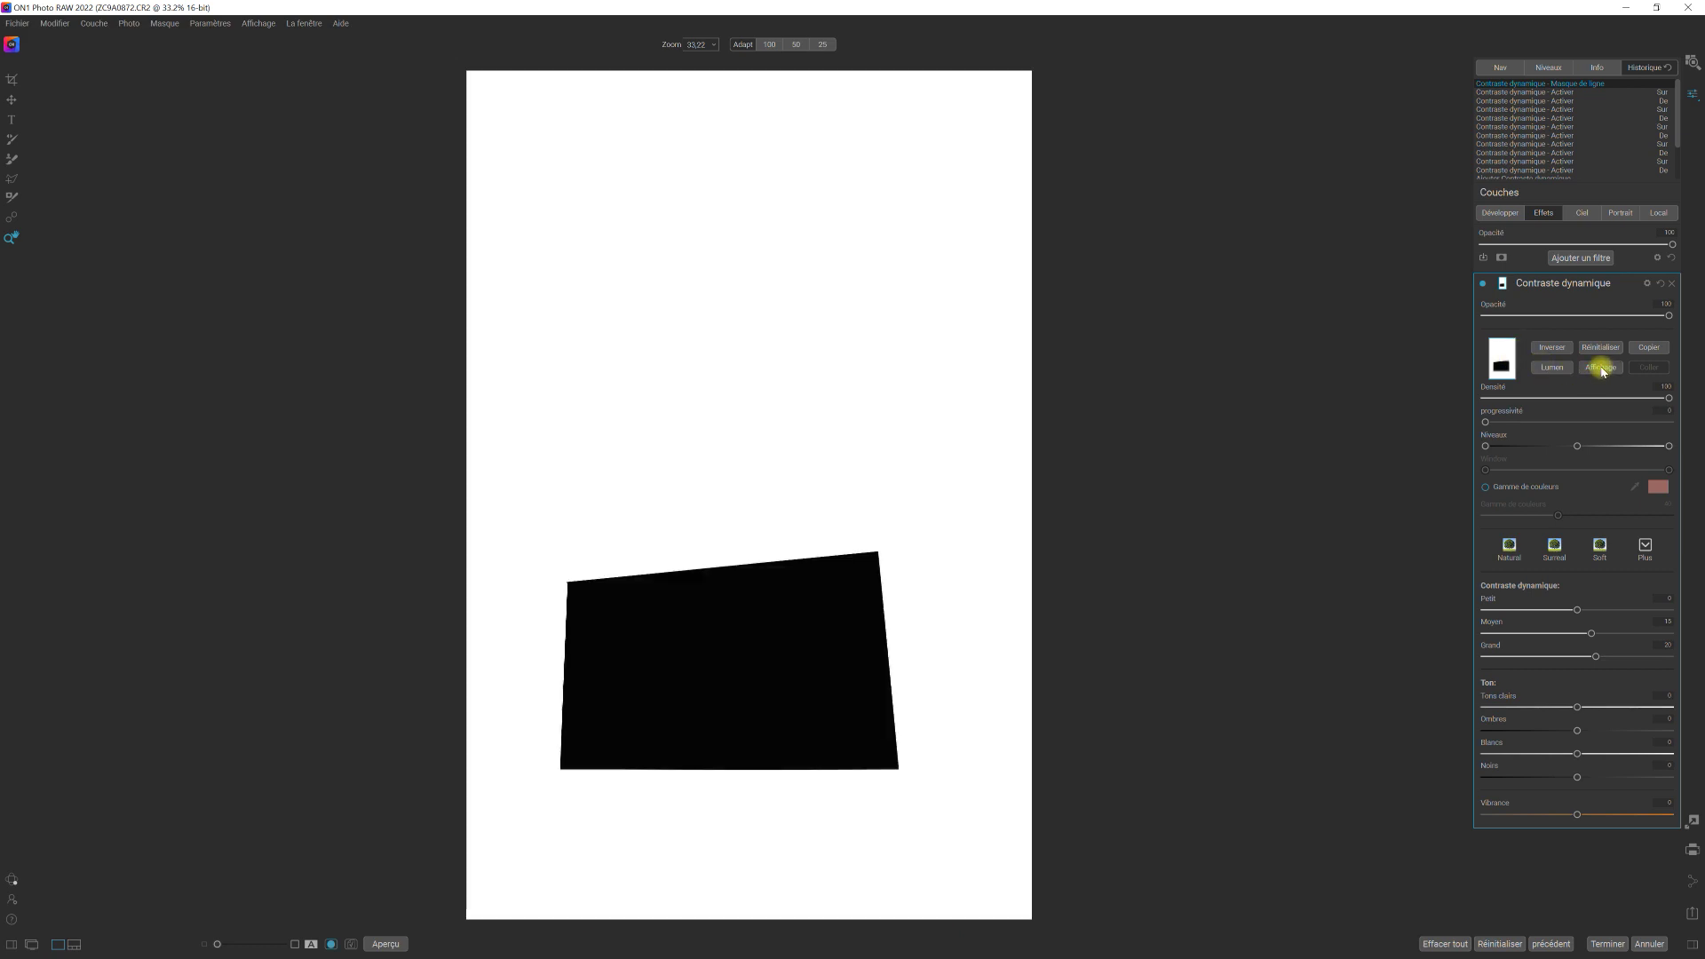
pyautogui.click(1602, 370)
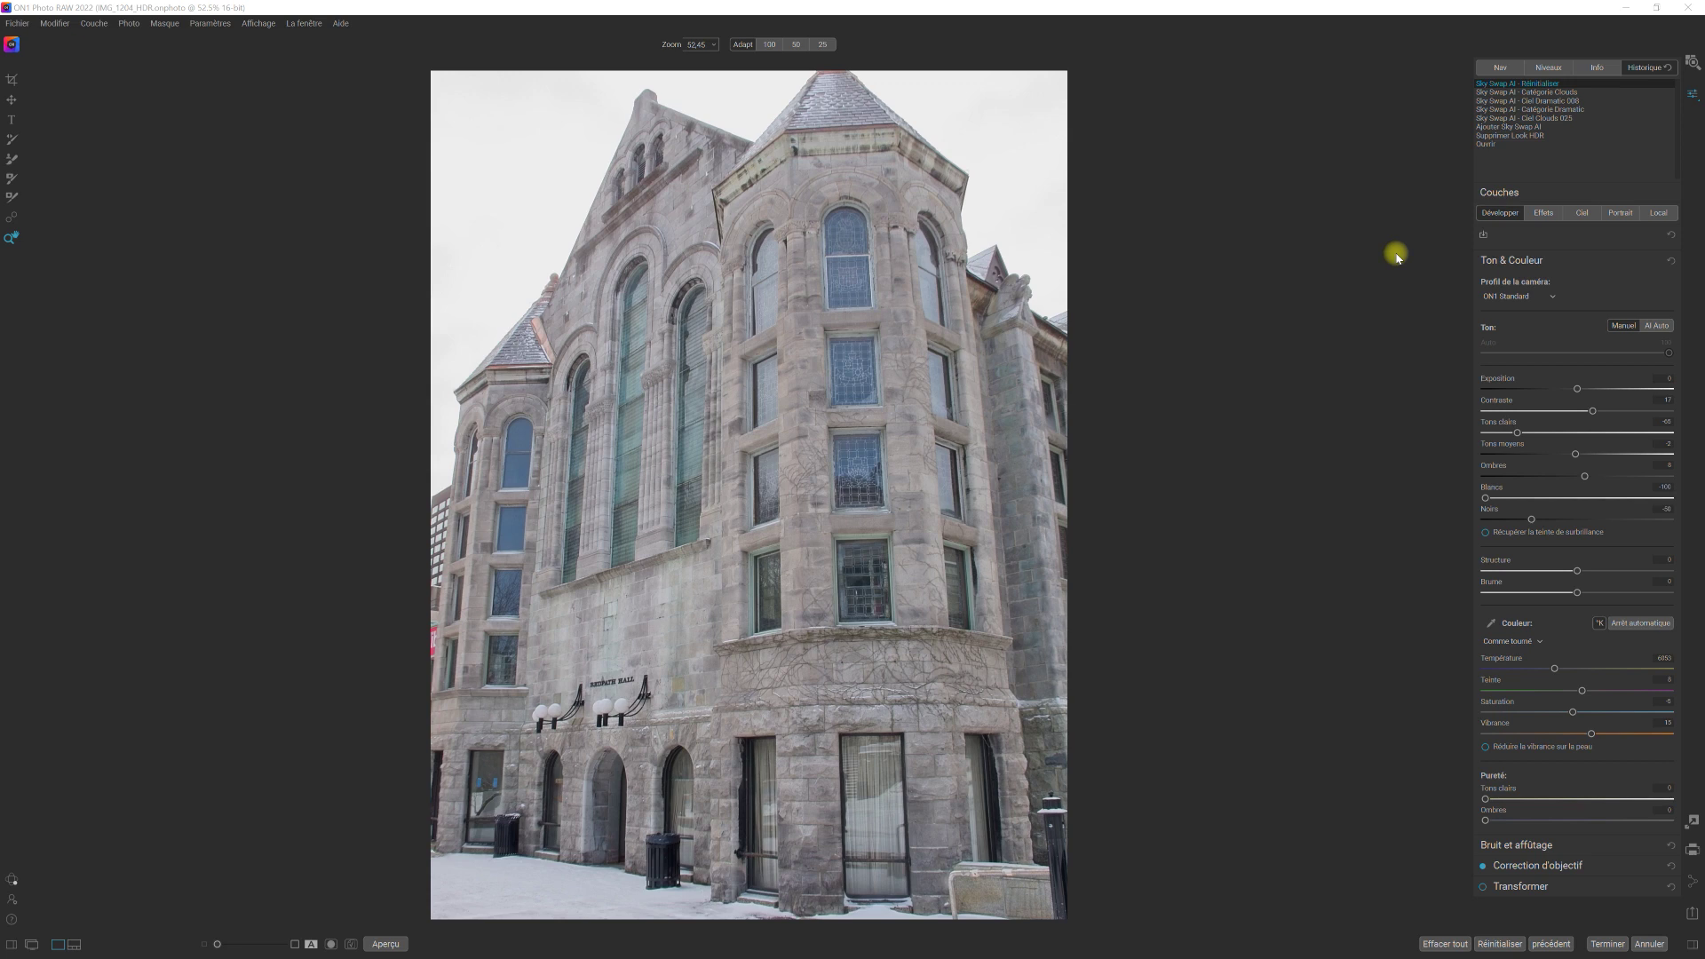
# Step: Open the Sky Swap AI settings for the stone building photo and inspect the automatic sky mask in black and white
pyautogui.click(1581, 214)
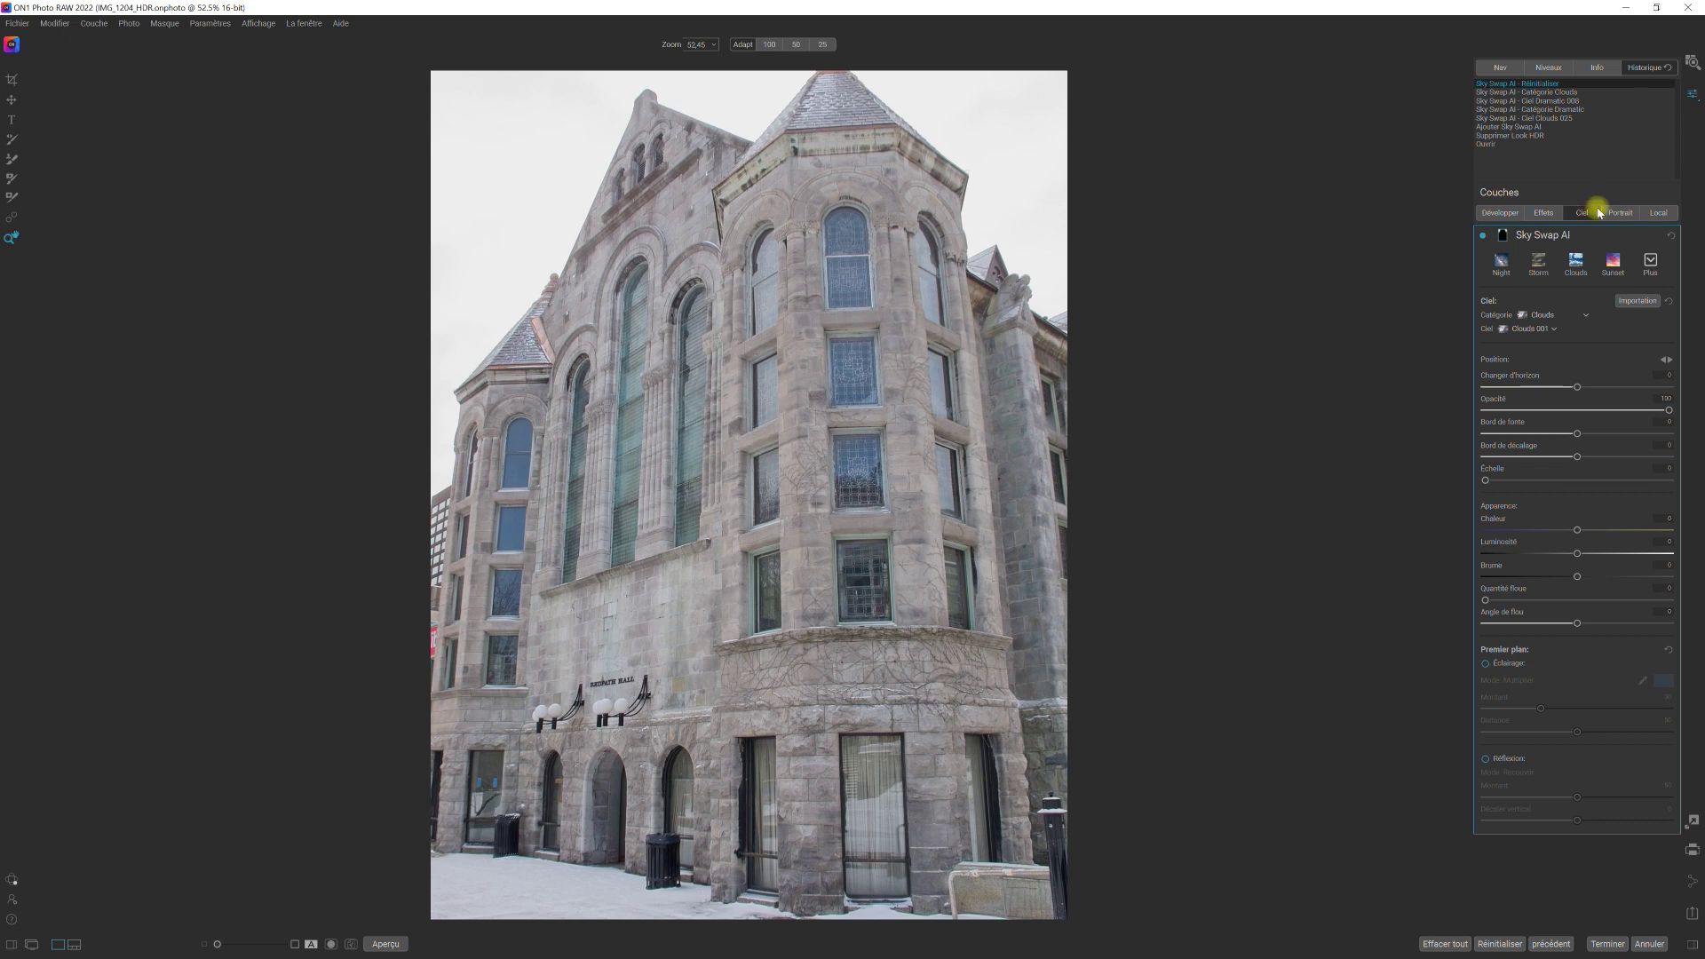
pyautogui.click(1501, 236)
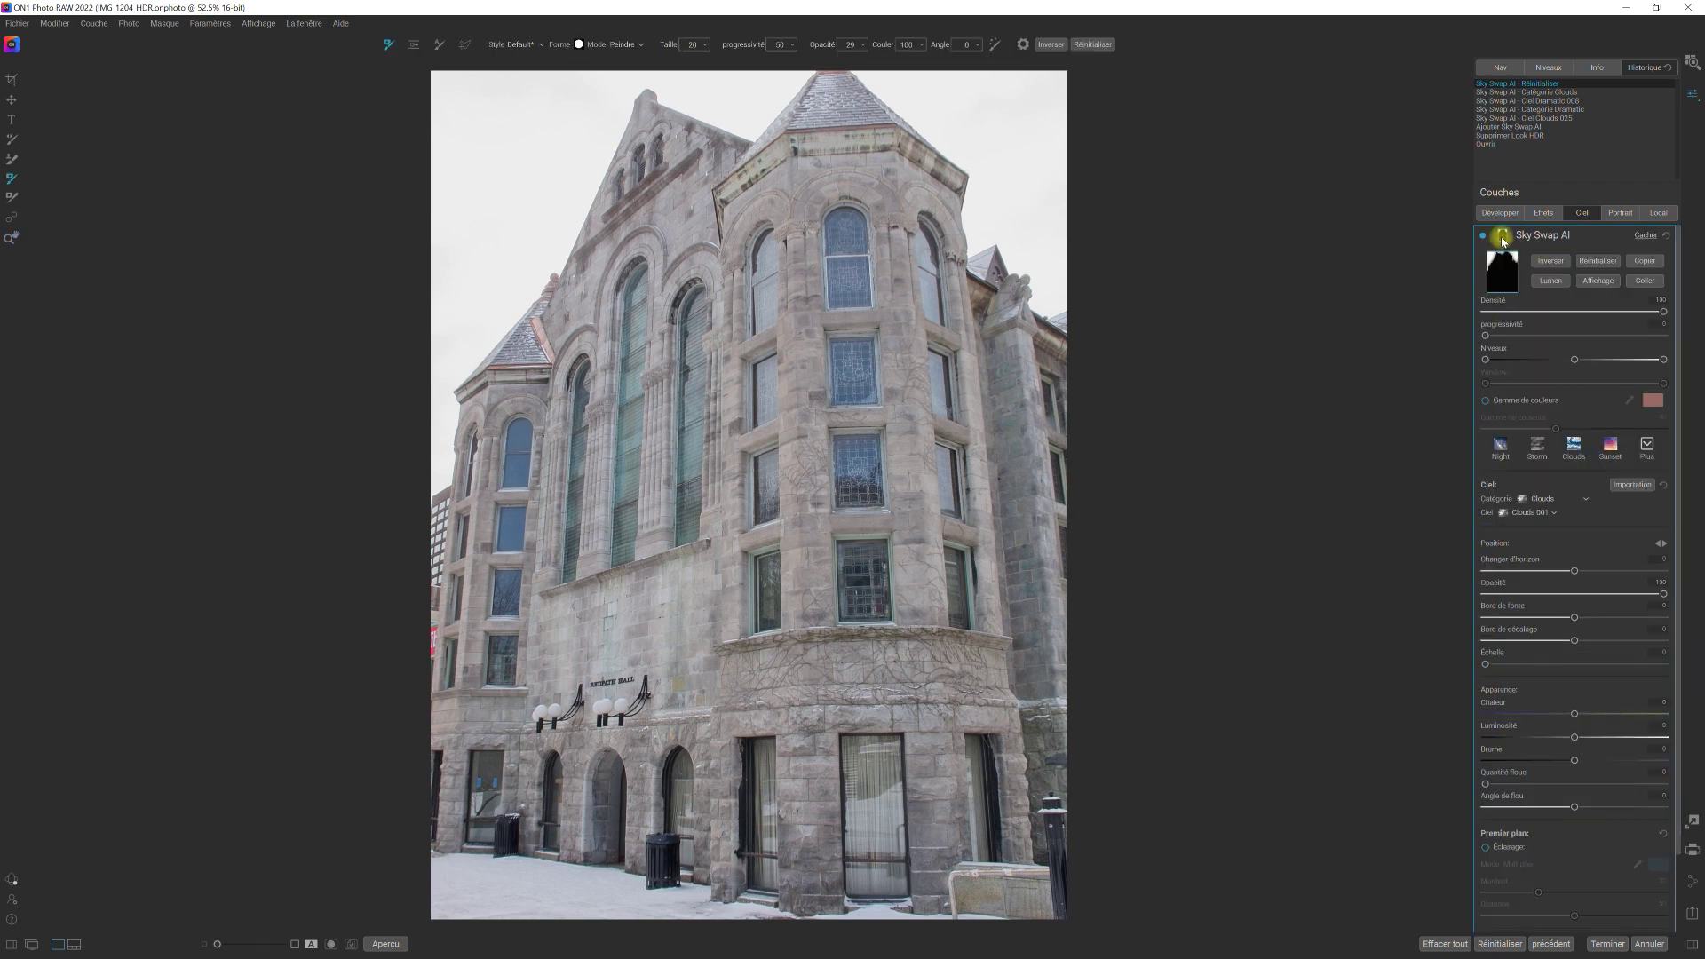
pyautogui.click(1609, 281)
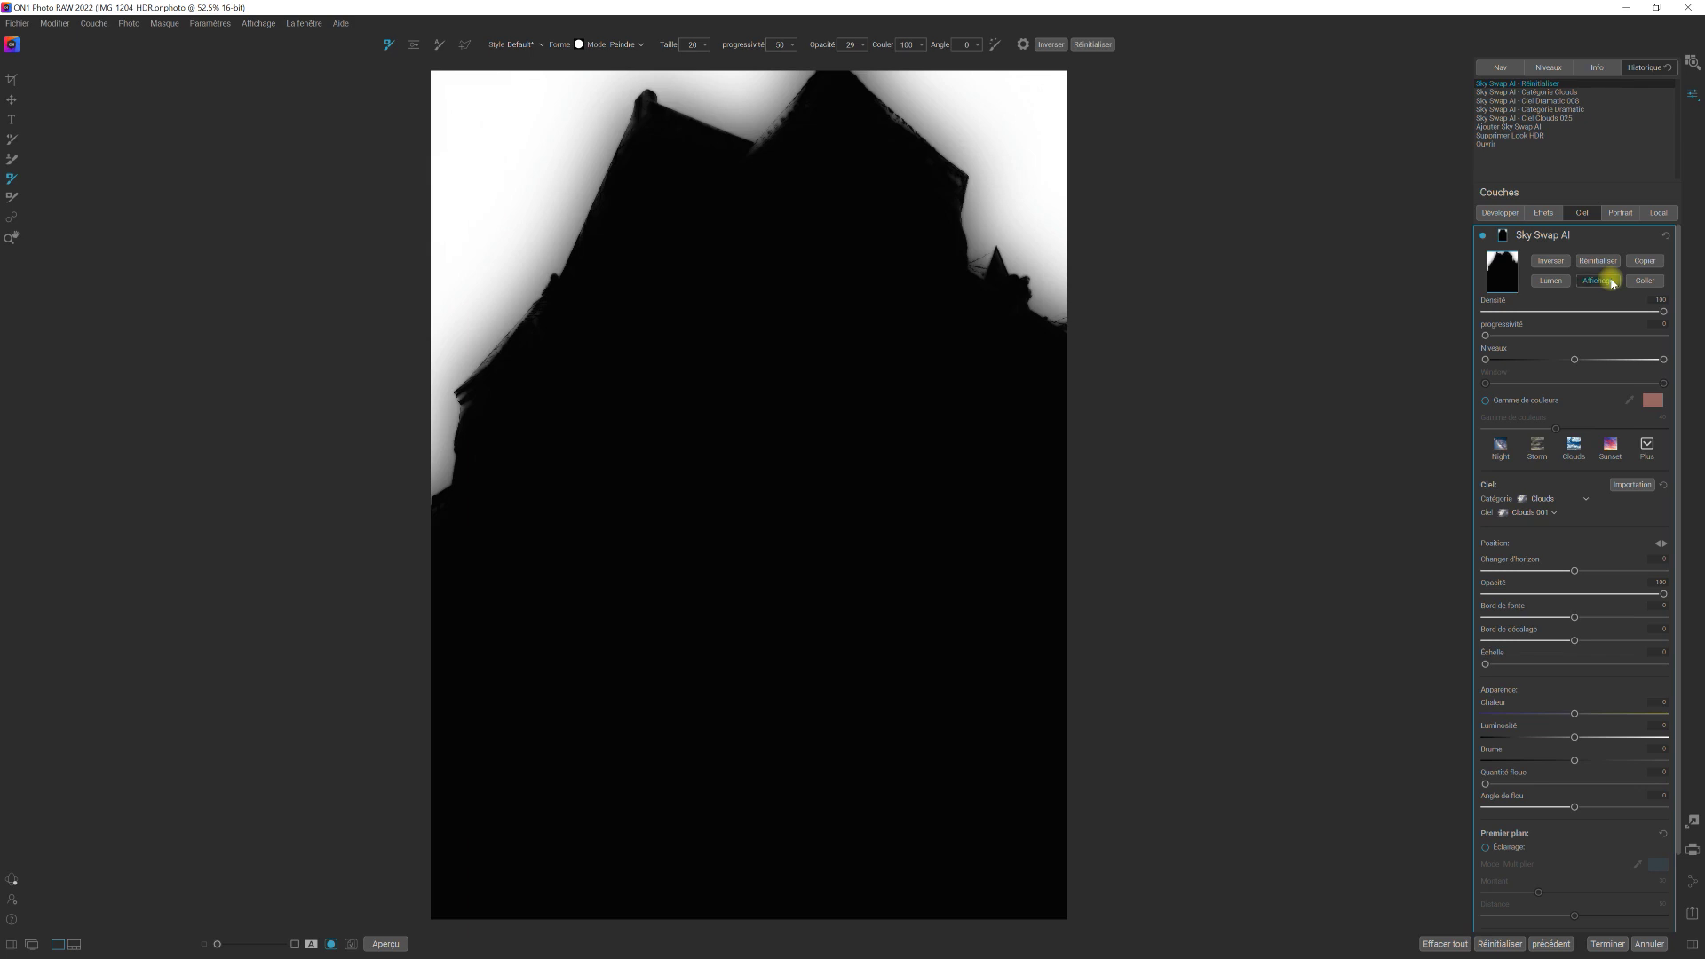
pyautogui.click(1609, 282)
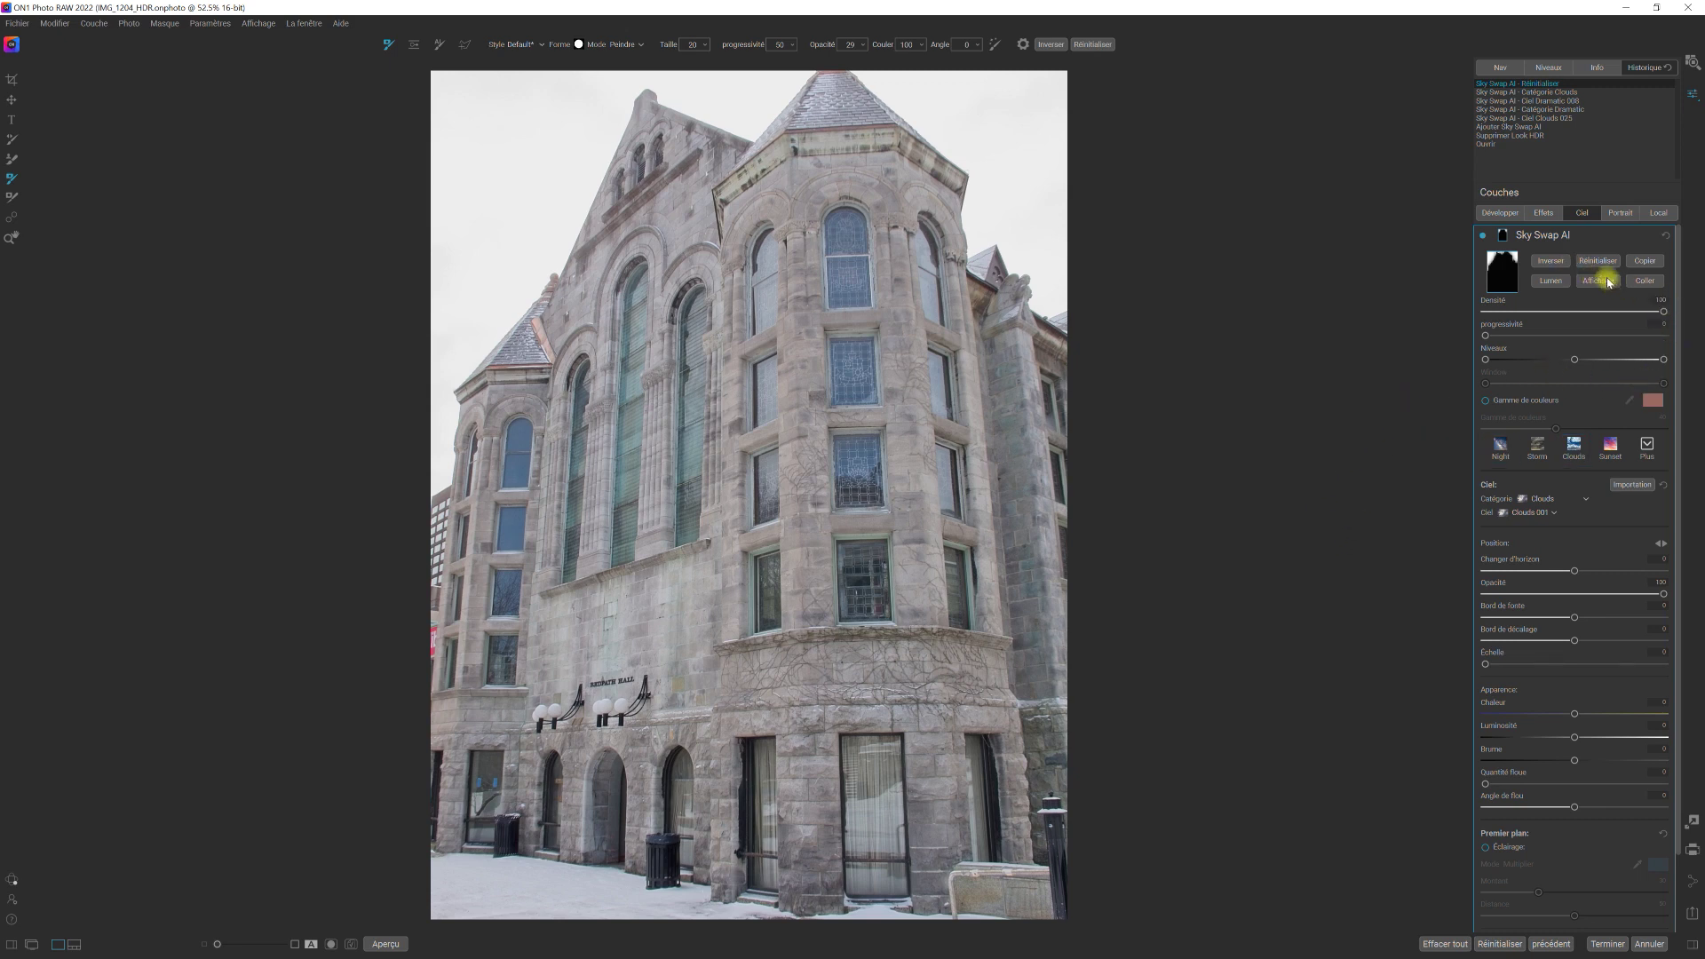
pyautogui.click(1503, 234)
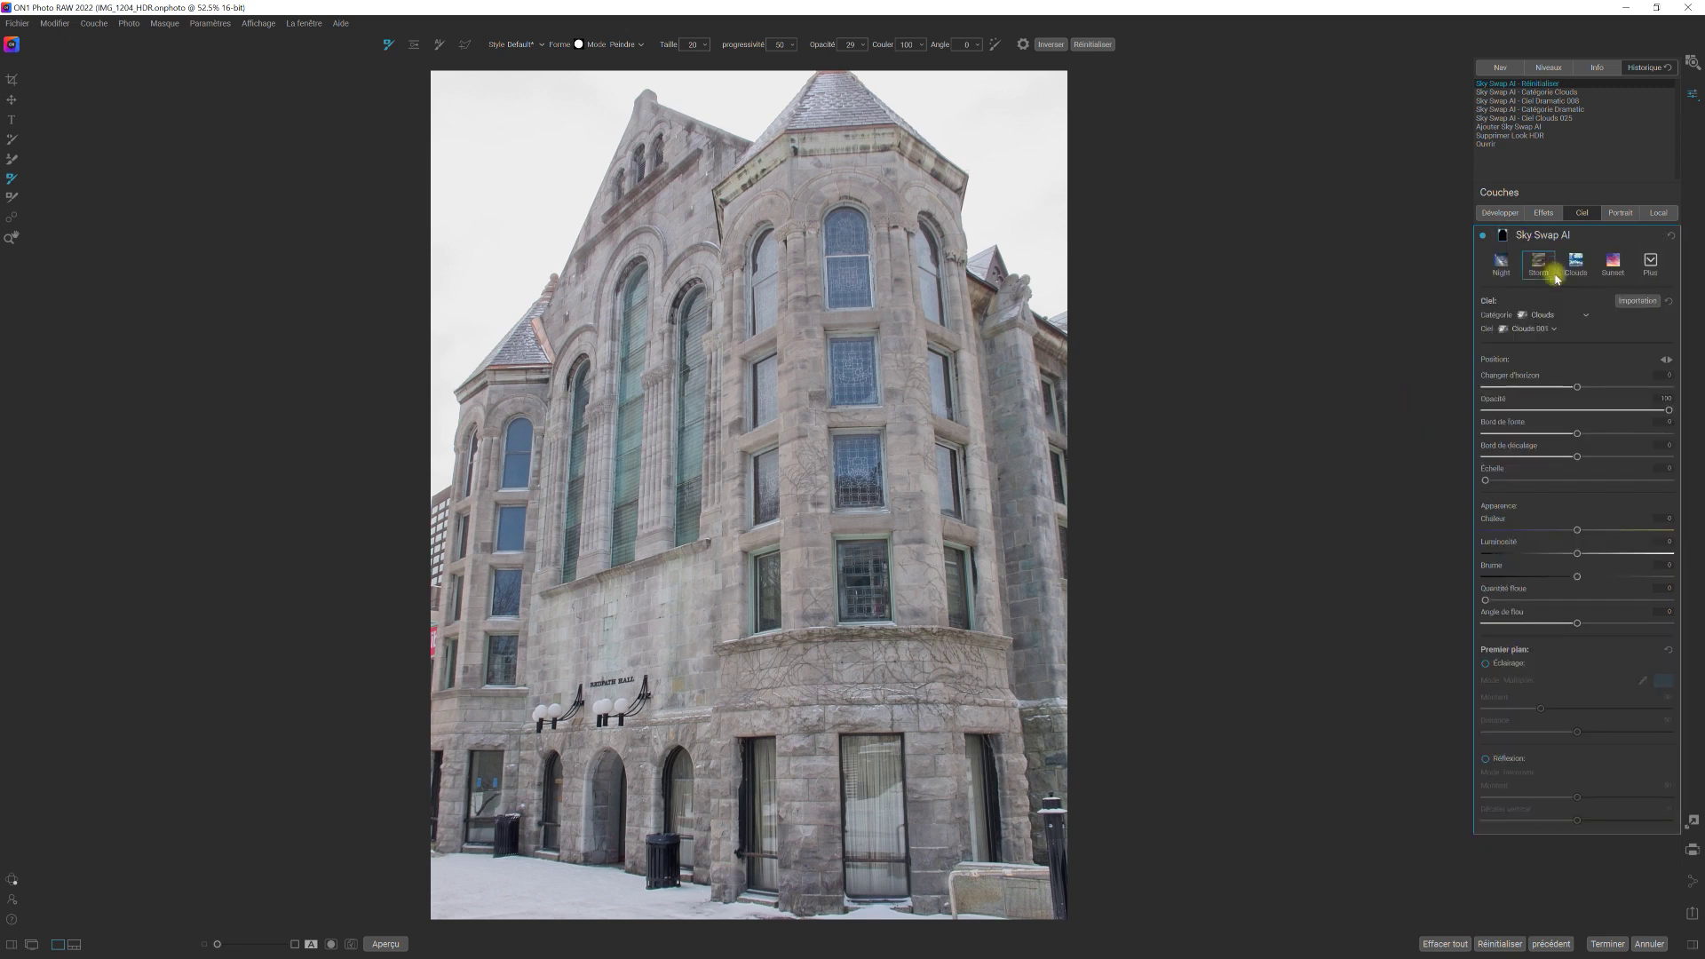
# Step: Check the manager for importing custom skies, and apply the Clouds 001 sky to the building photo
pyautogui.click(1647, 302)
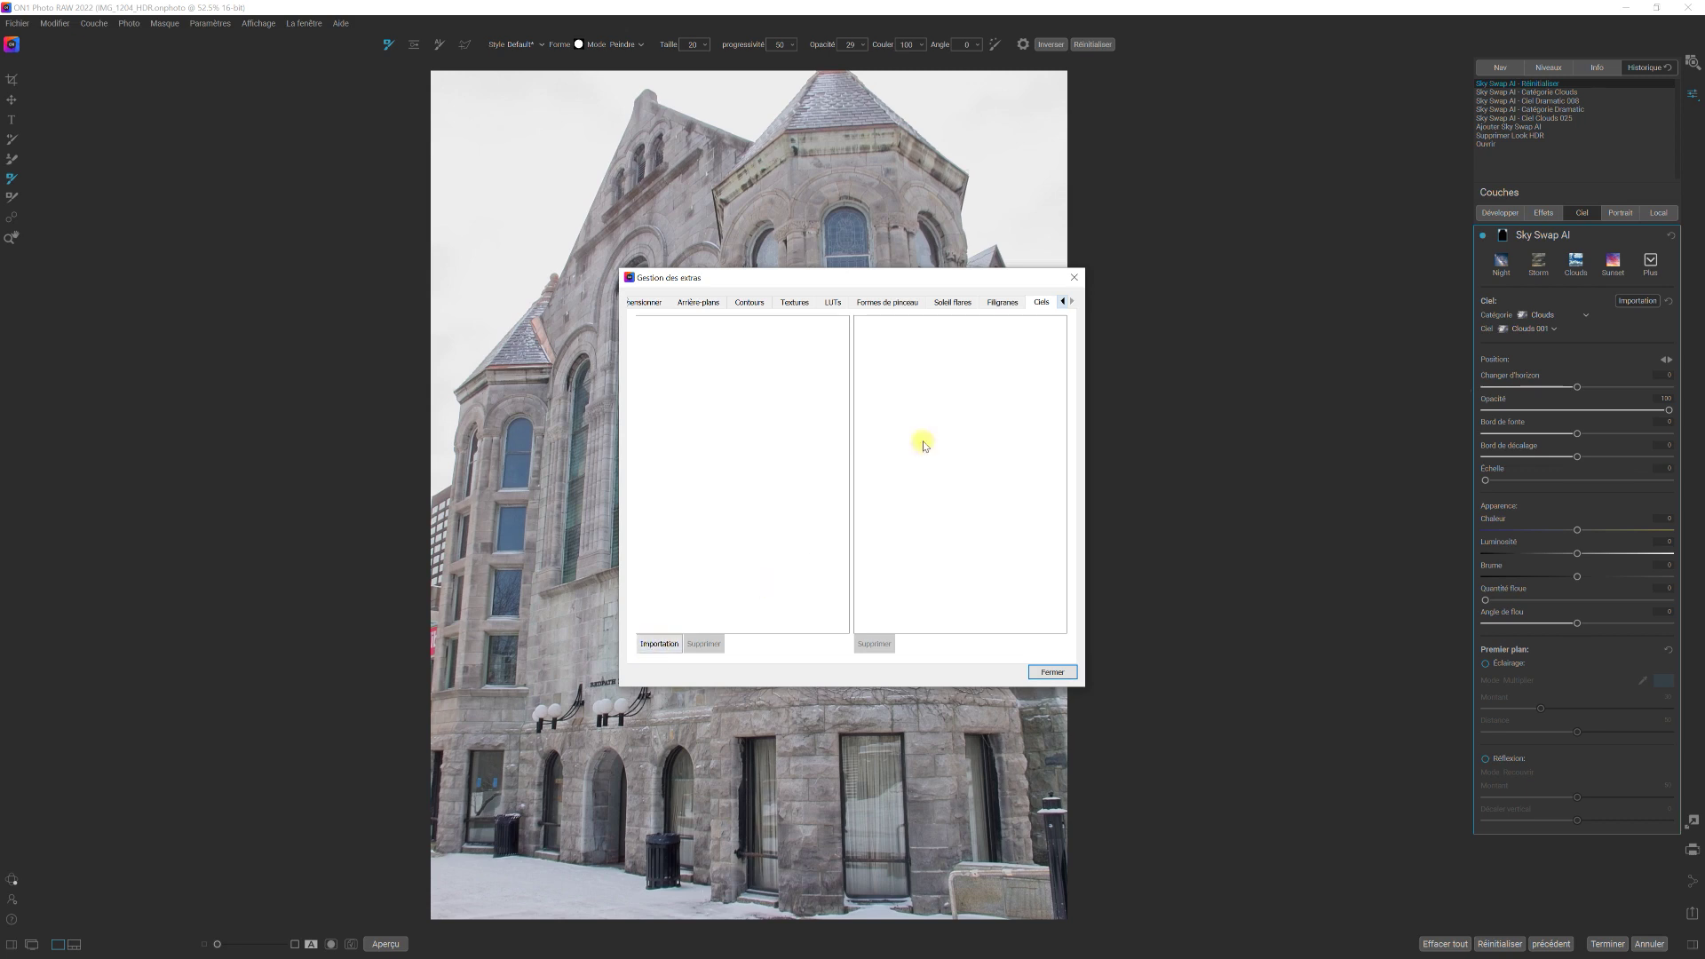
pyautogui.click(1052, 672)
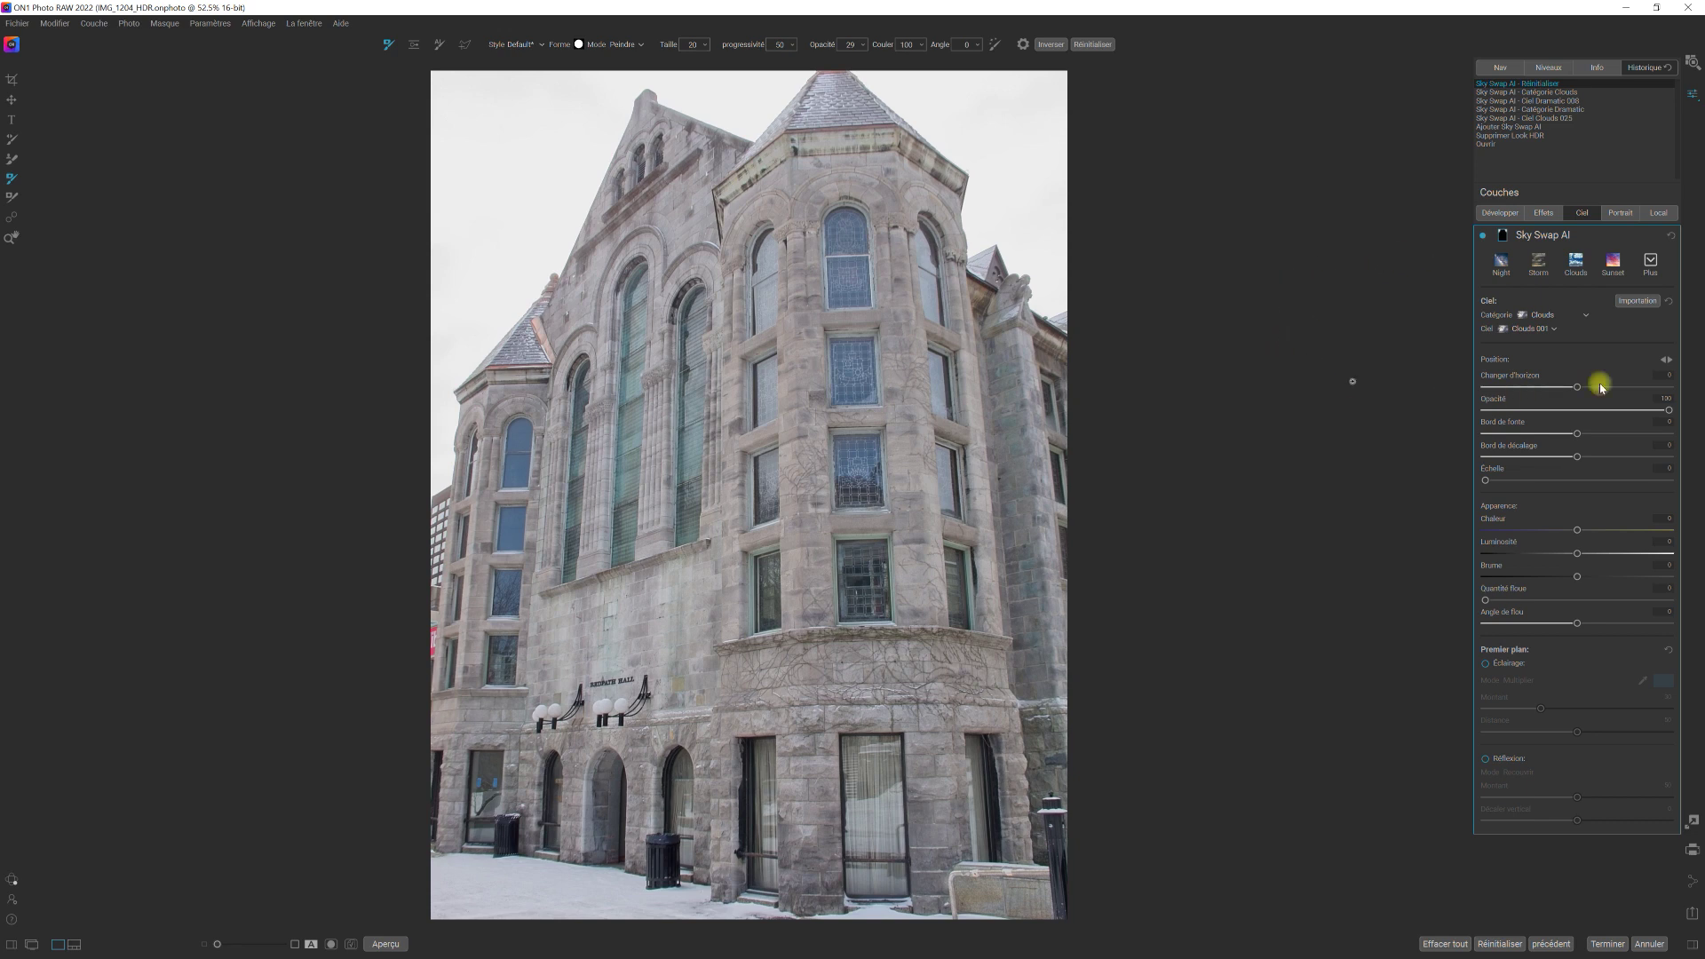
pyautogui.click(1555, 328)
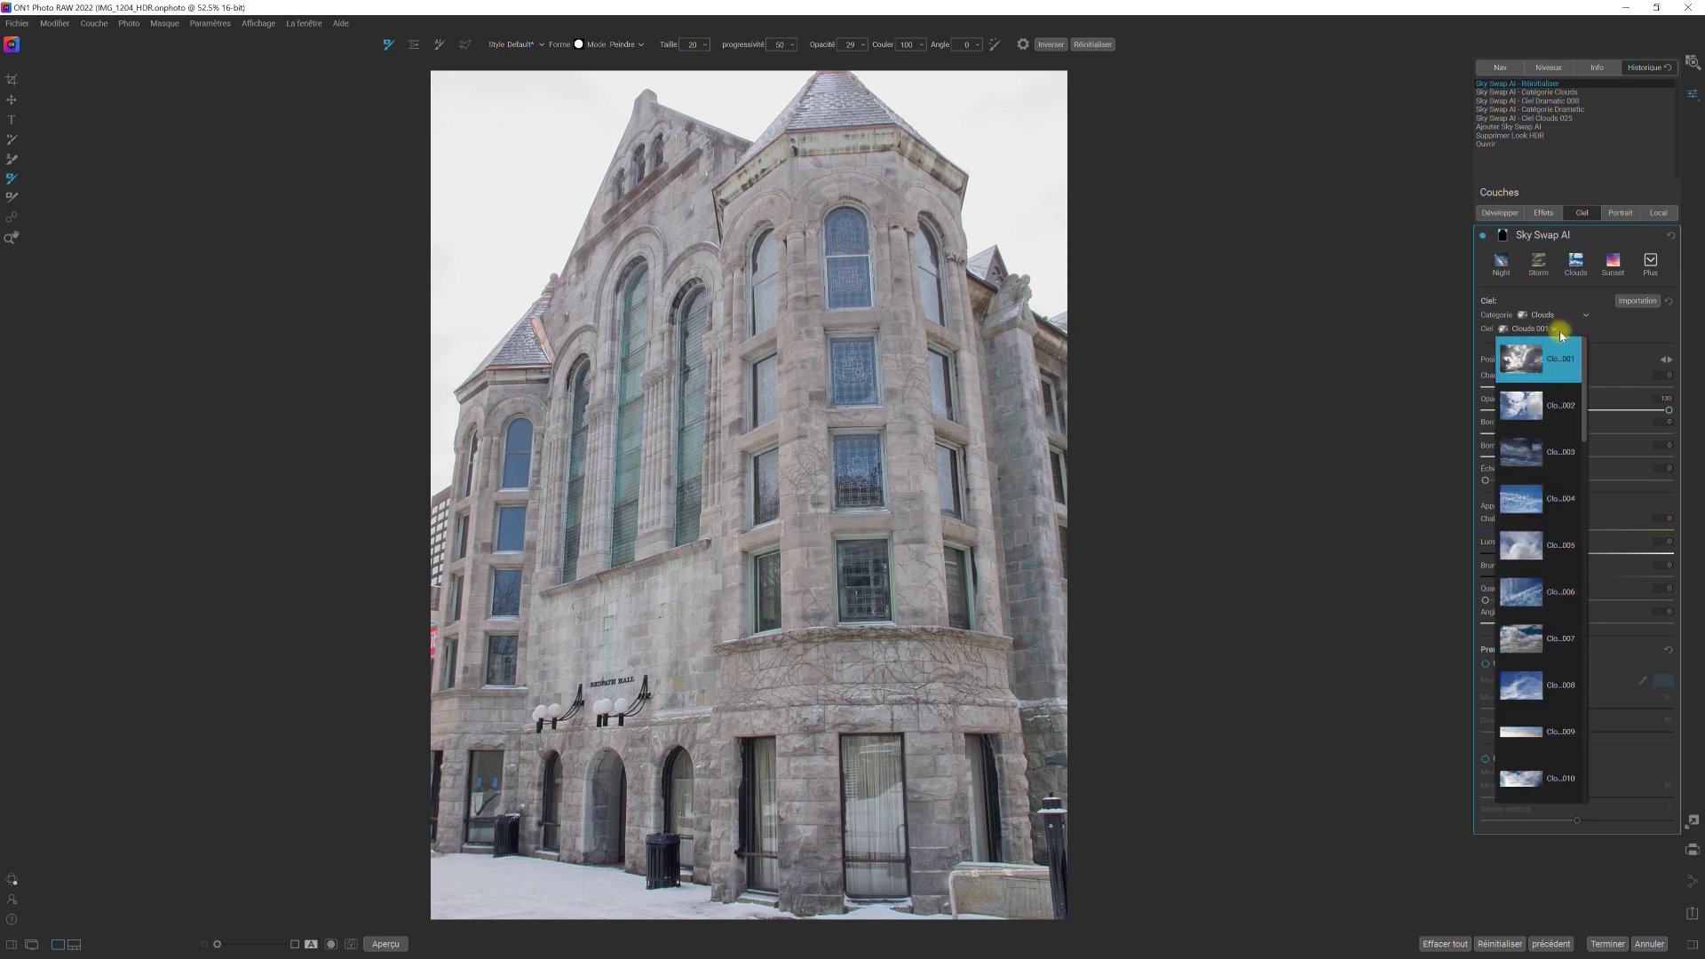
pyautogui.click(1560, 358)
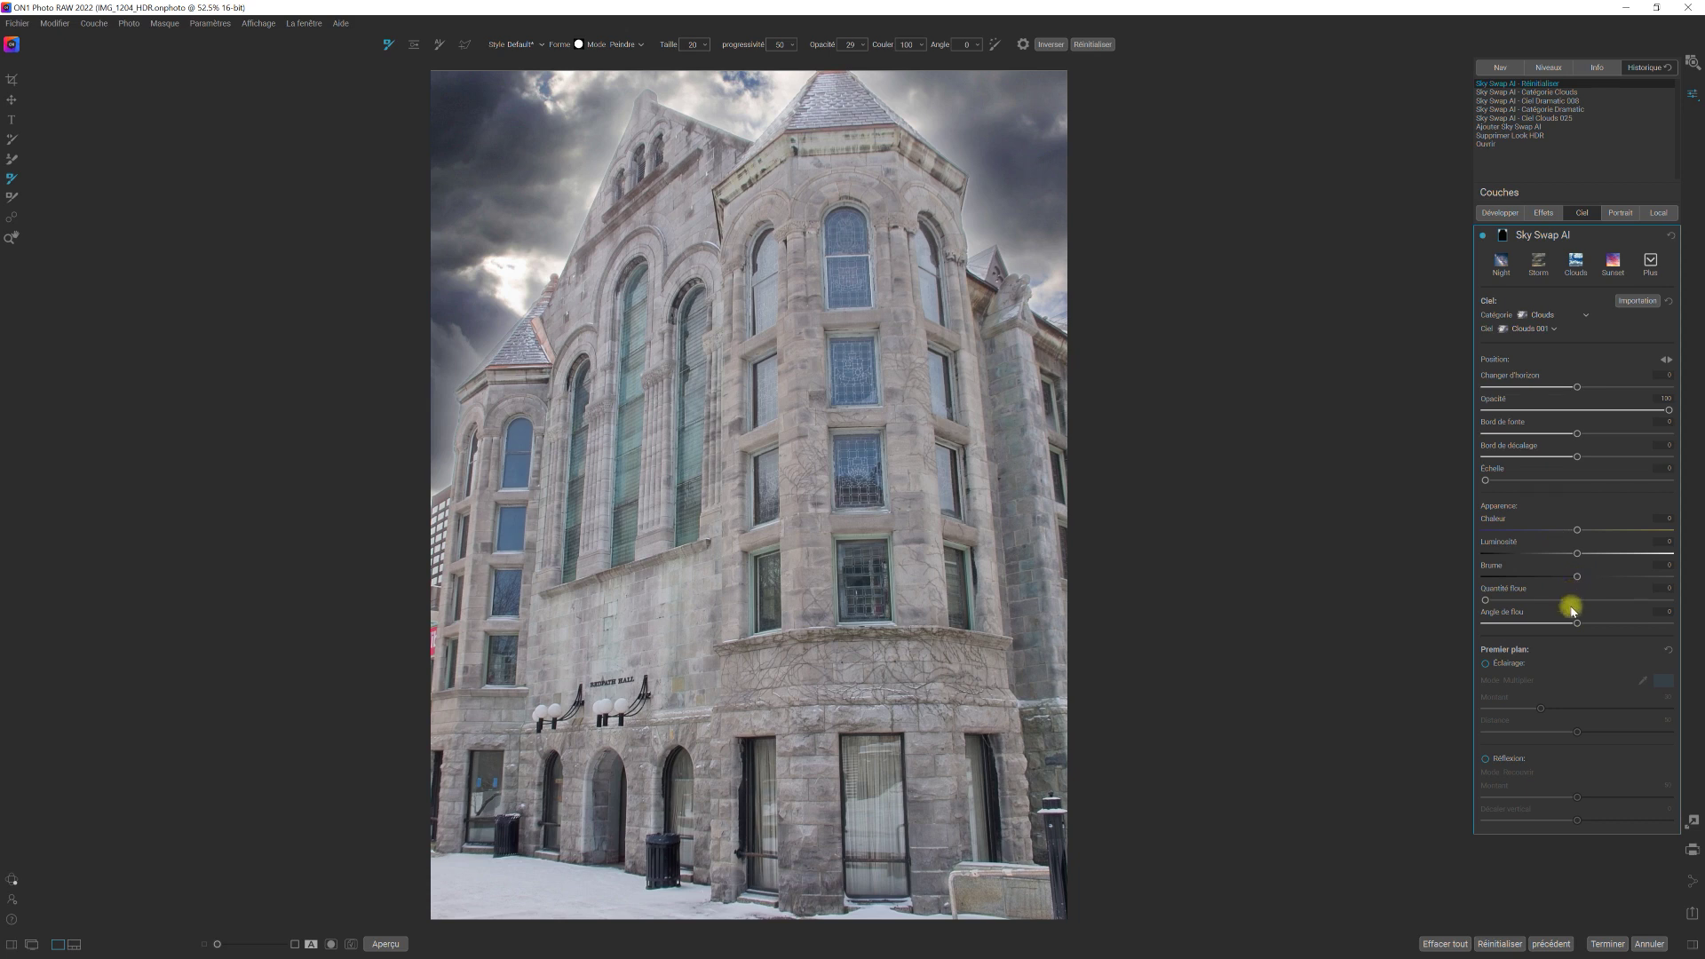
# Step: Set the Sky Swap AI blur amount to 8, the edge fade to 10 and the edge shift to -7
pyautogui.moveTo(1486, 601); pyautogui.dragTo(1497, 603)
pyautogui.moveTo(1499, 601); pyautogui.dragTo(1501, 601)
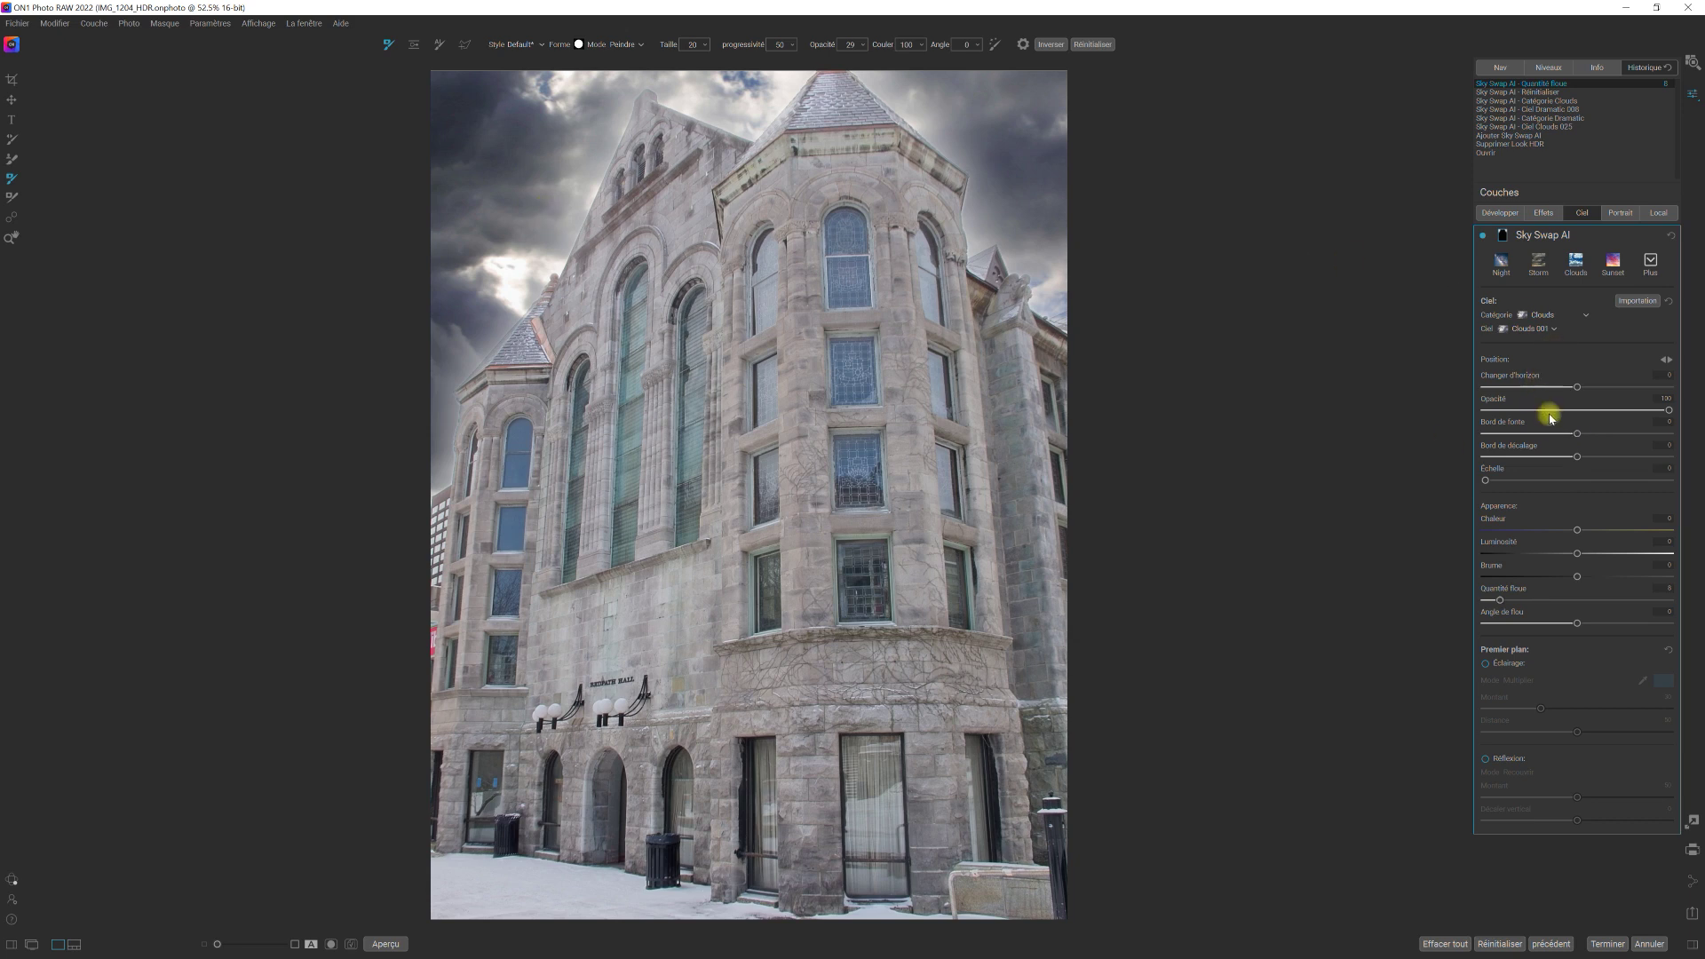
pyautogui.moveTo(1578, 441); pyautogui.dragTo(1571, 460)
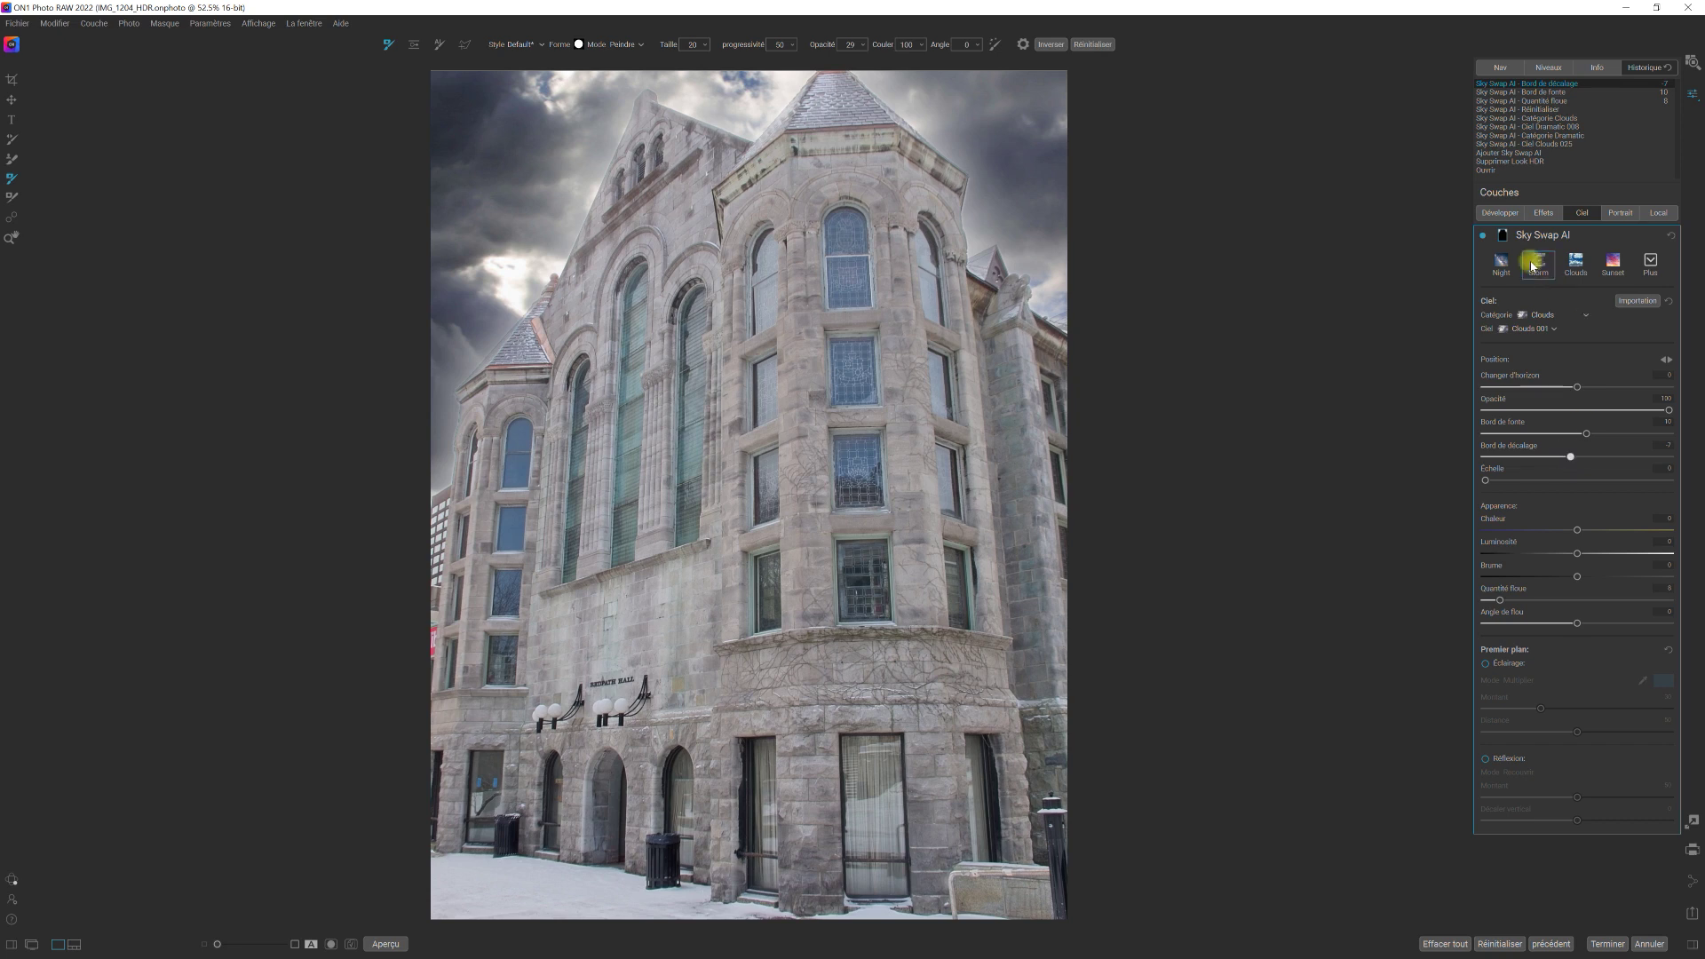
# Step: Copy the Sky Swap AI mask and add a Contraste dynamique effect filter to the building photo
pyautogui.click(1504, 235)
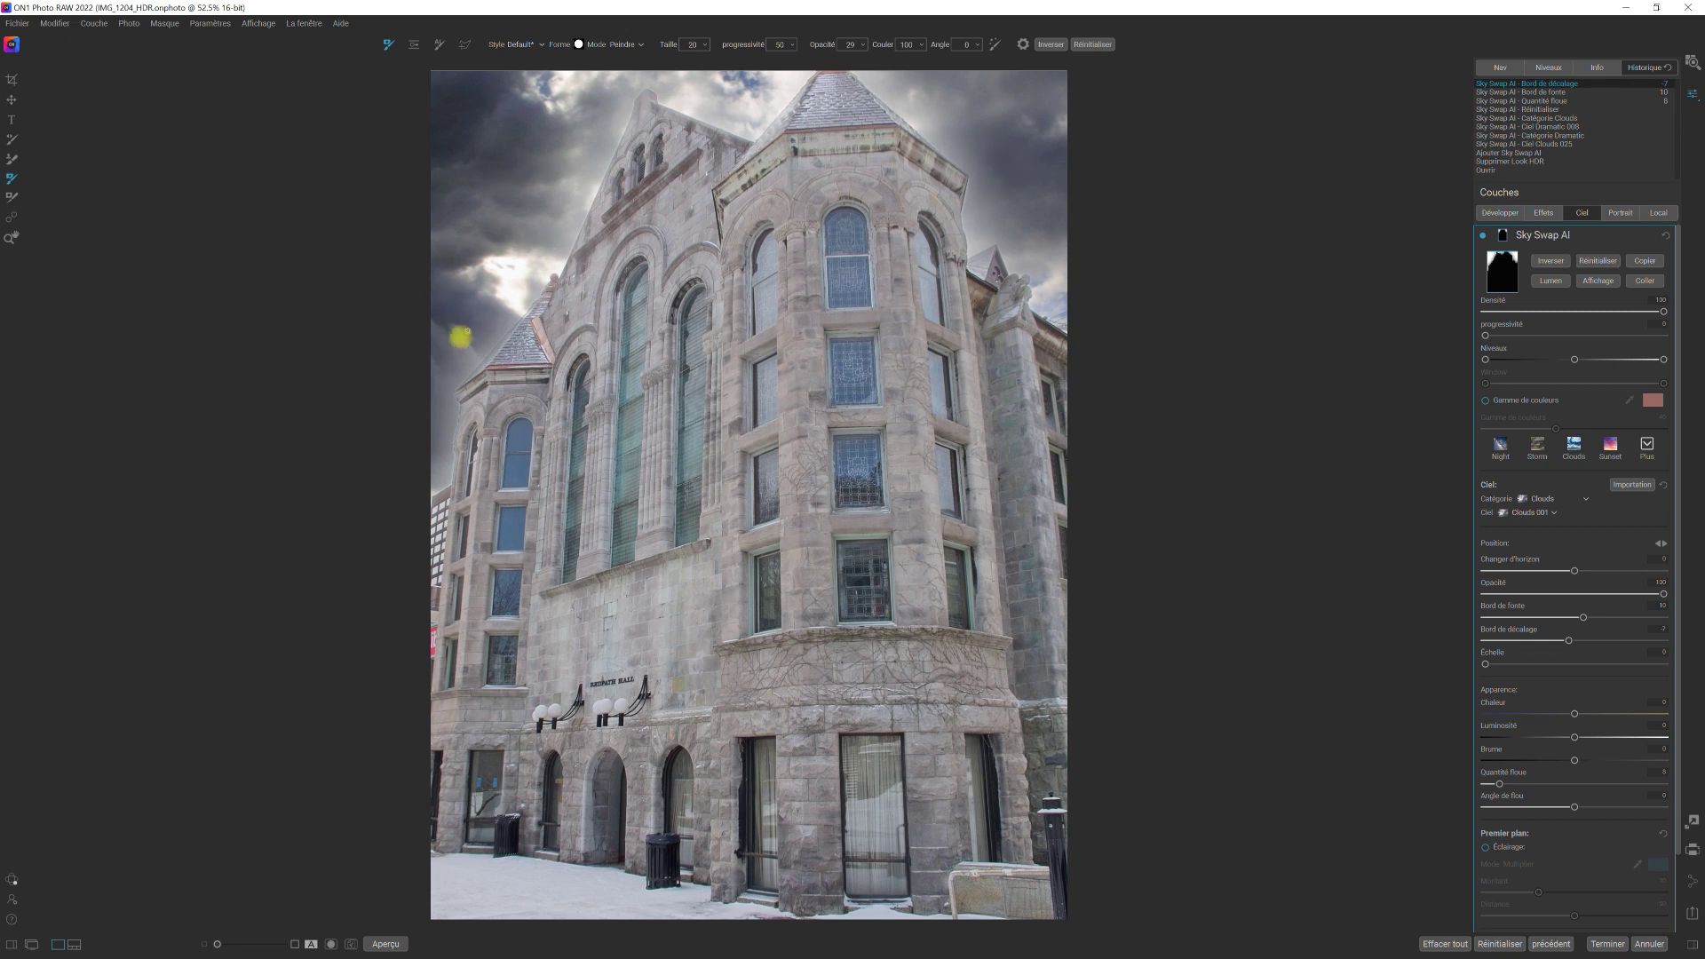
pyautogui.click(1641, 259)
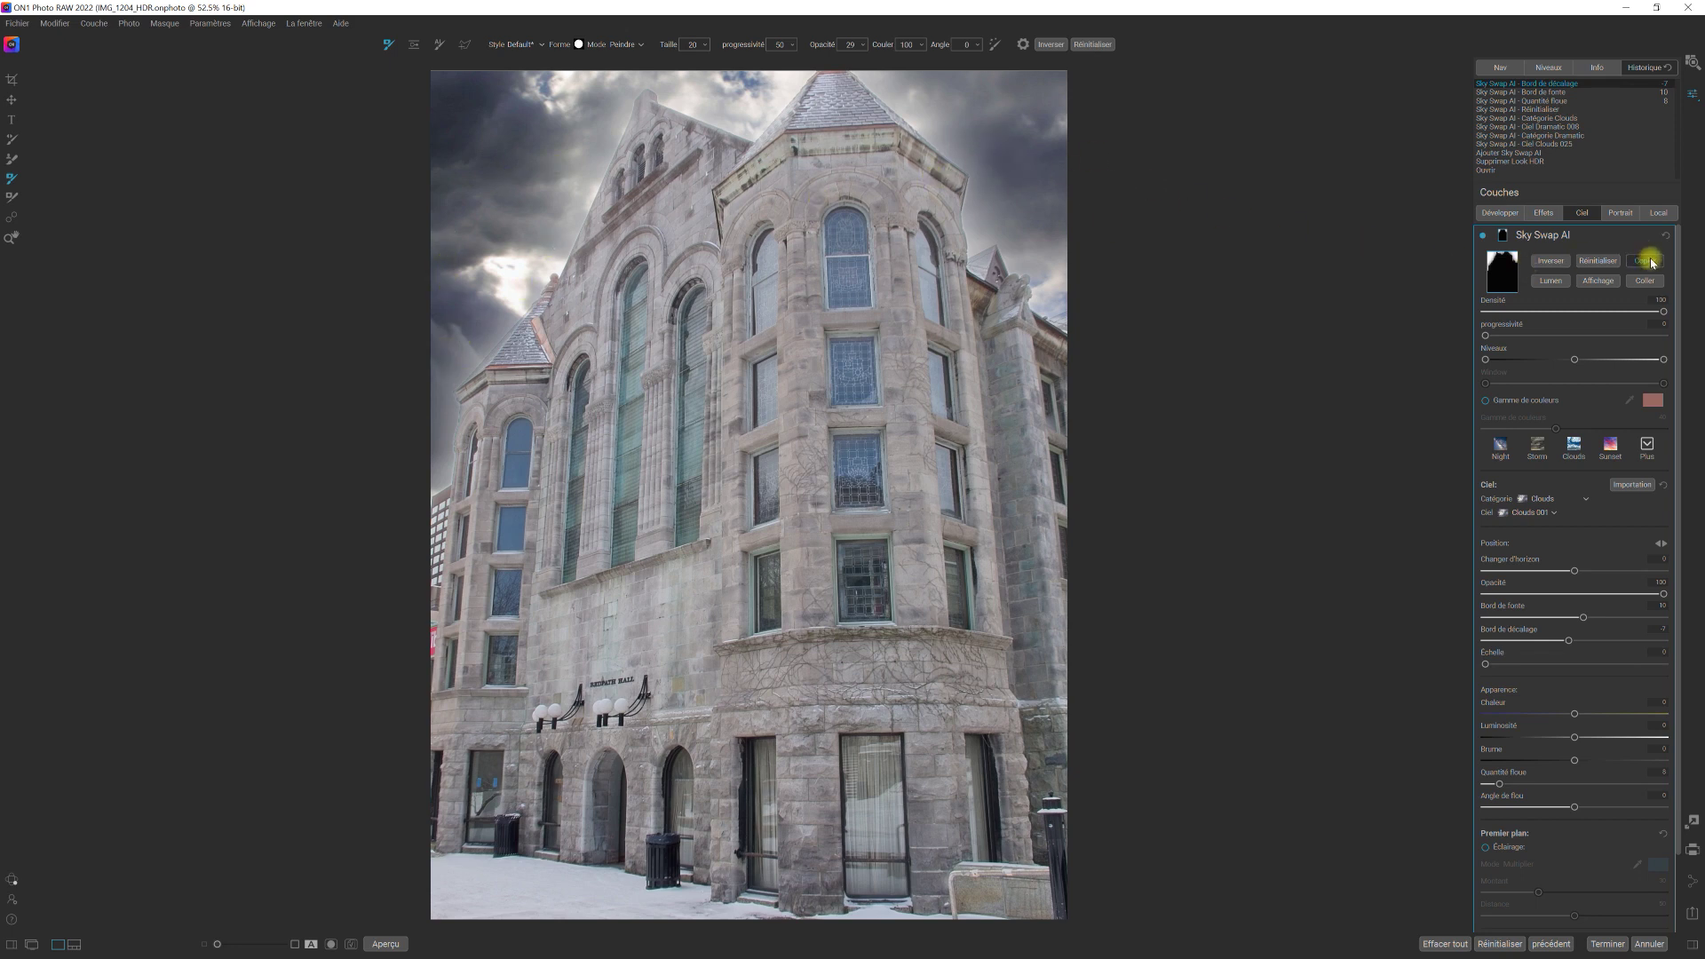
pyautogui.click(1552, 215)
pyautogui.click(1585, 258)
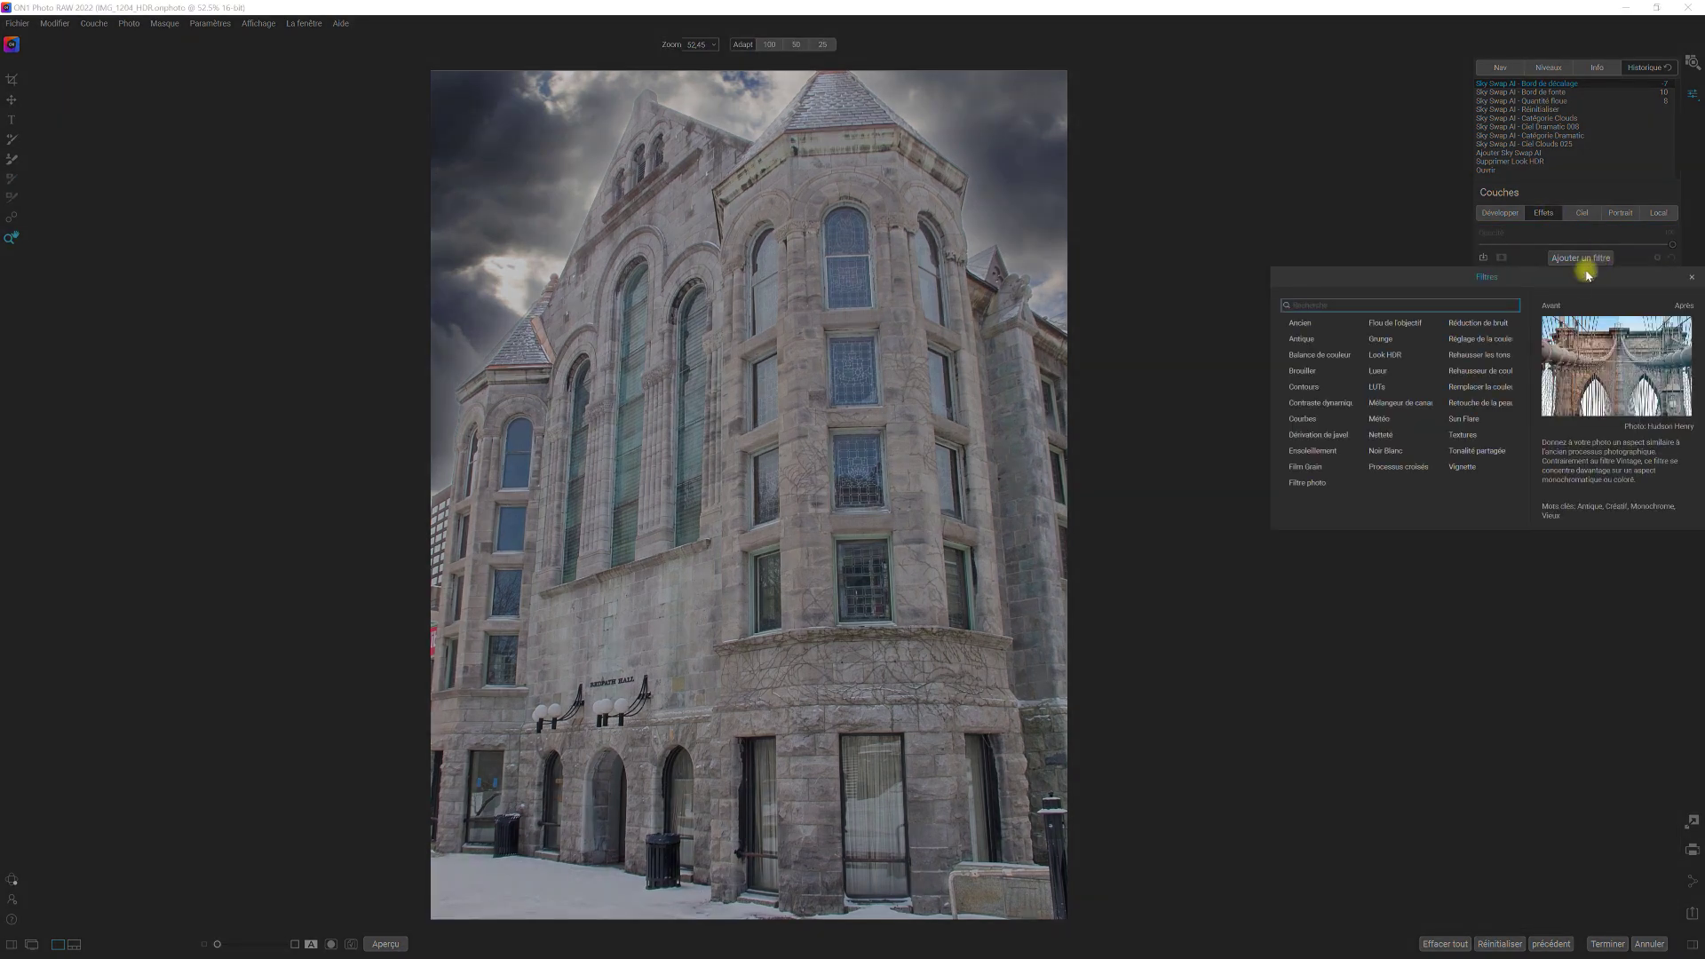
pyautogui.click(1326, 404)
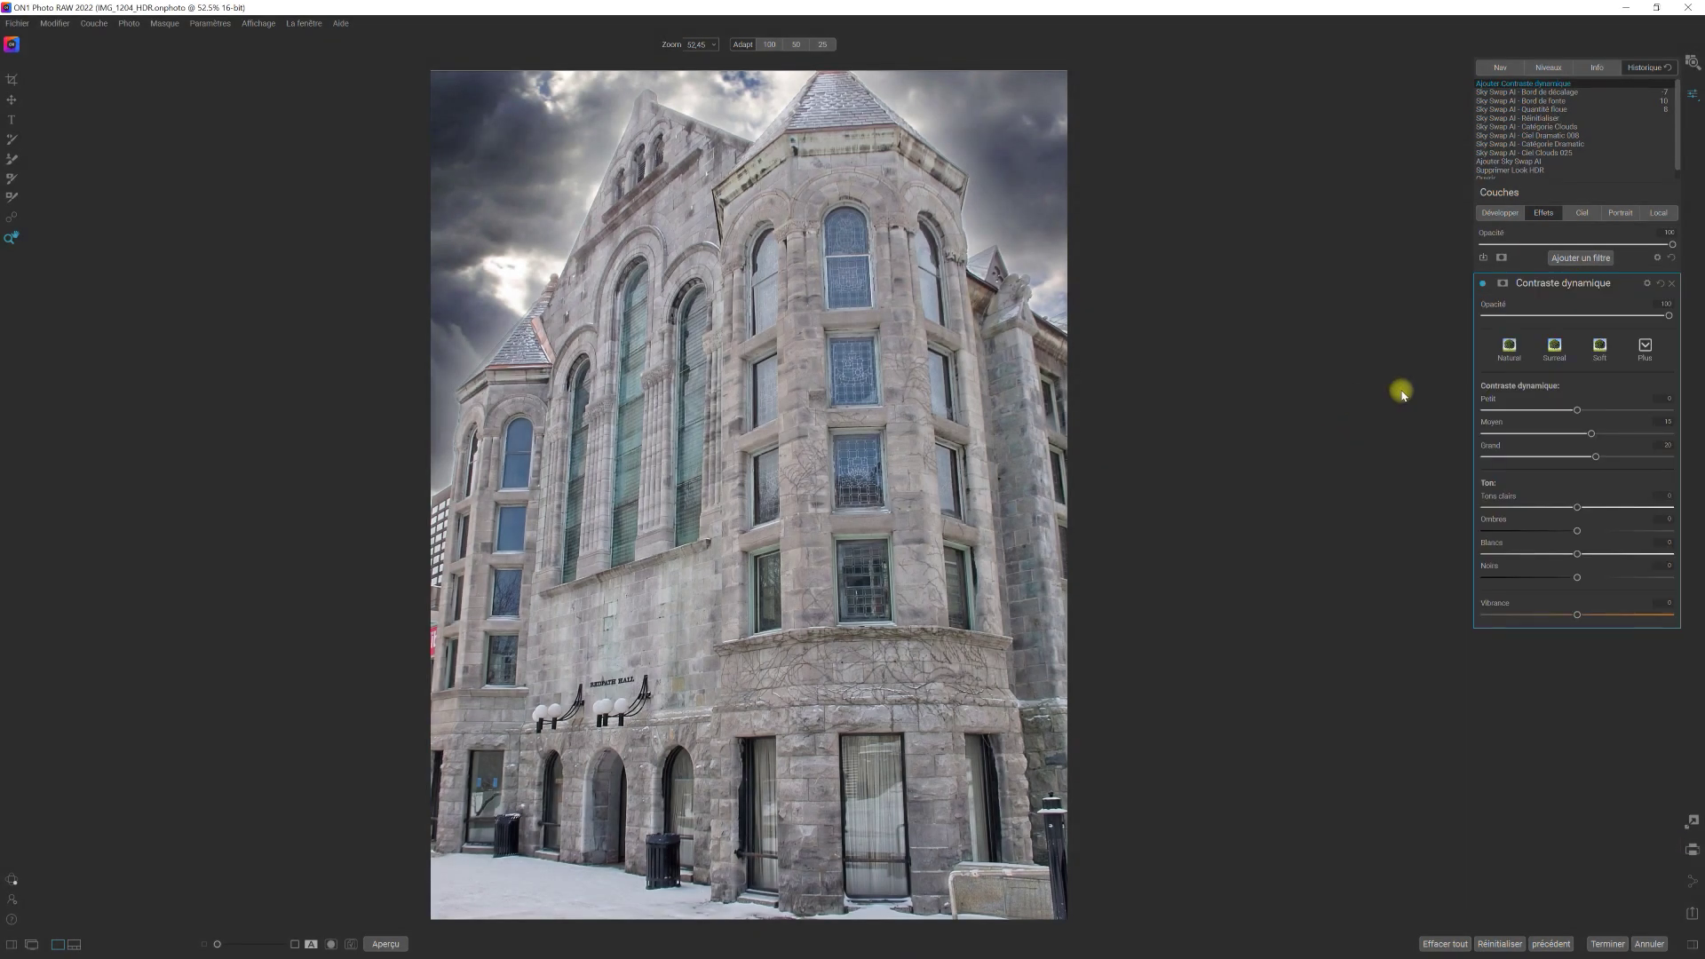
# Step: Paste the copied sky mask into the Contraste dynamique filter and invert it to target the building
pyautogui.click(1502, 284)
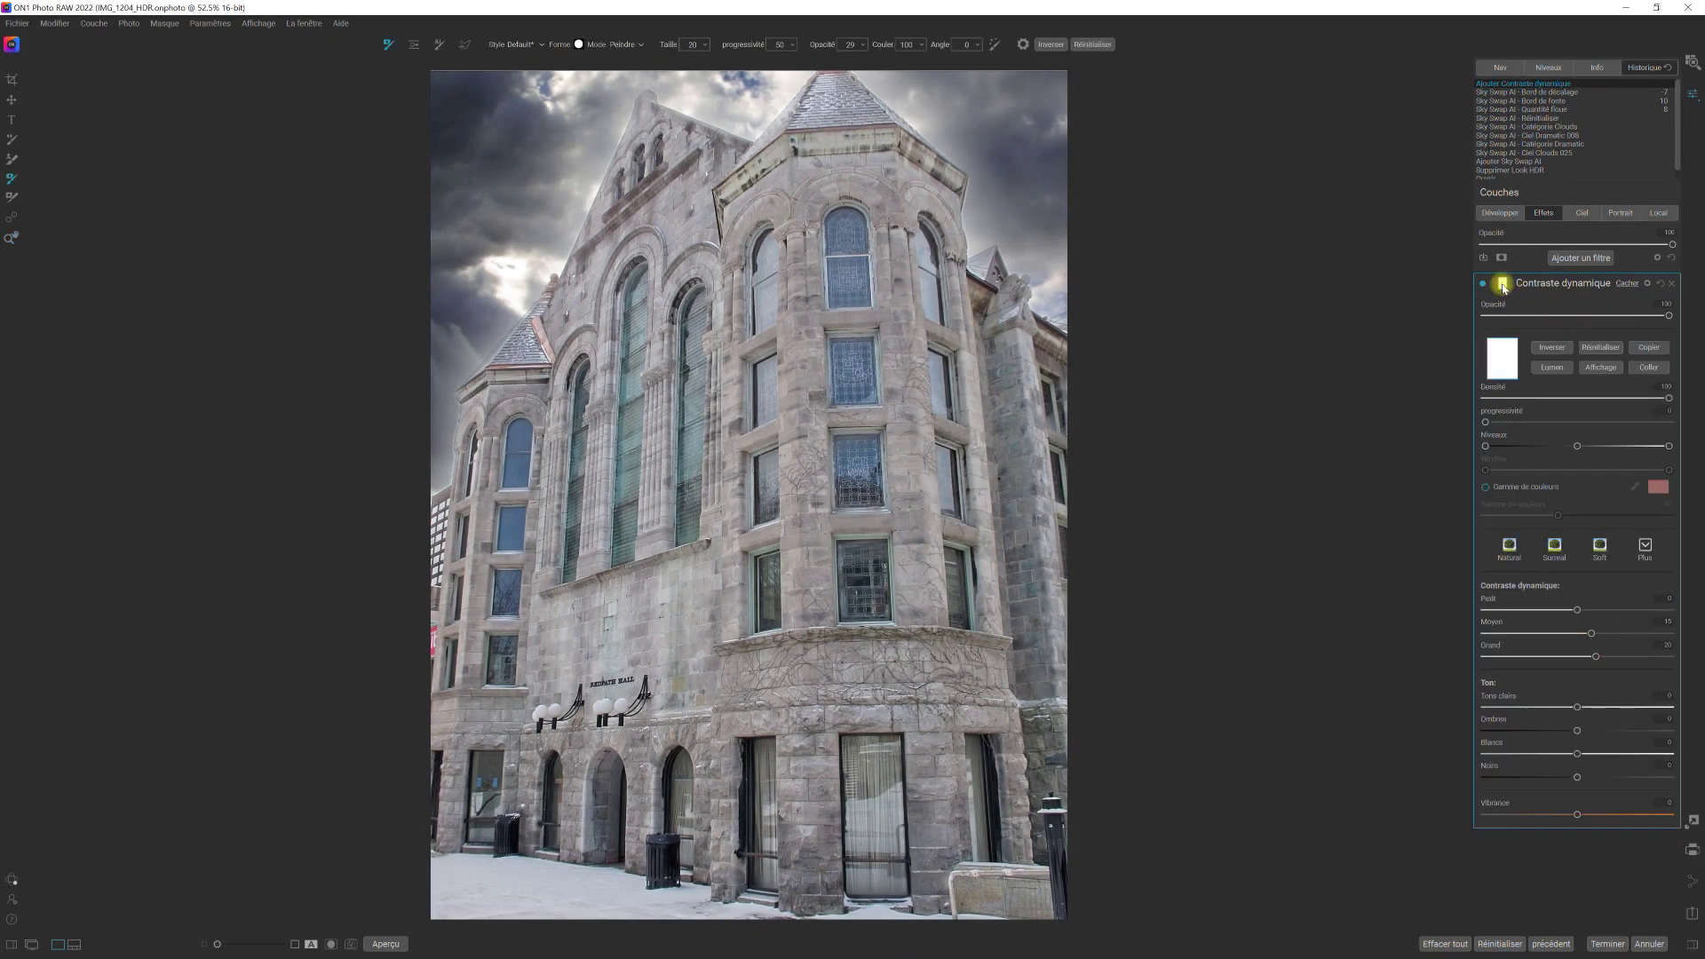
pyautogui.click(1641, 373)
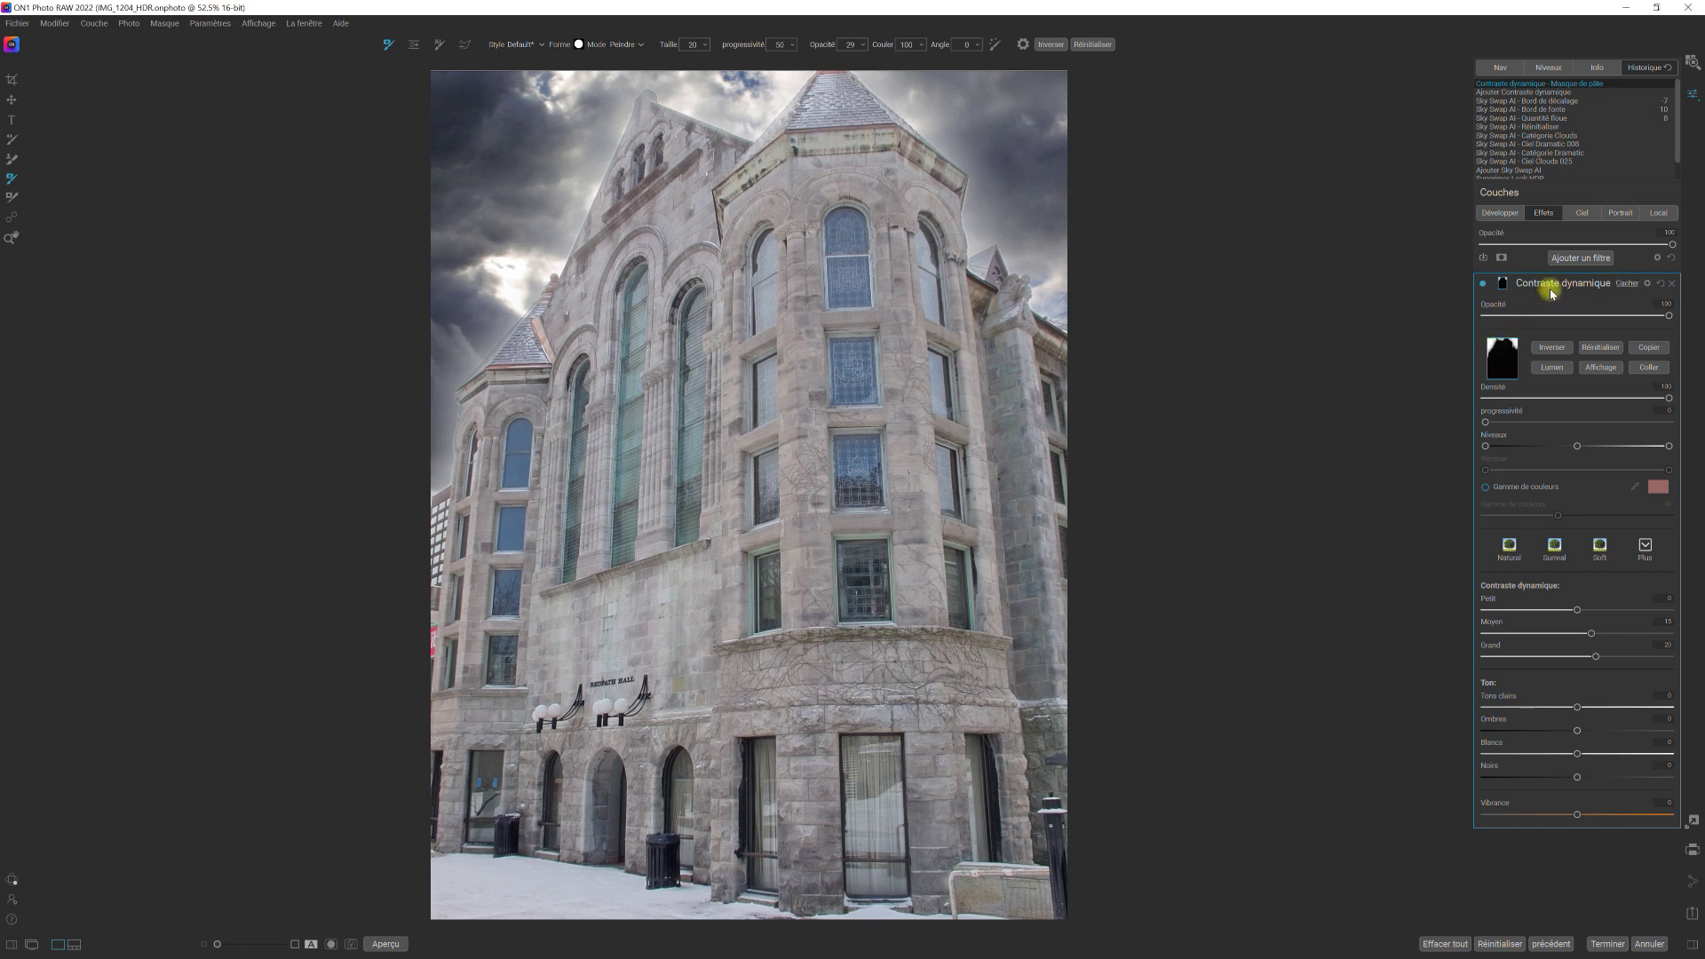
pyautogui.click(1552, 347)
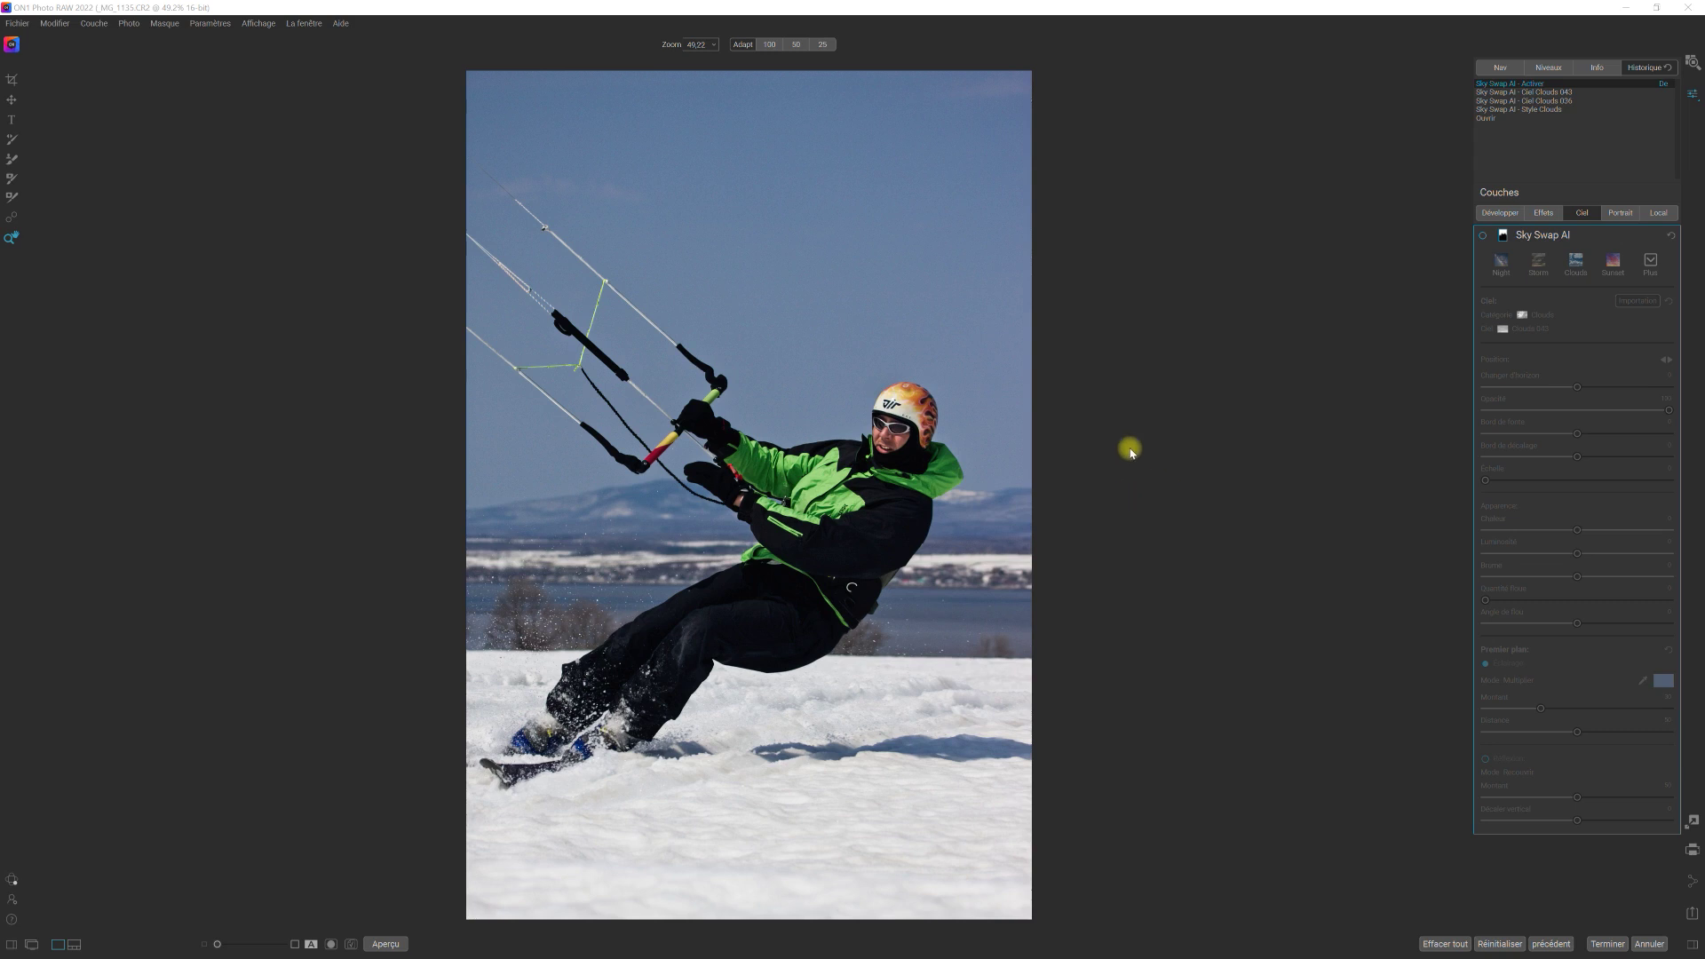
# Step: Enable Sky Swap AI on the kite skier photo, show its mask options and toggle the swap to compare the kite lines
pyautogui.click(1484, 237)
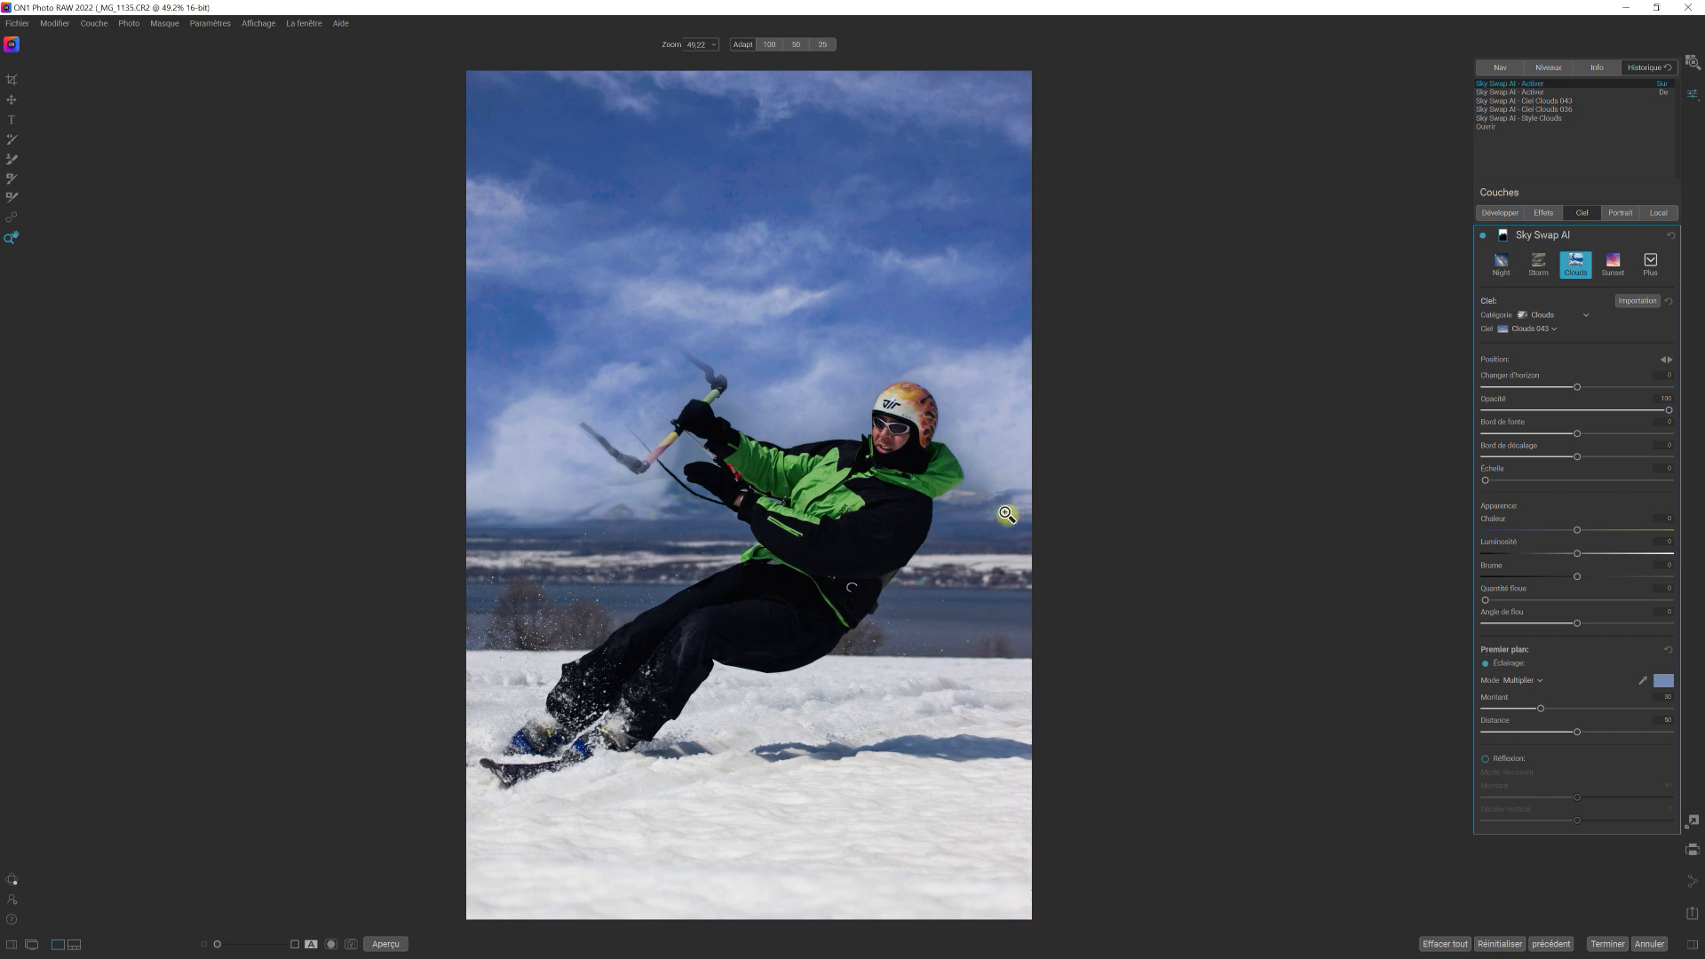
pyautogui.click(1506, 236)
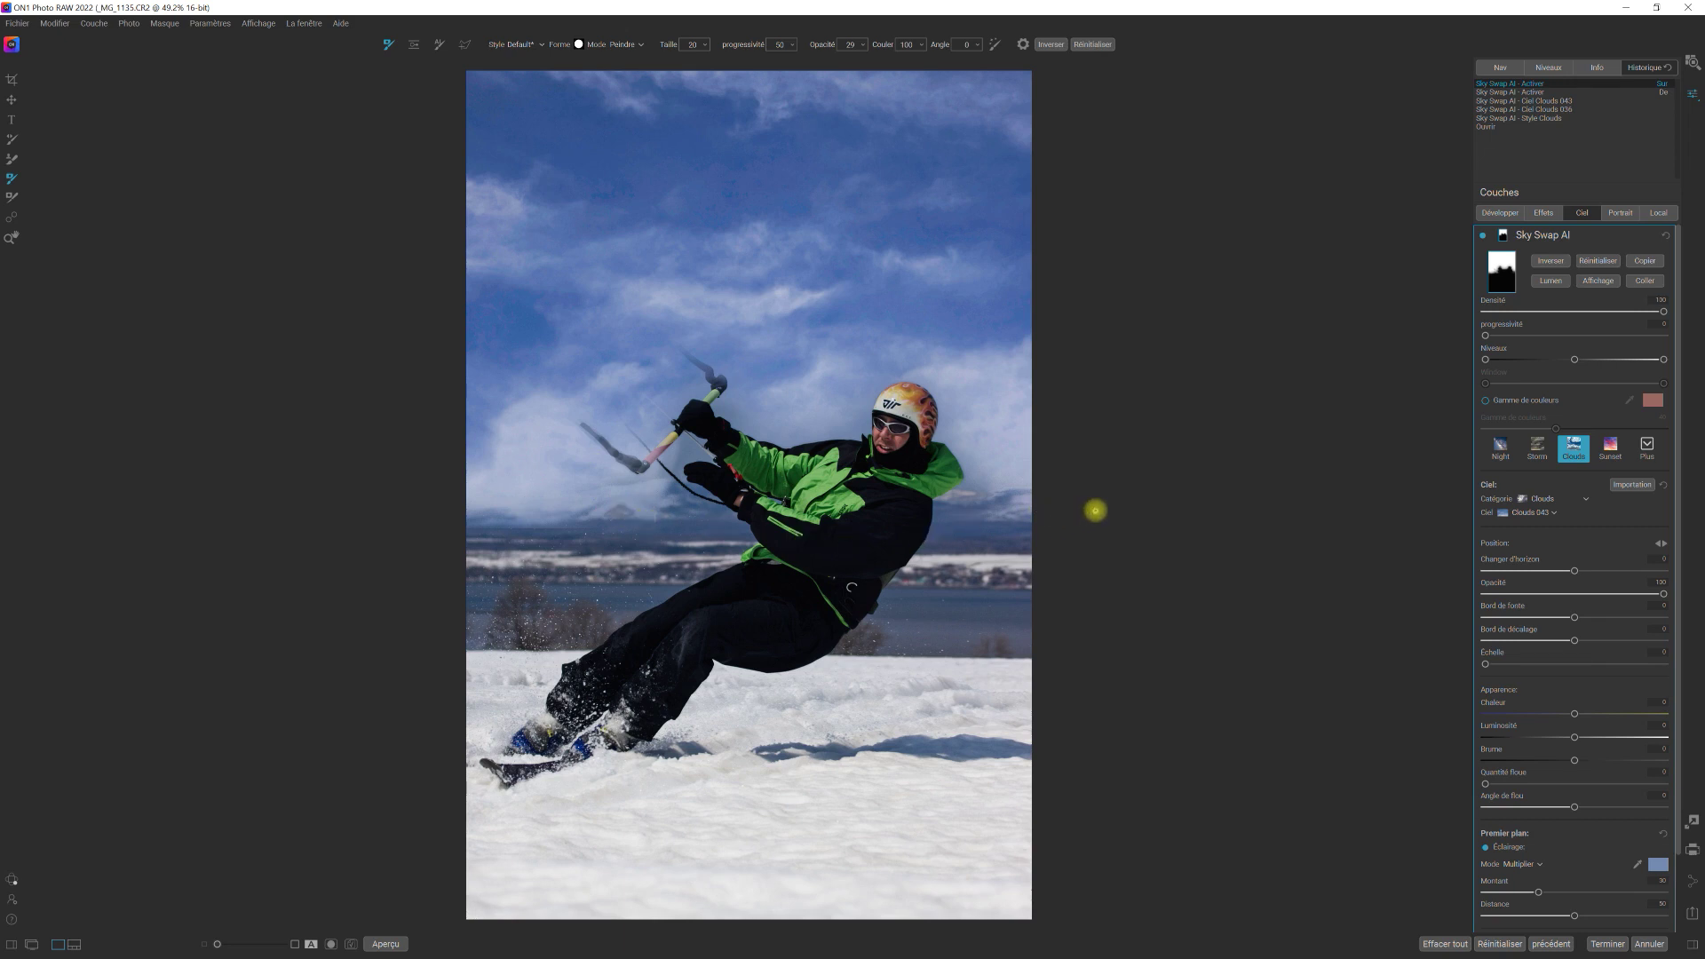
pyautogui.click(1483, 236)
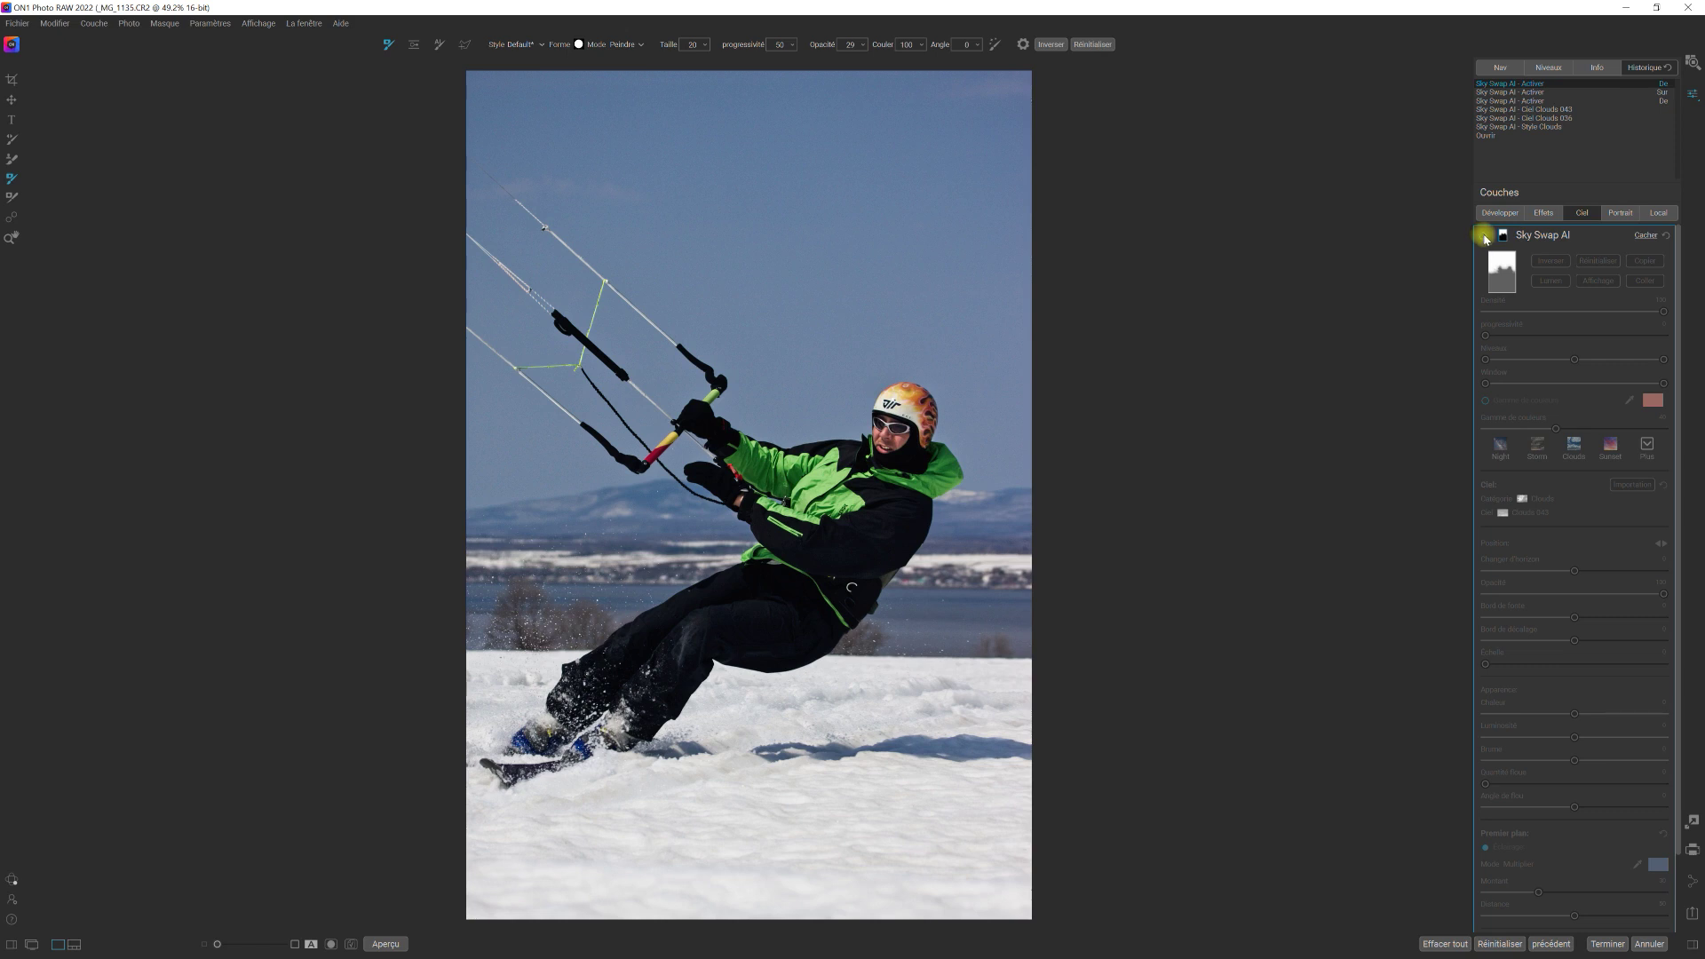
pyautogui.click(1483, 236)
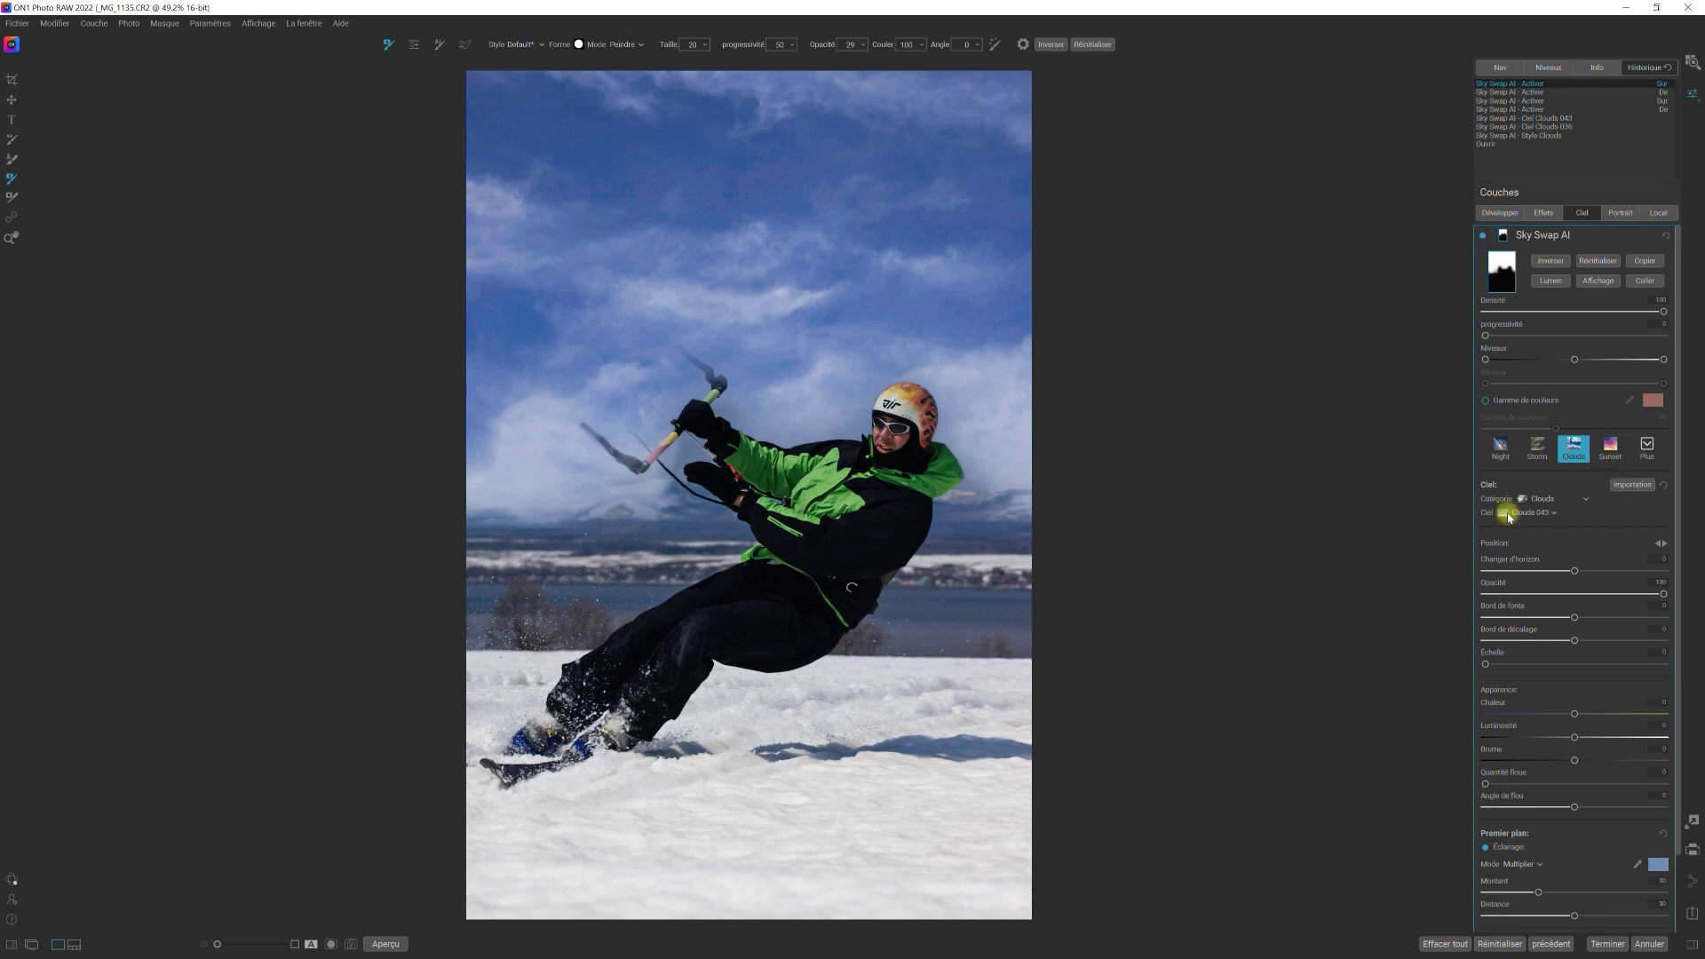
# Step: Lower the opacity of the Clouds 043 replacement sky to slightly above half on the kite skier photo
pyautogui.moveTo(1662, 593); pyautogui.dragTo(1590, 597)
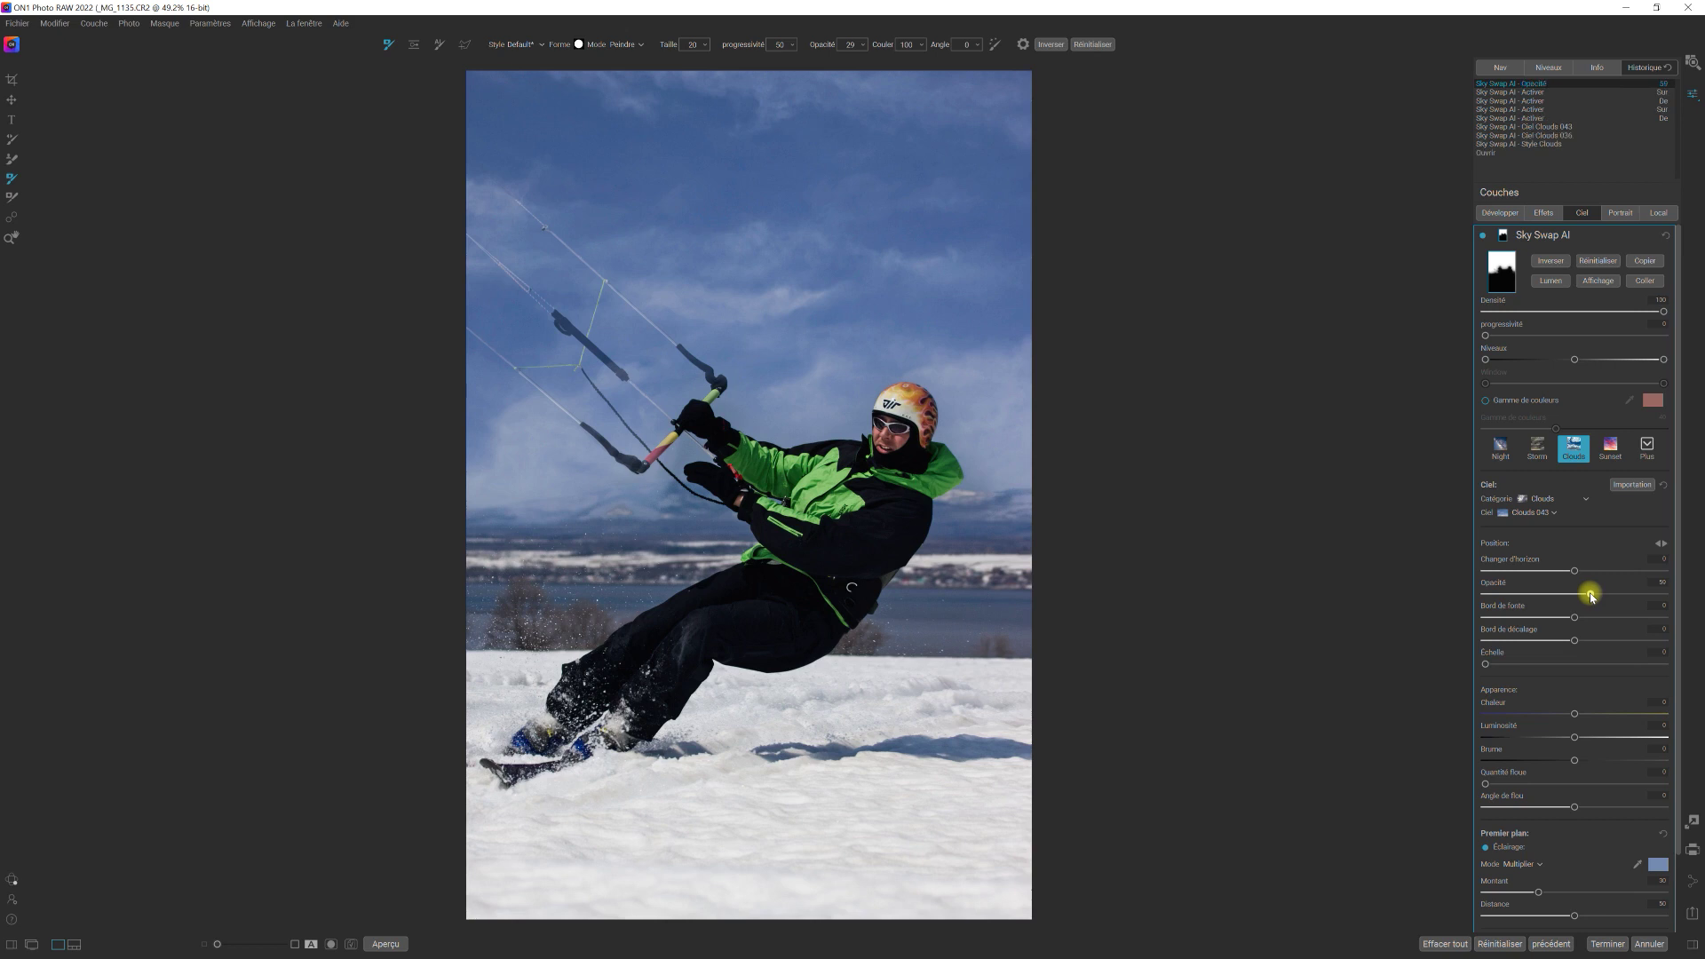